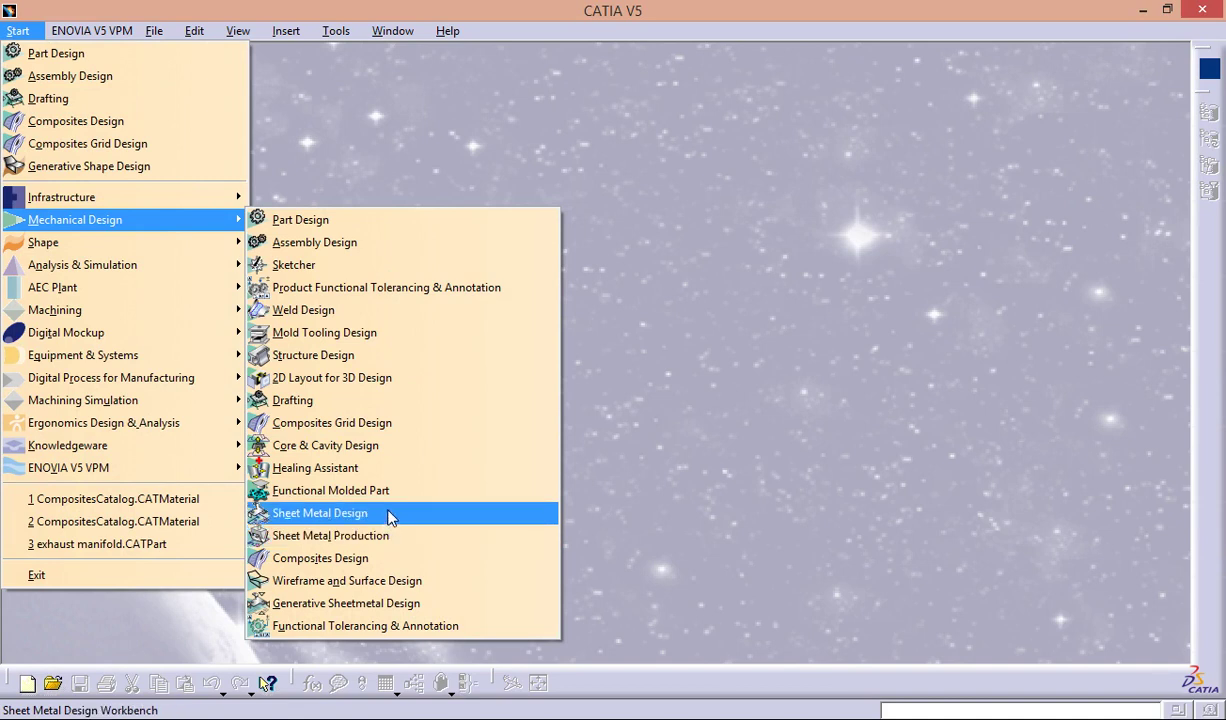
Create a new part, Part1, in the Generative Sheetmetal Design workbench.
click(385, 603)
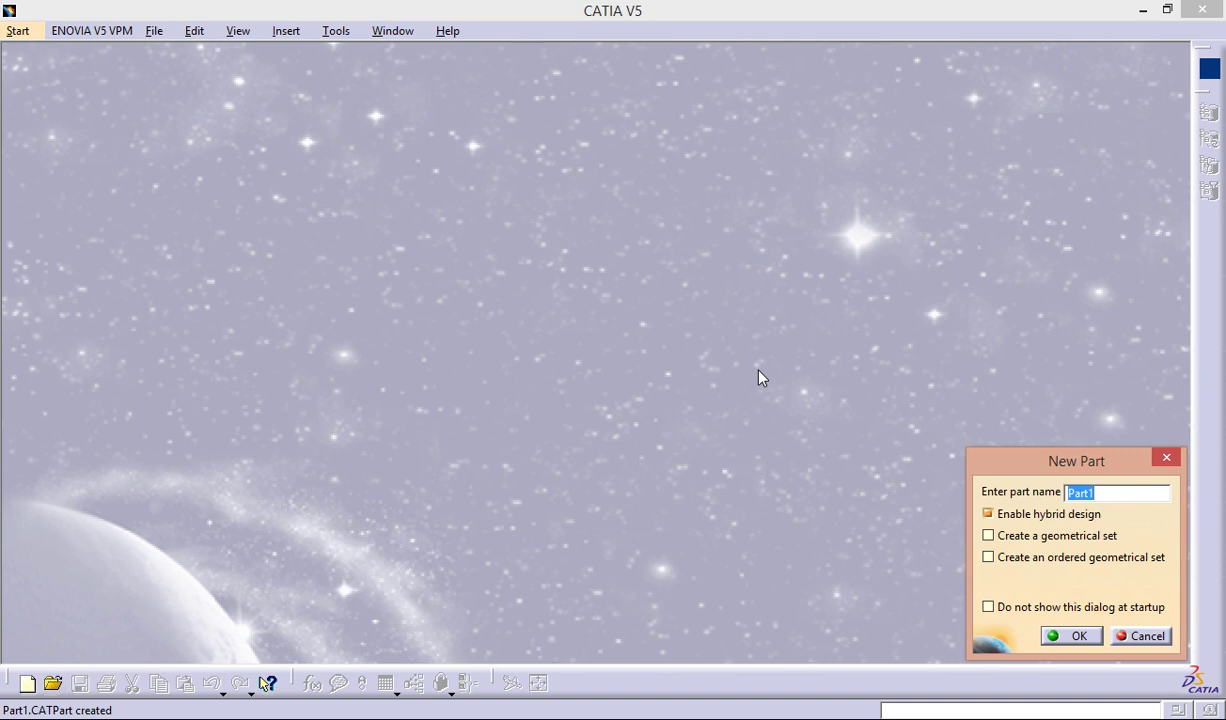
click(1058, 635)
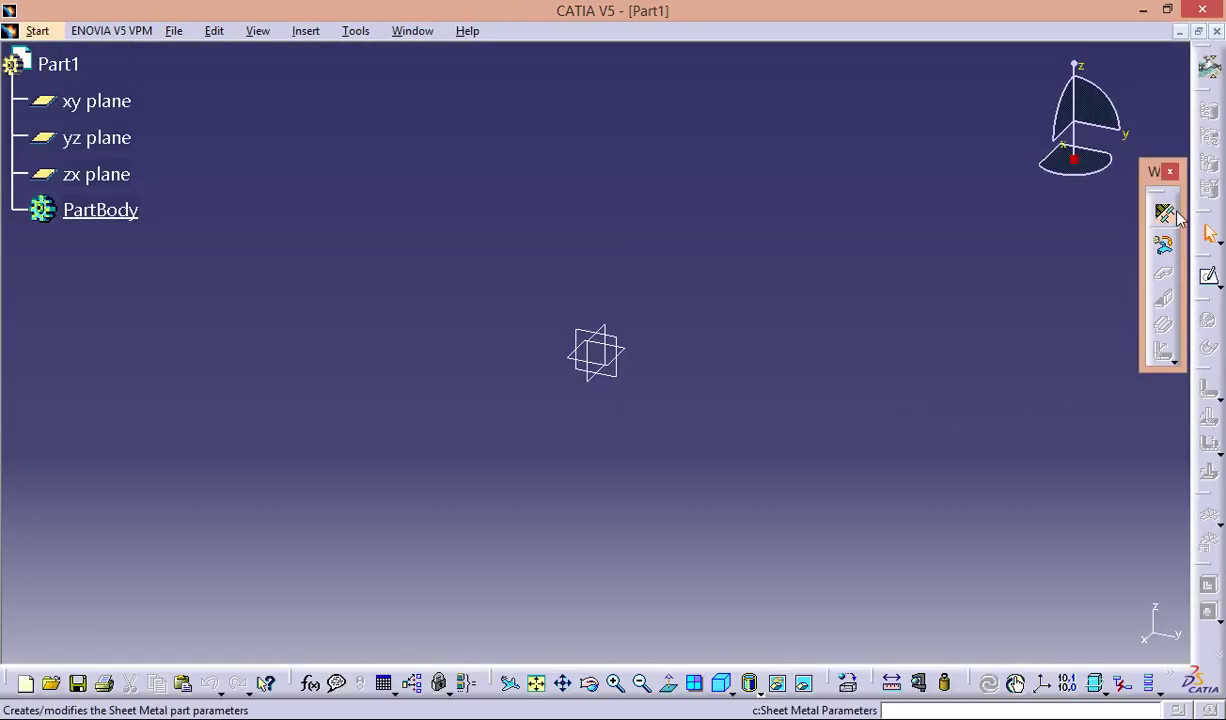
Define Sheet Metal Parameters with 1mm thickness, 2mm bend radius and square bend relief.
click(1162, 211)
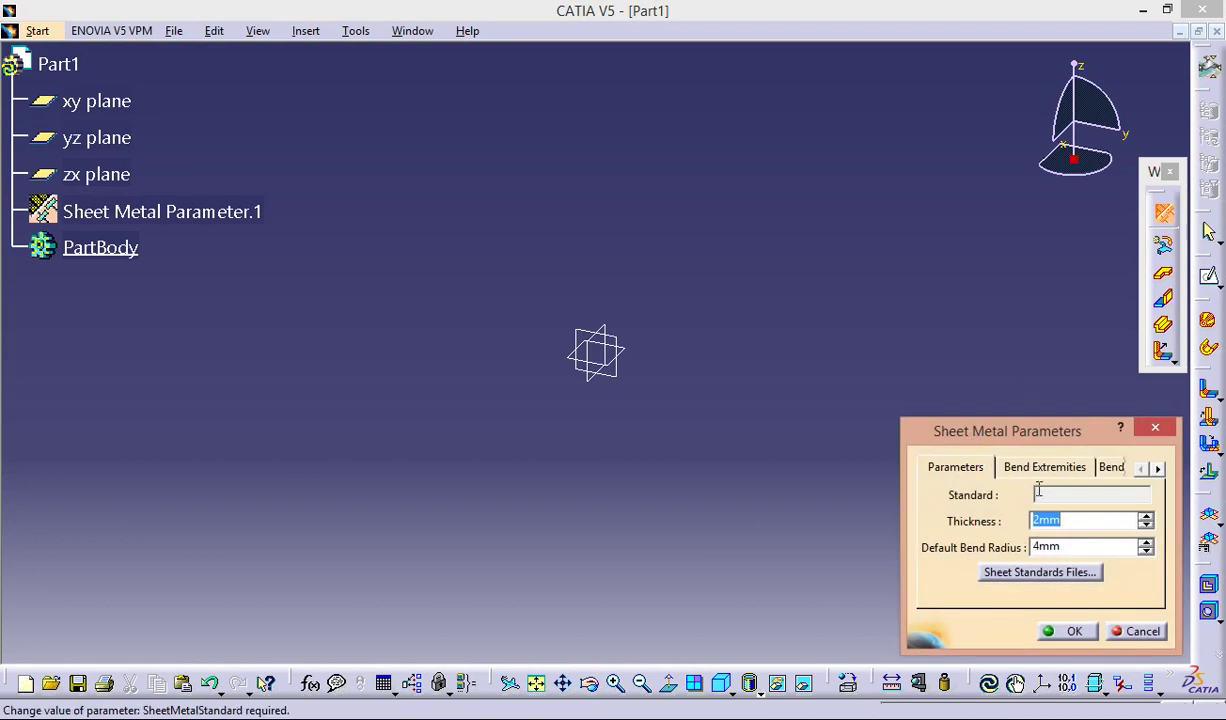
text(1mm)
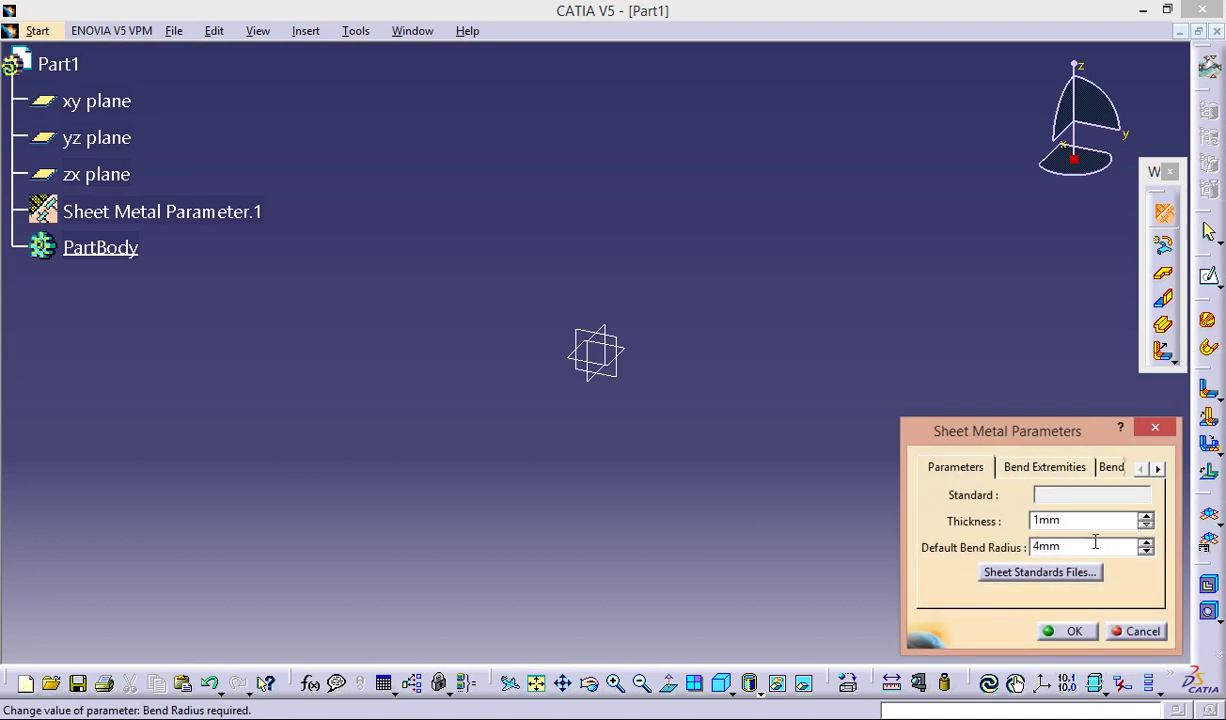
click(1147, 552)
click(1147, 552)
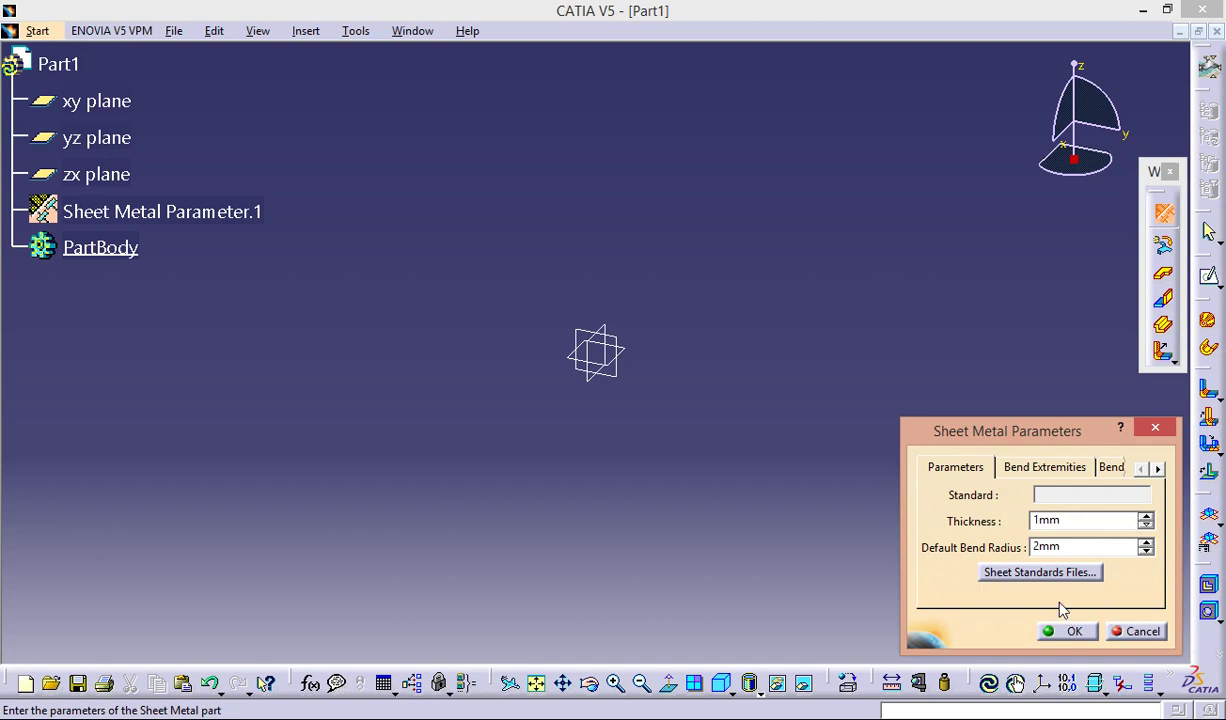
click(1022, 470)
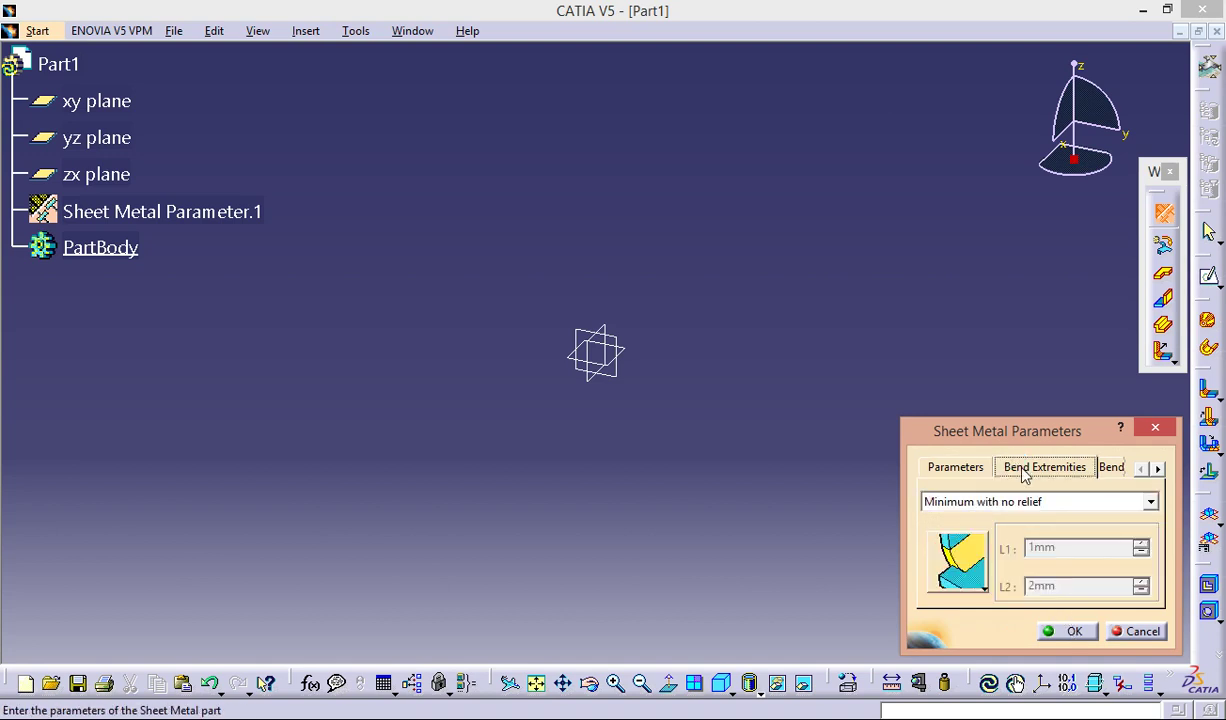
click(1119, 502)
click(1068, 537)
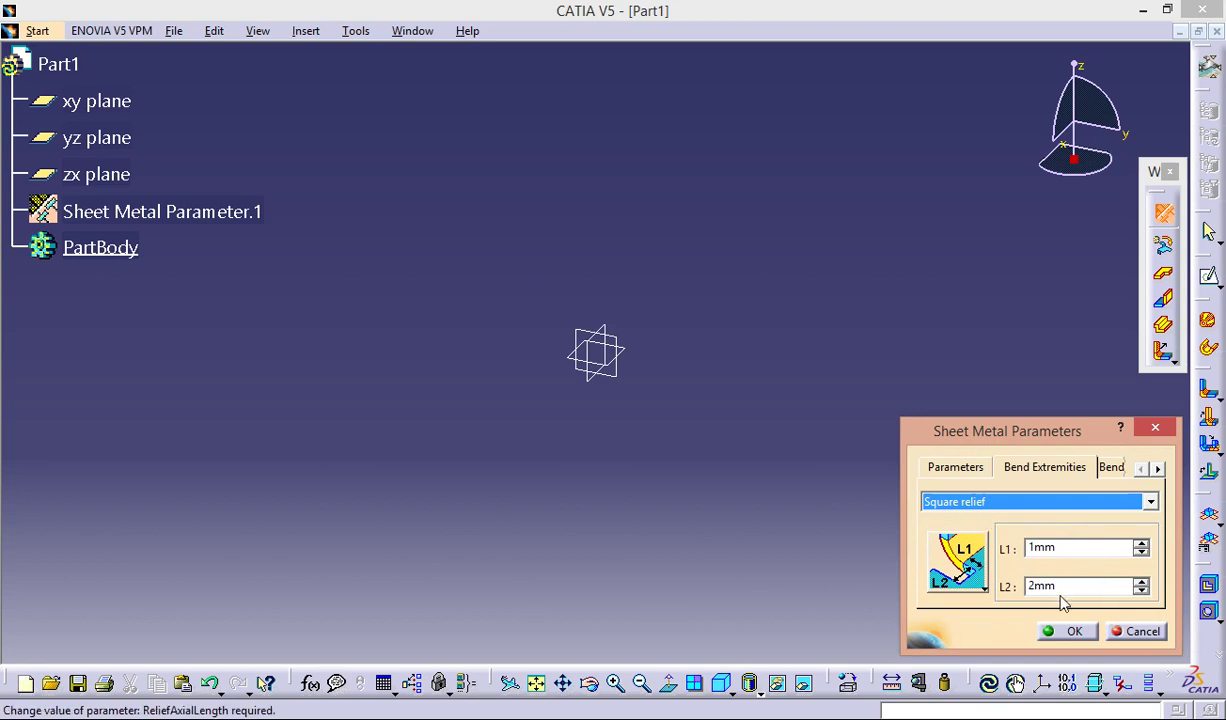
click(1068, 632)
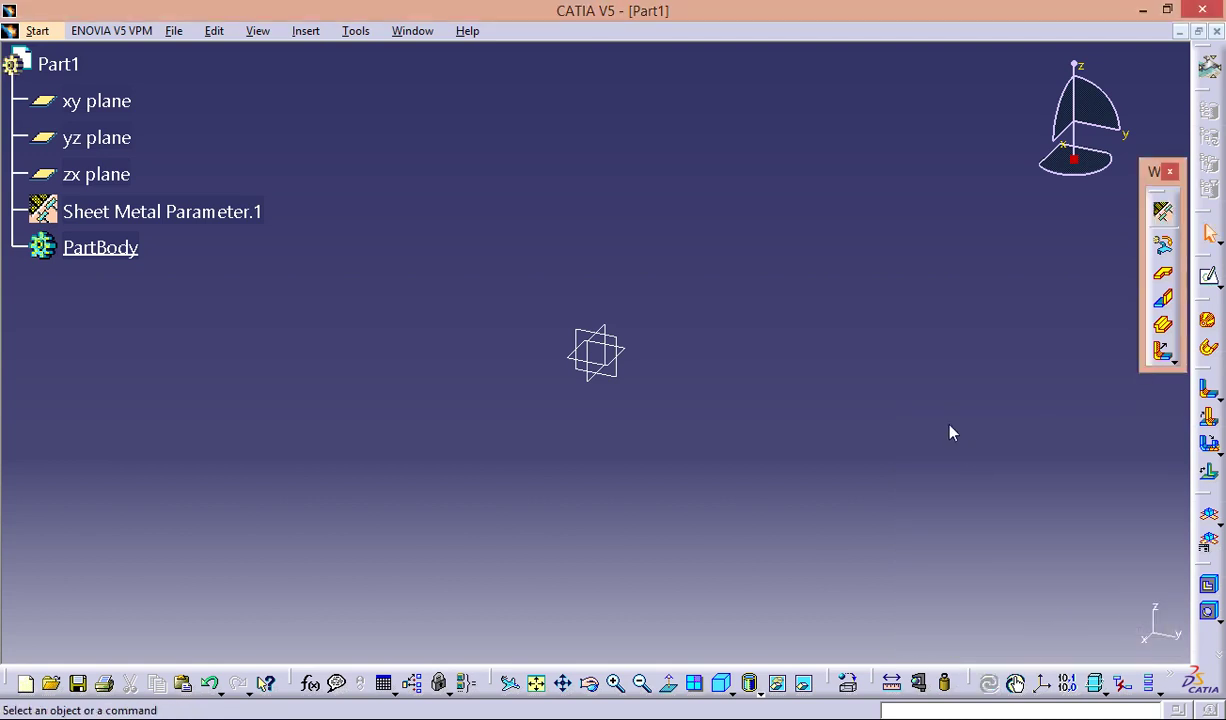
Sketch a centred rectangle at the origin on the xy plane and auto-constrain it.
click(97, 100)
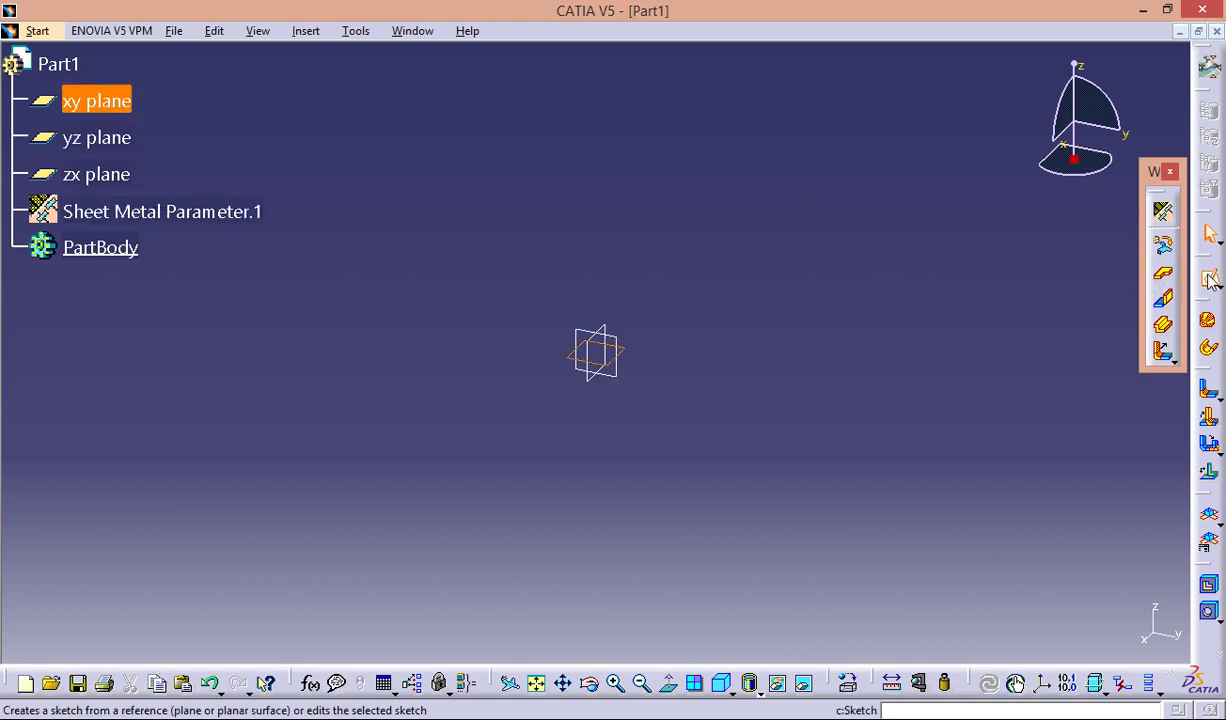
click(1160, 270)
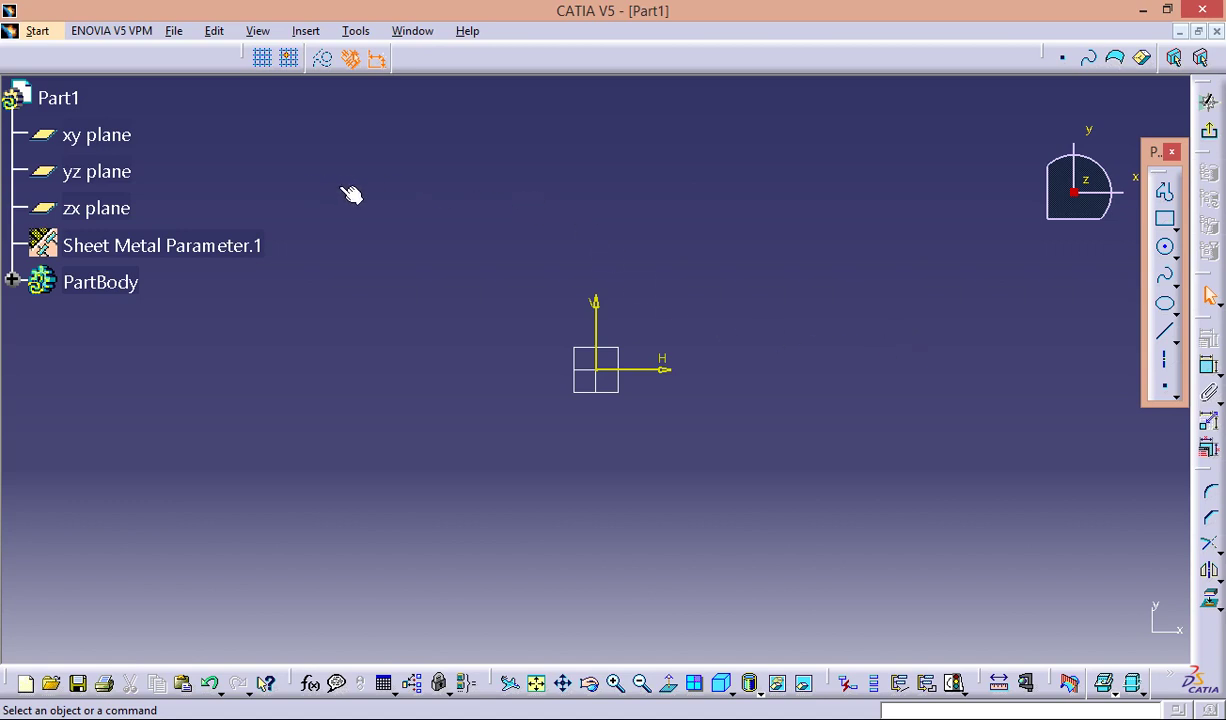
click(1175, 228)
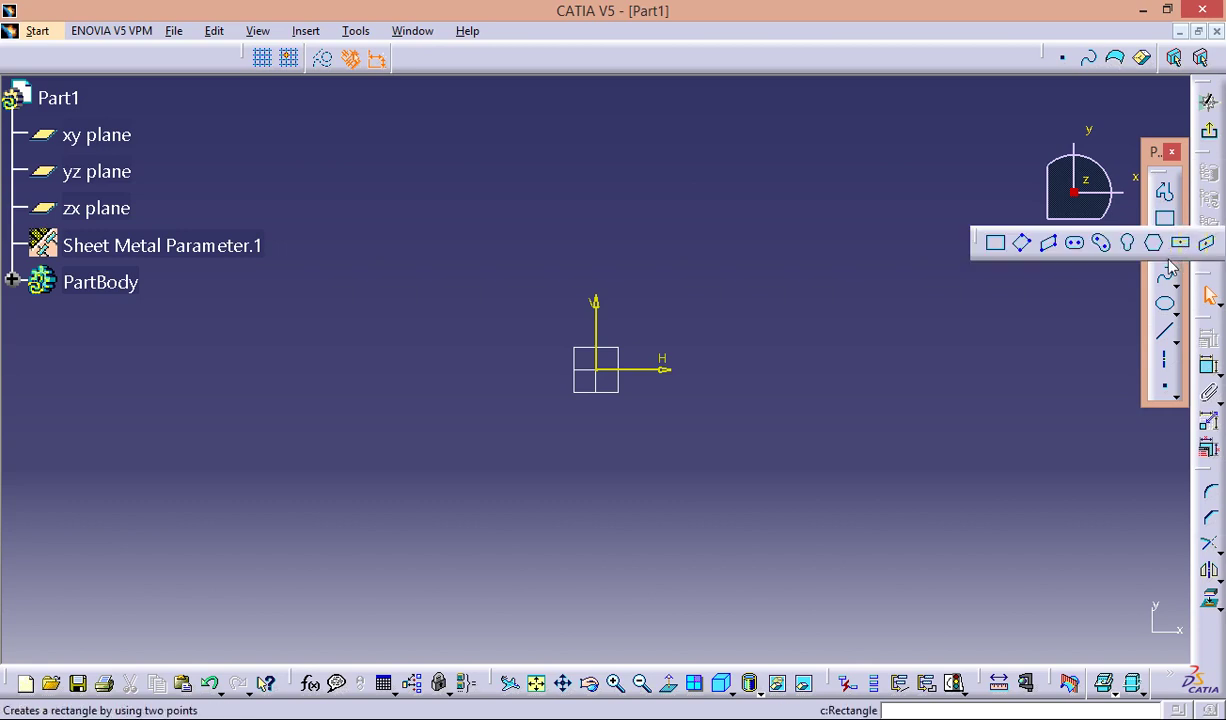
click(1181, 244)
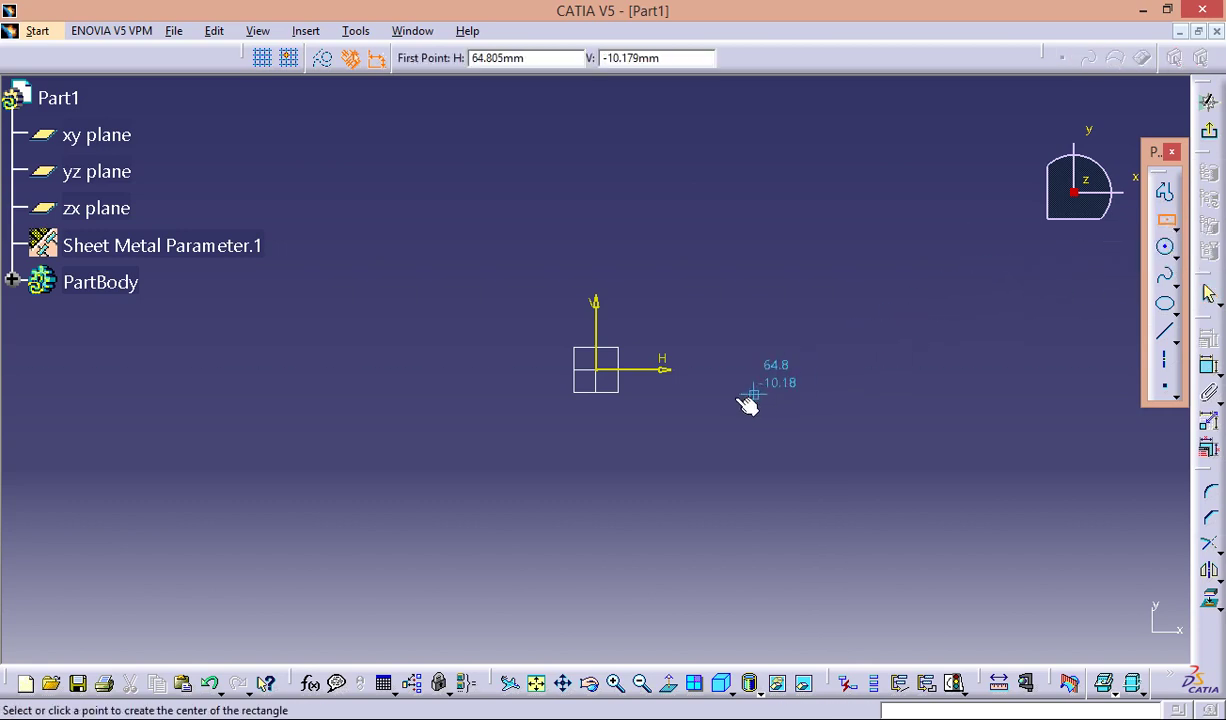
click(597, 370)
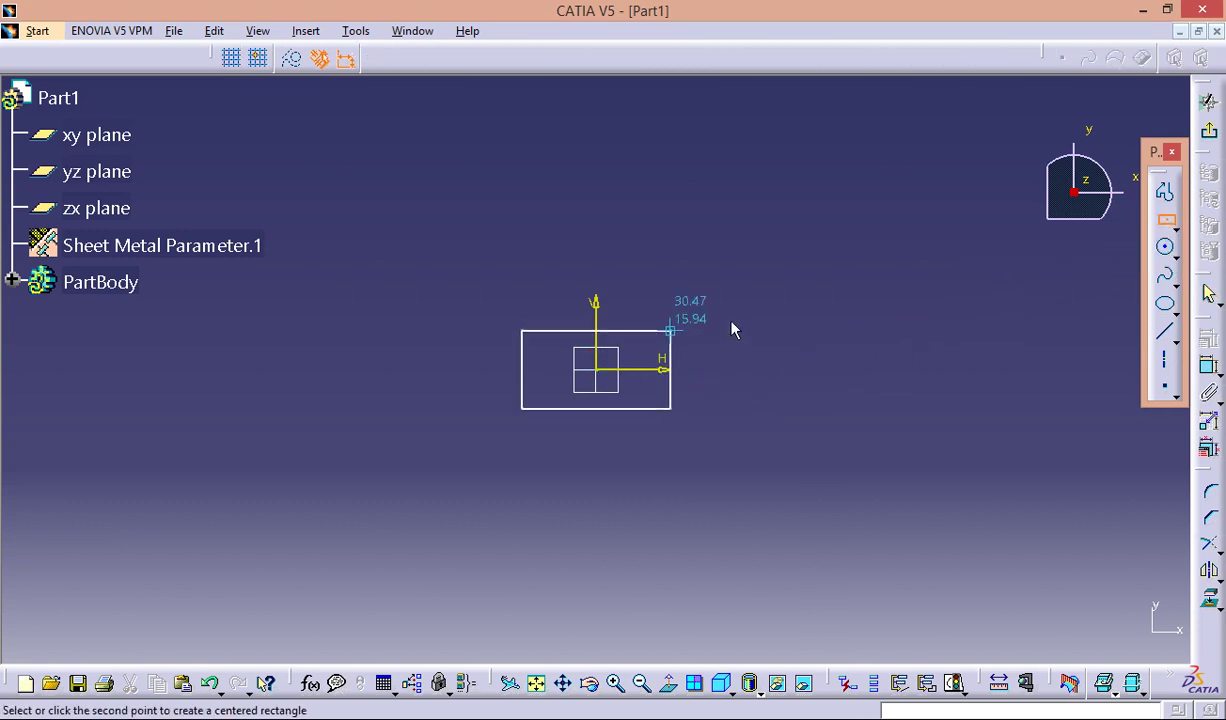
click(891, 291)
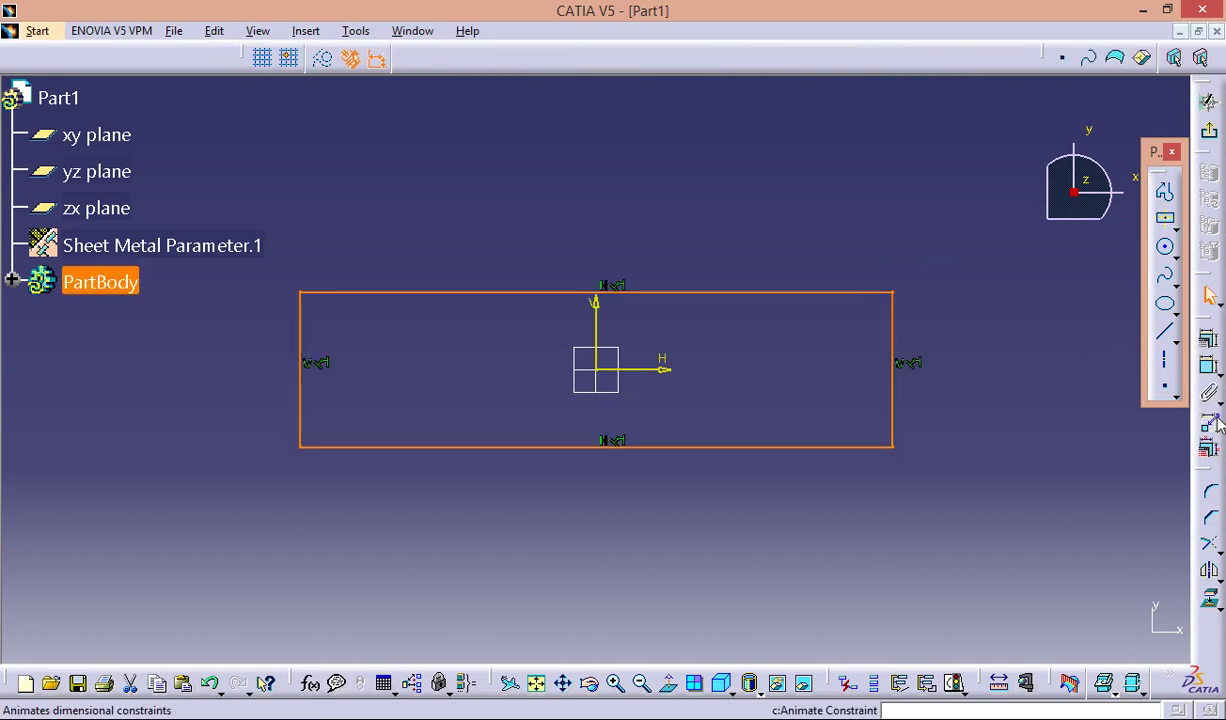
click(1180, 415)
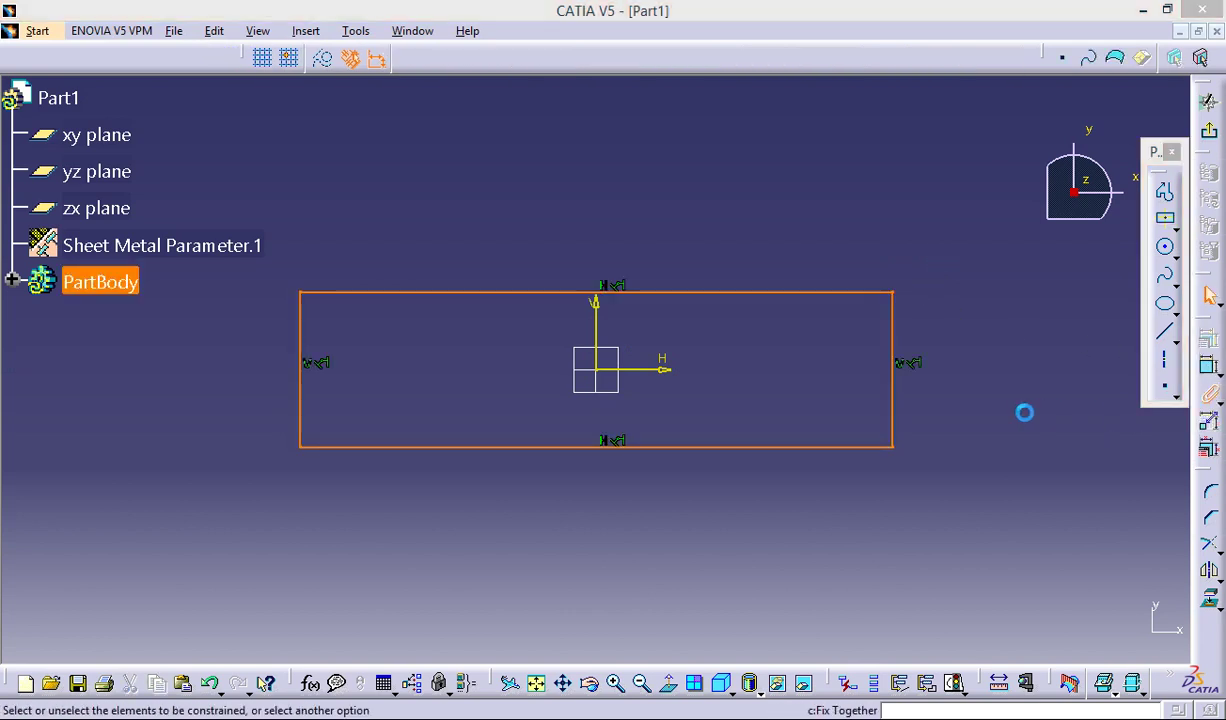
click(1068, 638)
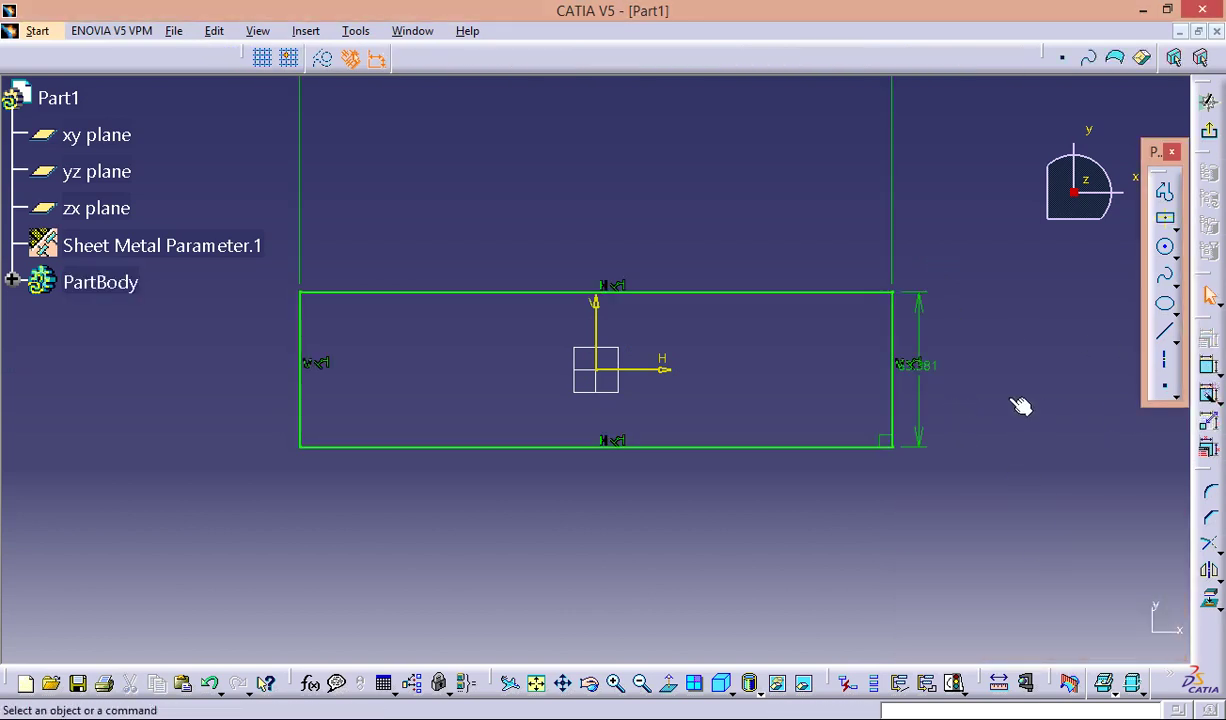
click(536, 683)
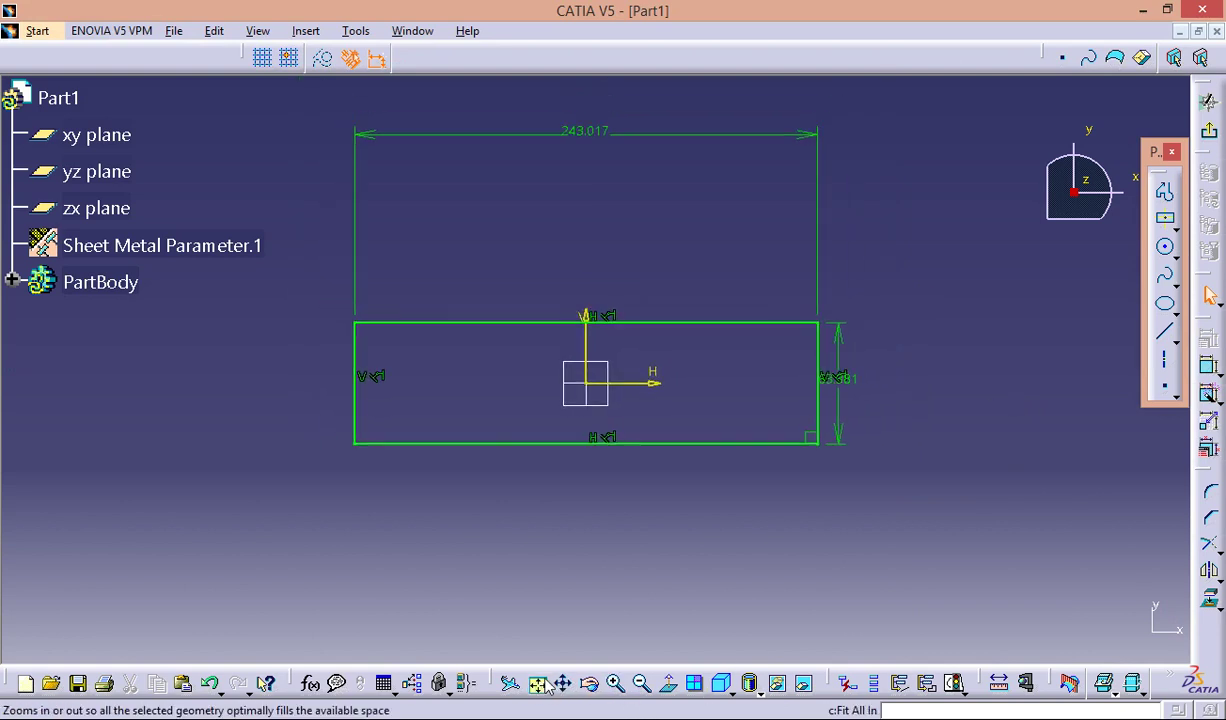
Set the rectangle's width to 100 and height to 40.
double_click(583, 240)
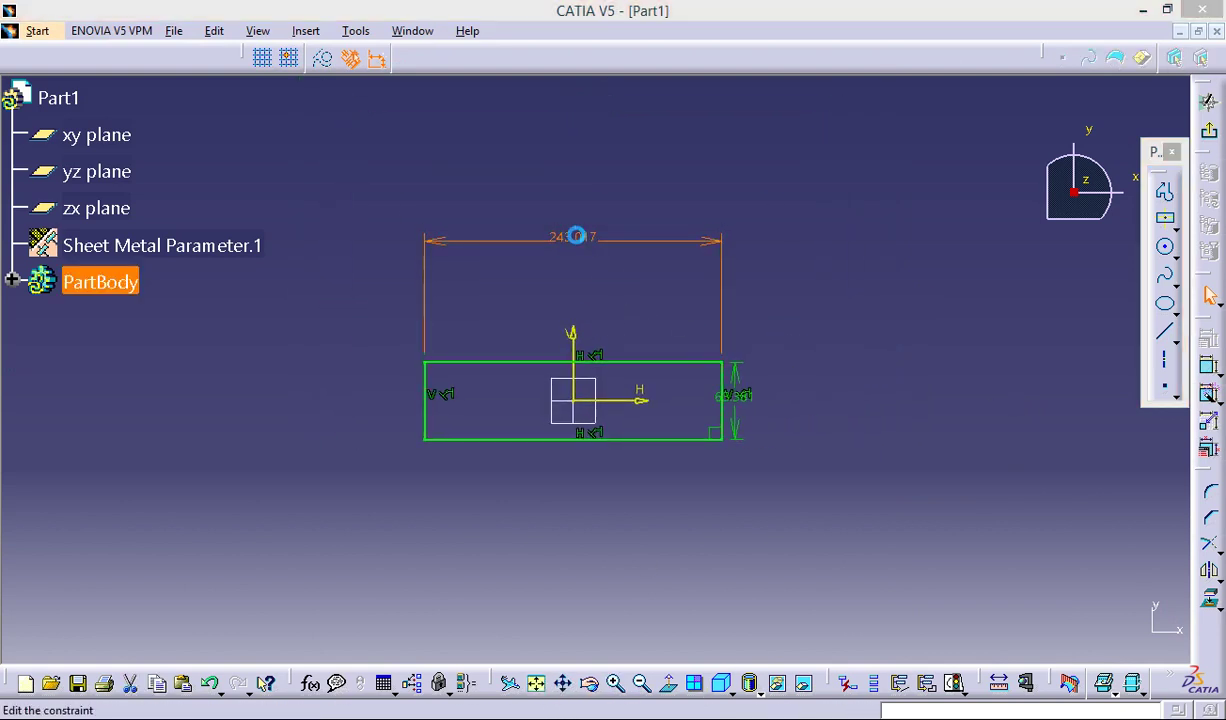
text(100)
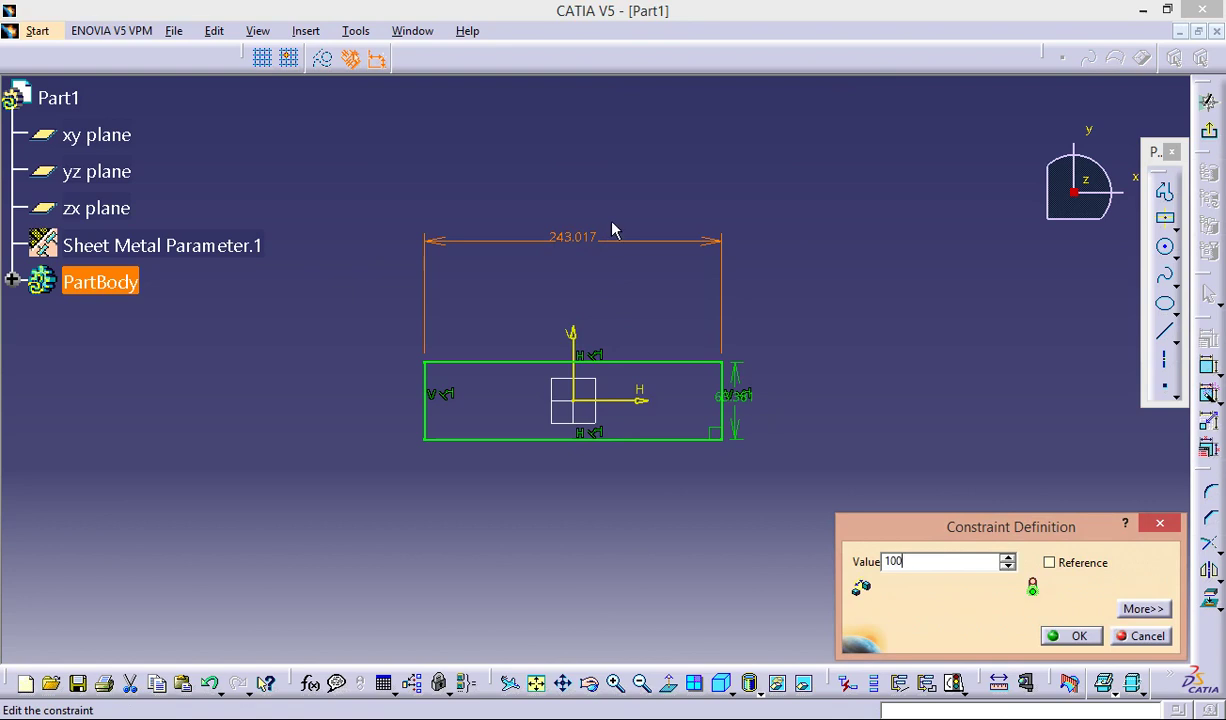
key(Return)
double_click(669, 397)
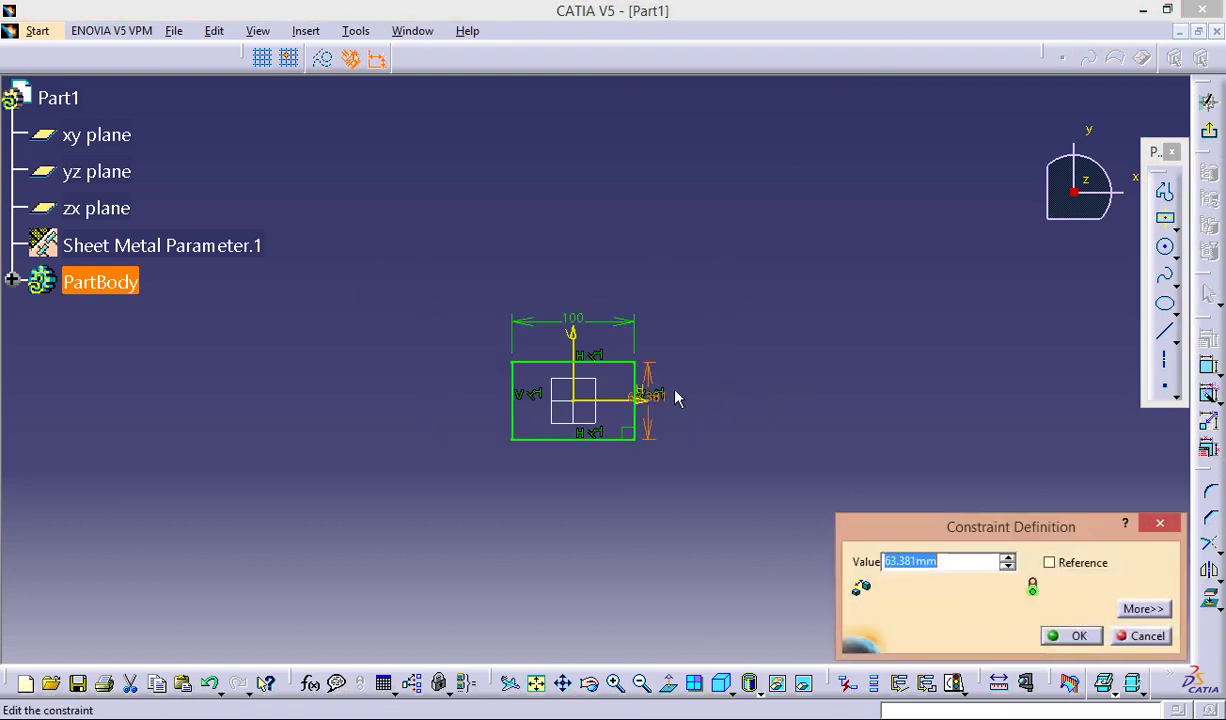
text(40)
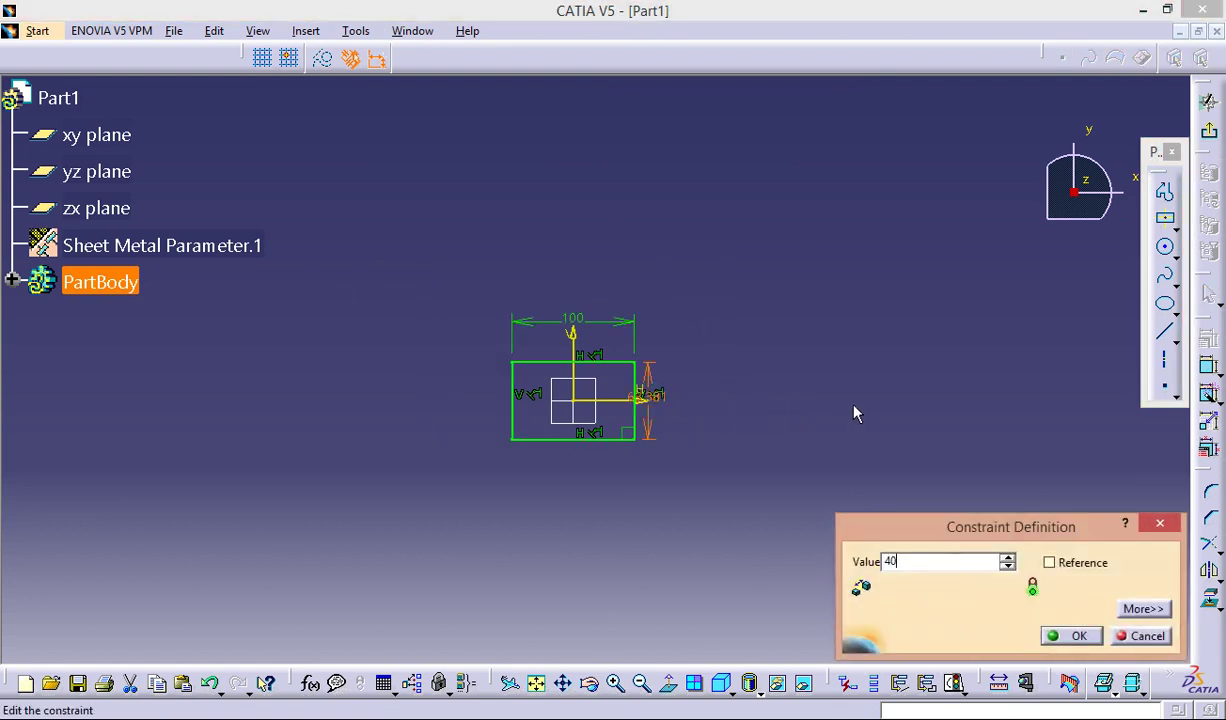
key(Return)
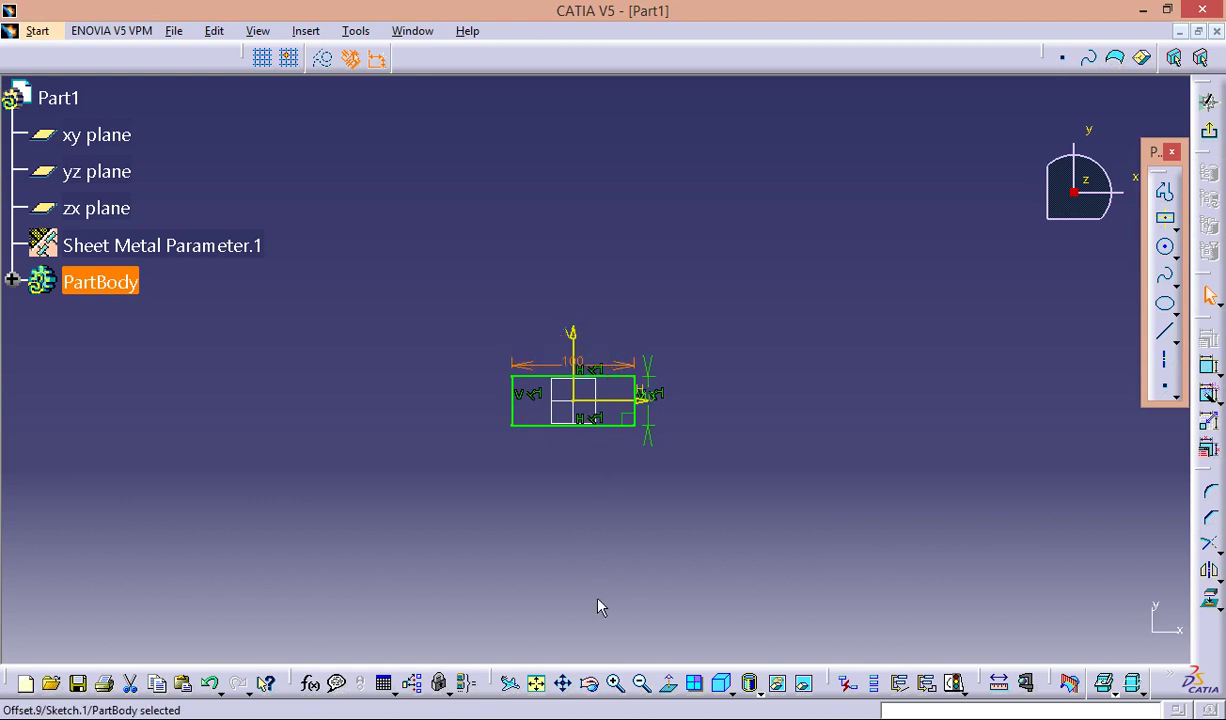
click(538, 684)
click(640, 494)
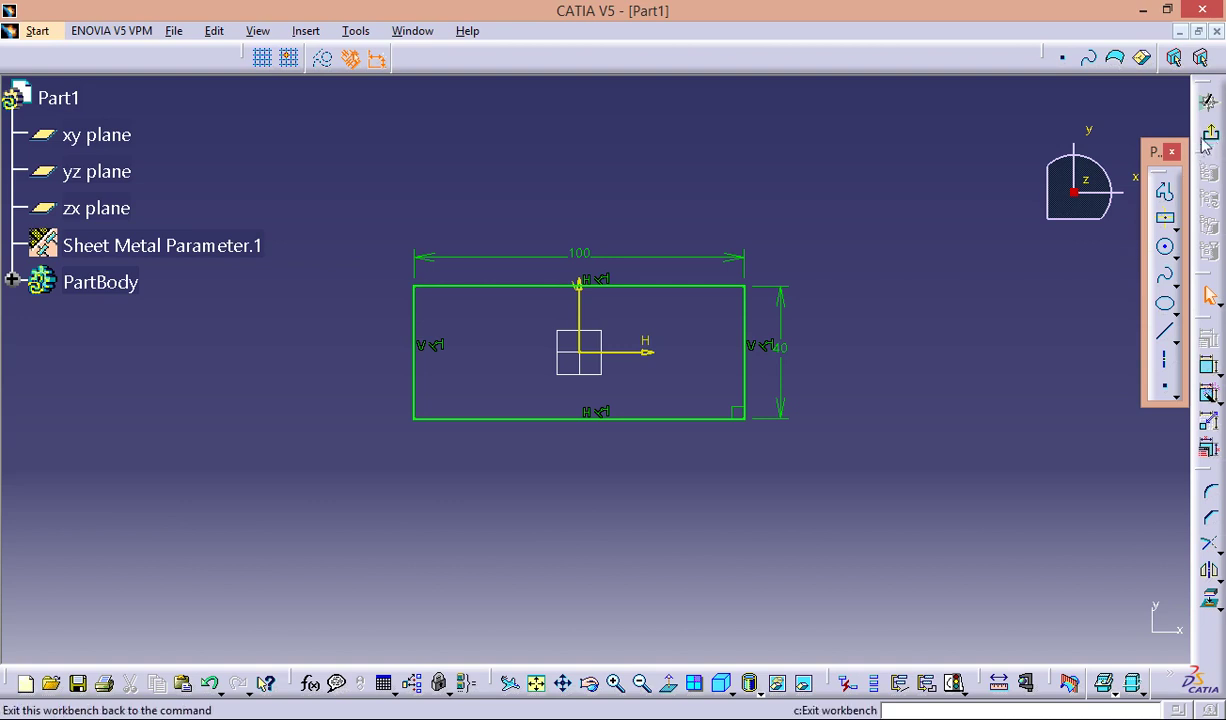
Exit the sketch and build a flat 1mm wall from Sketch.1.
click(1164, 190)
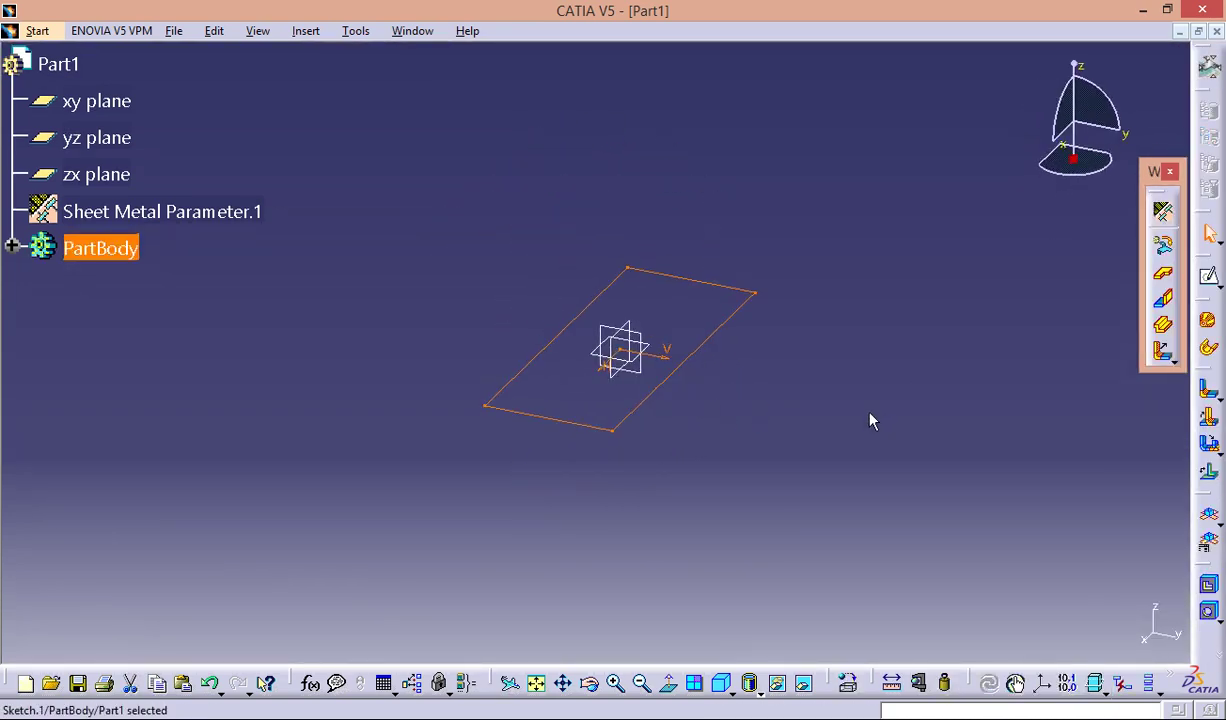
click(1164, 284)
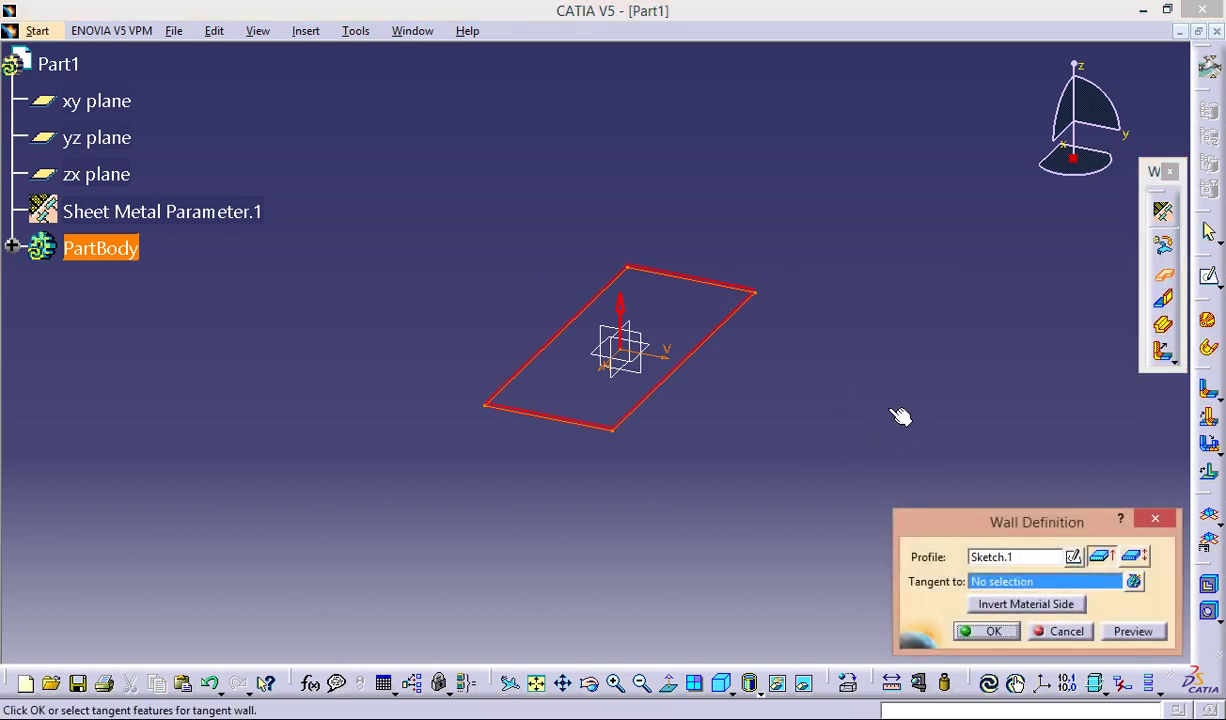
click(990, 632)
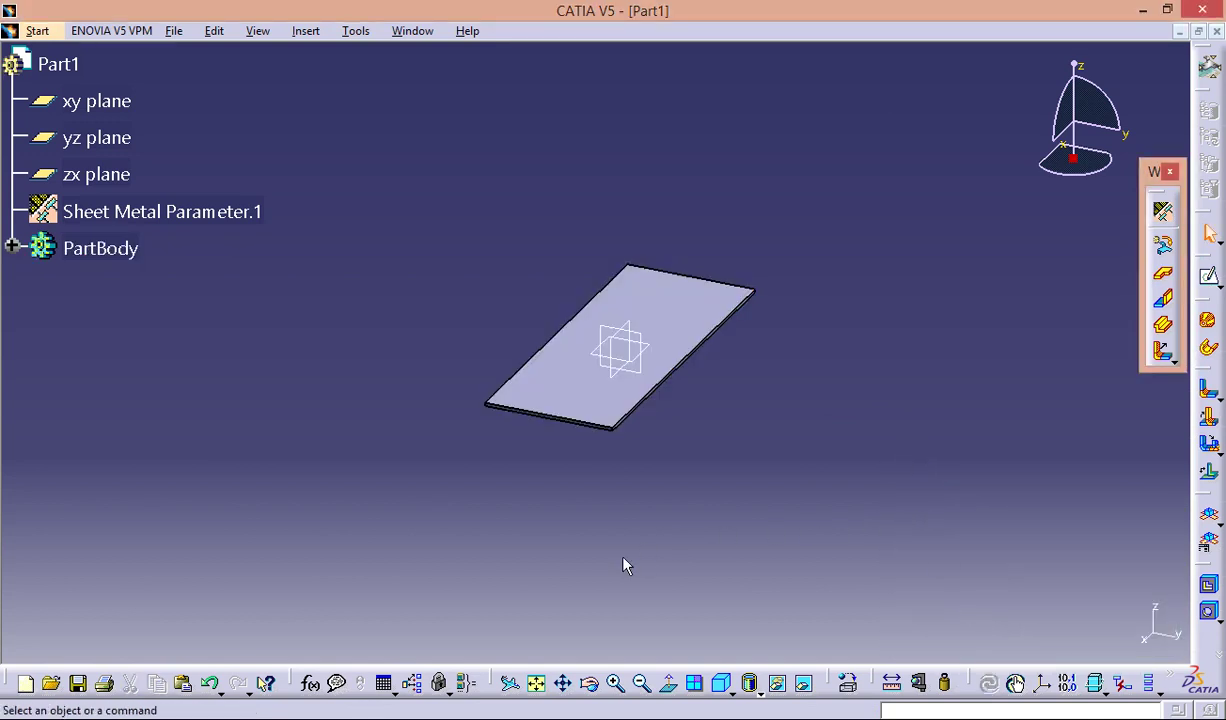
click(537, 683)
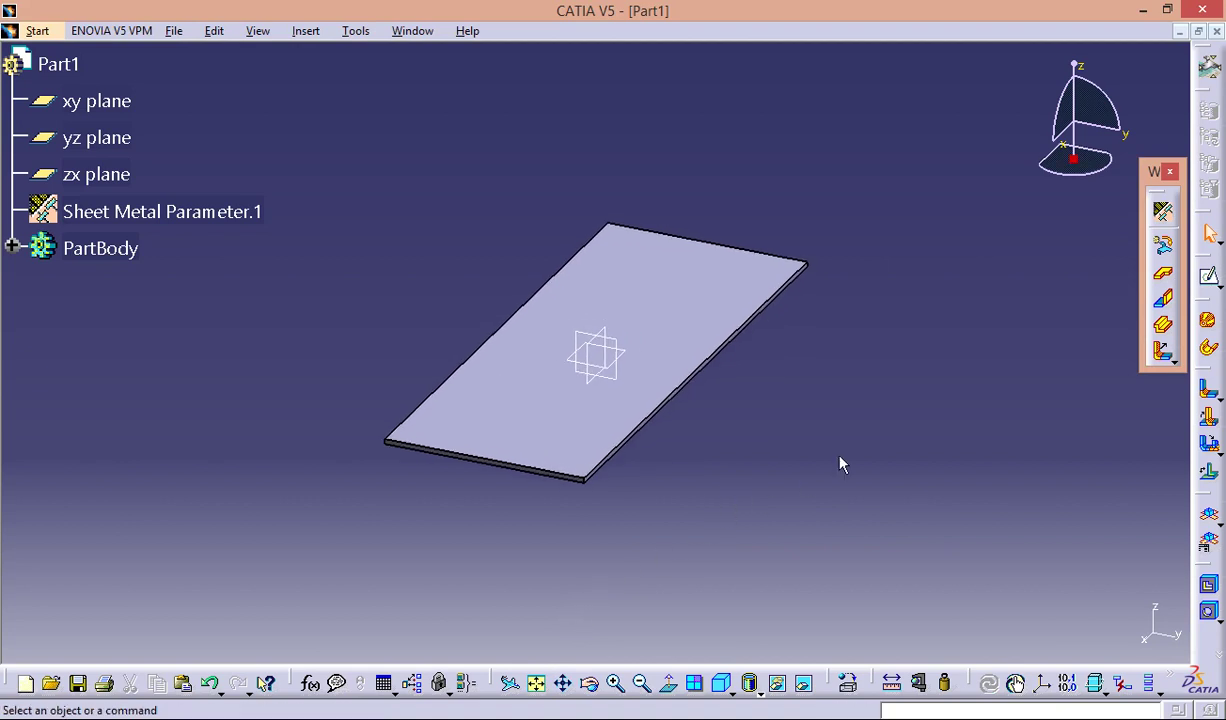
Start a Hole on the plate's top face from the Insert menu.
click(306, 35)
mouse_move(161, 417)
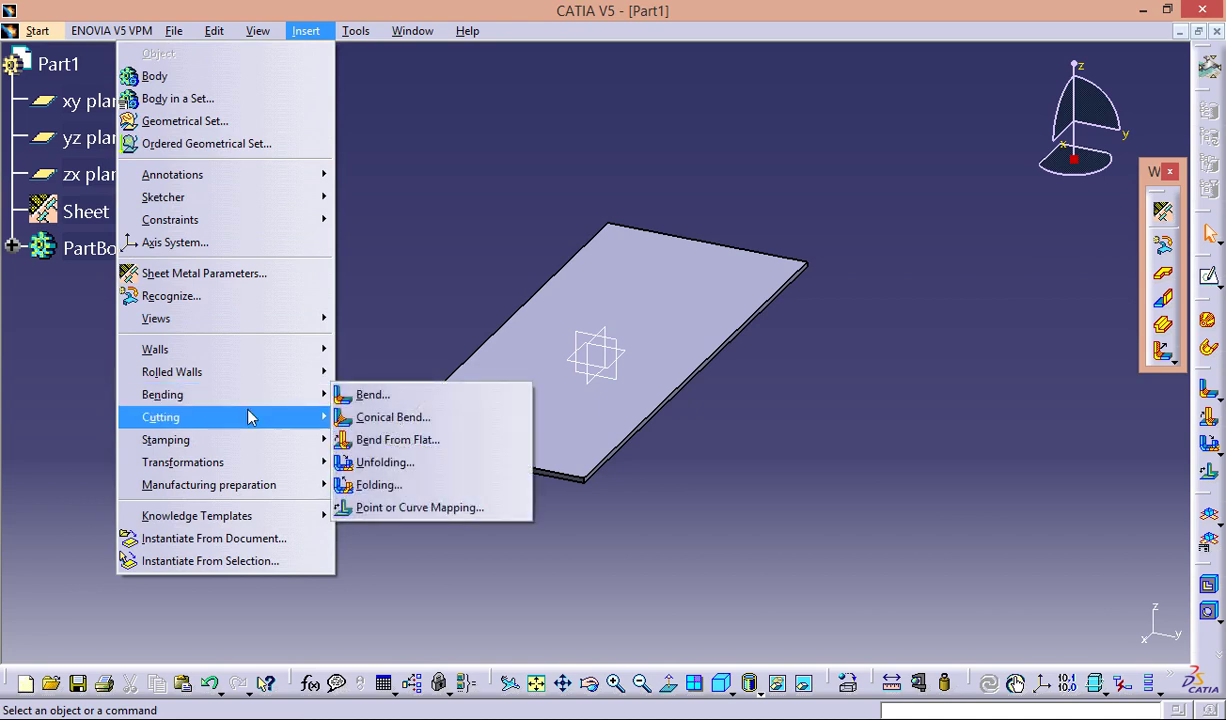
click(367, 462)
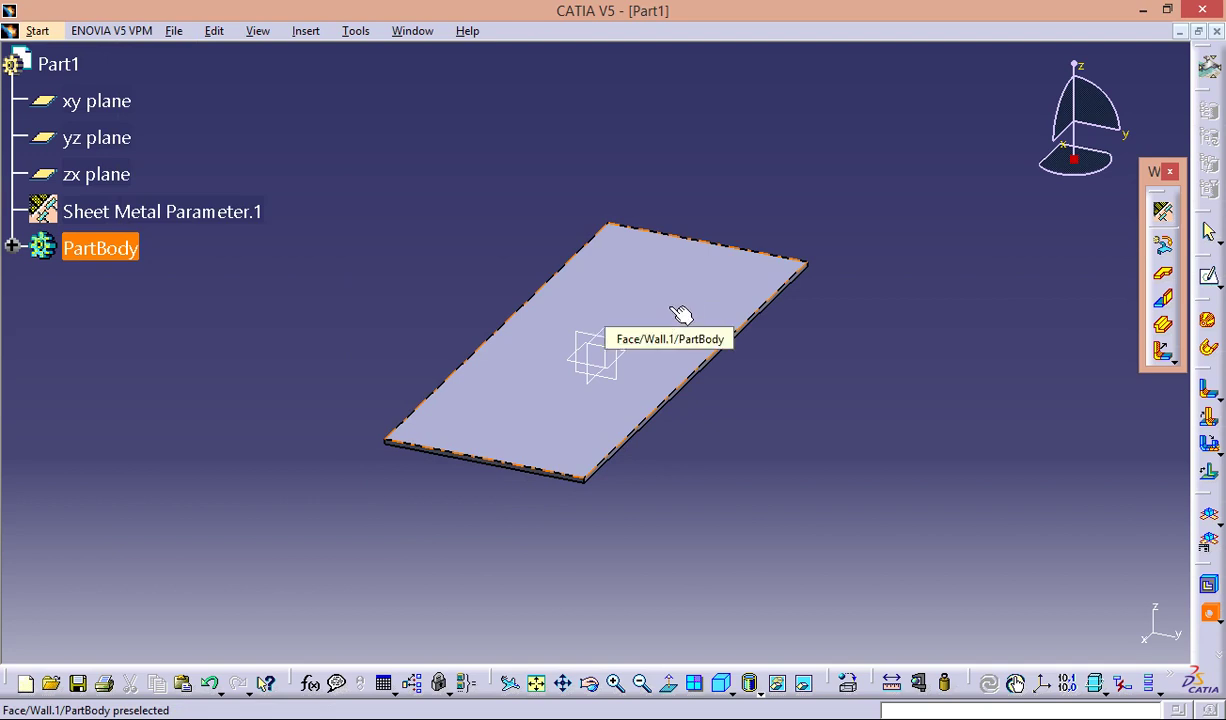
click(680, 313)
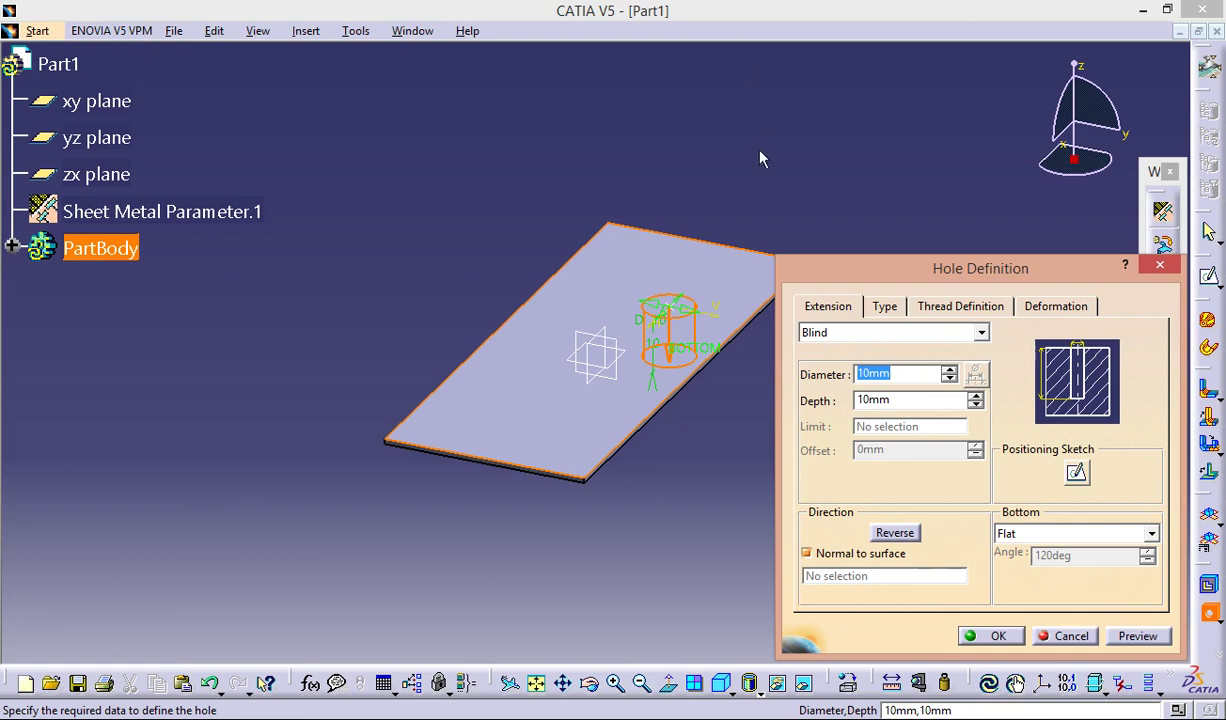
In the positioning sketch, dimension the hole centre from the plate's top and left edges.
click(1076, 473)
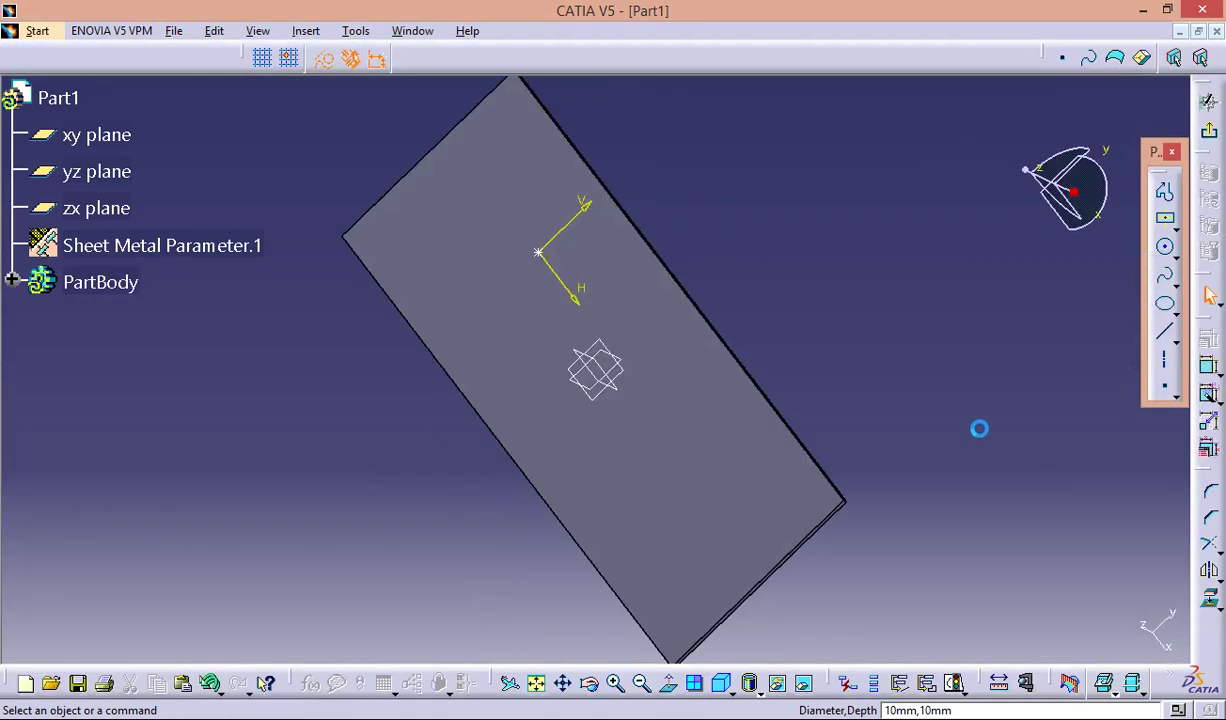
drag(455, 346, 373, 305)
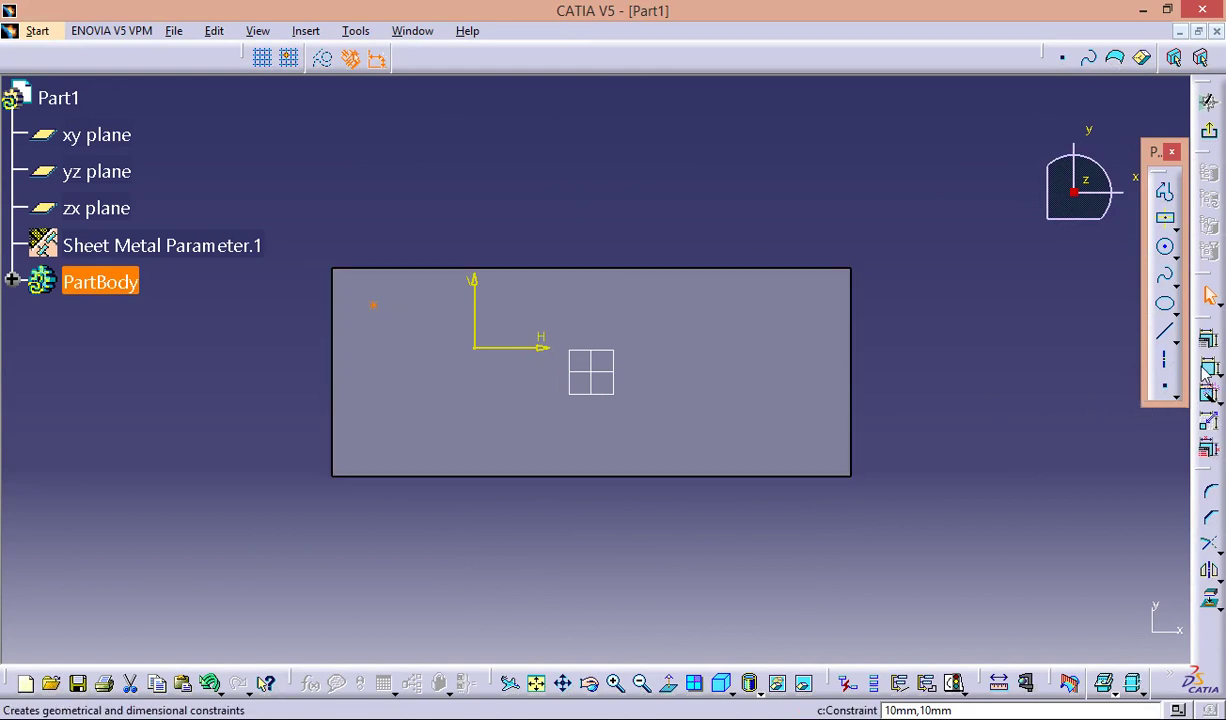
click(1208, 366)
click(376, 268)
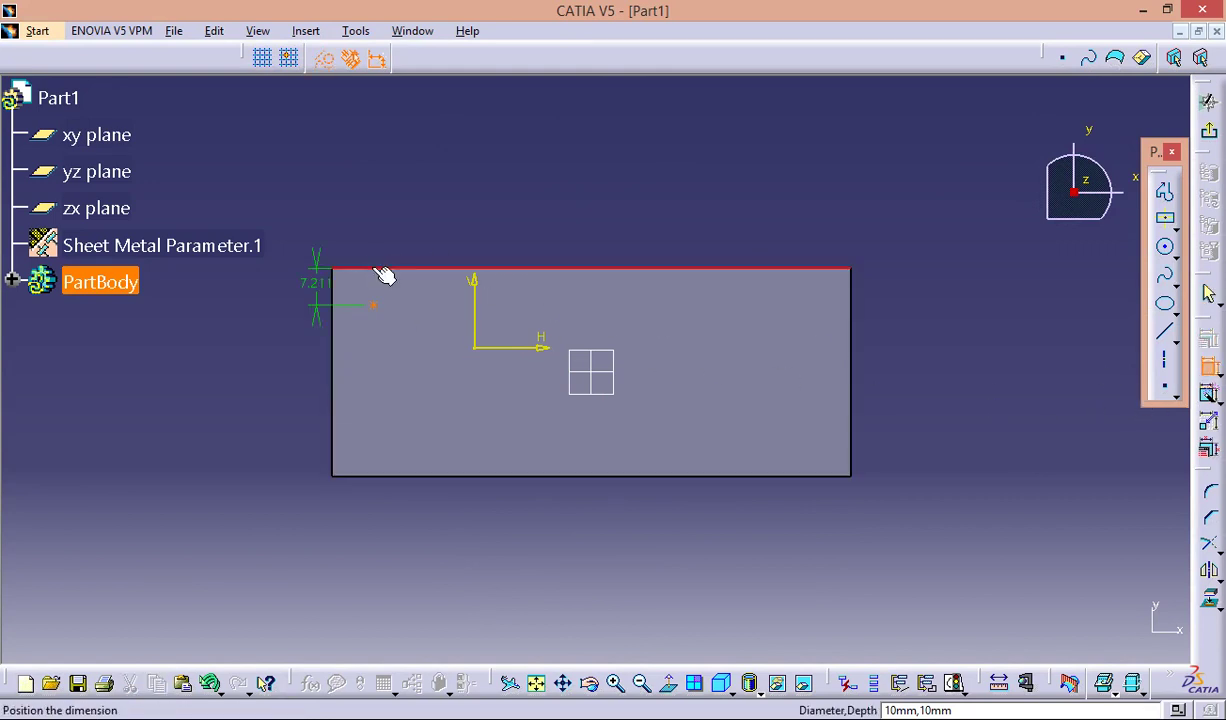
click(325, 238)
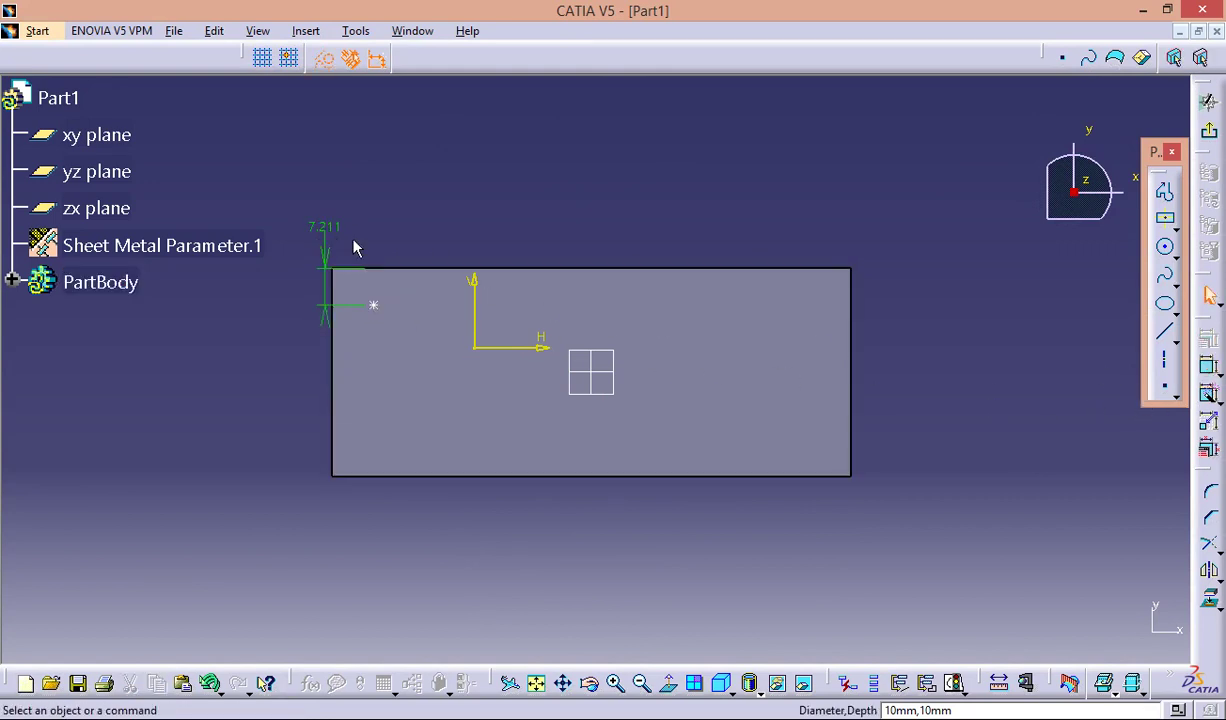
click(1210, 393)
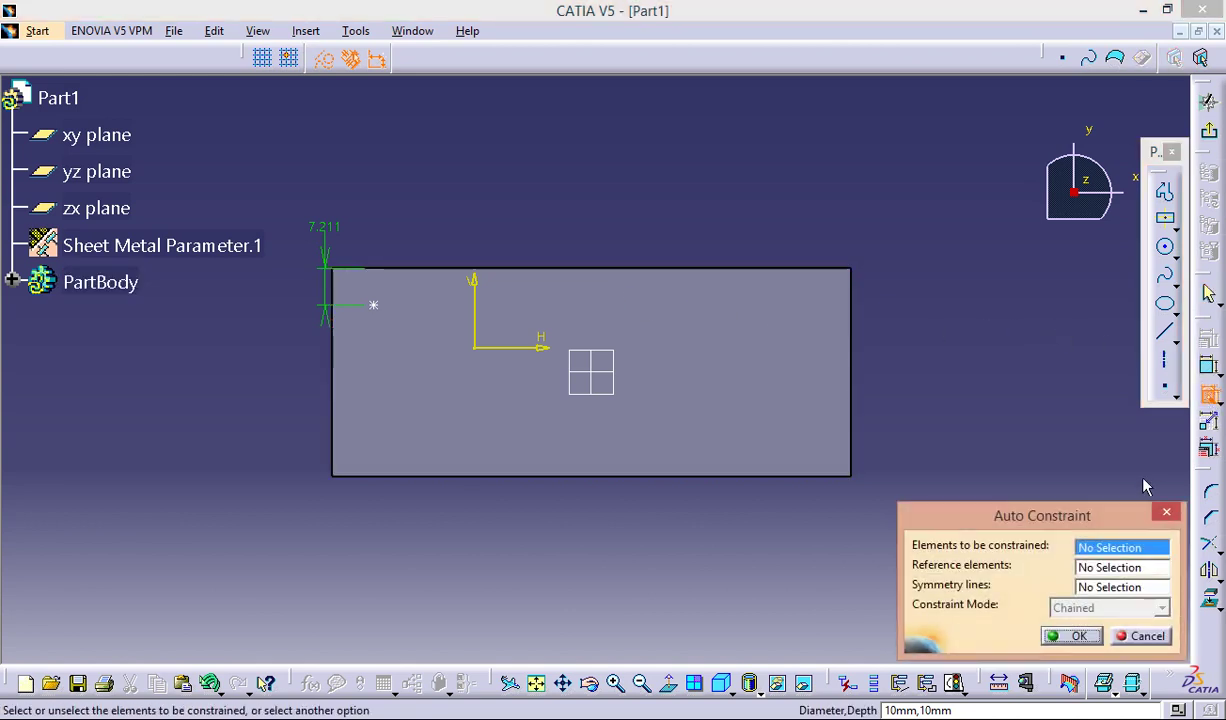
click(1162, 513)
click(1210, 370)
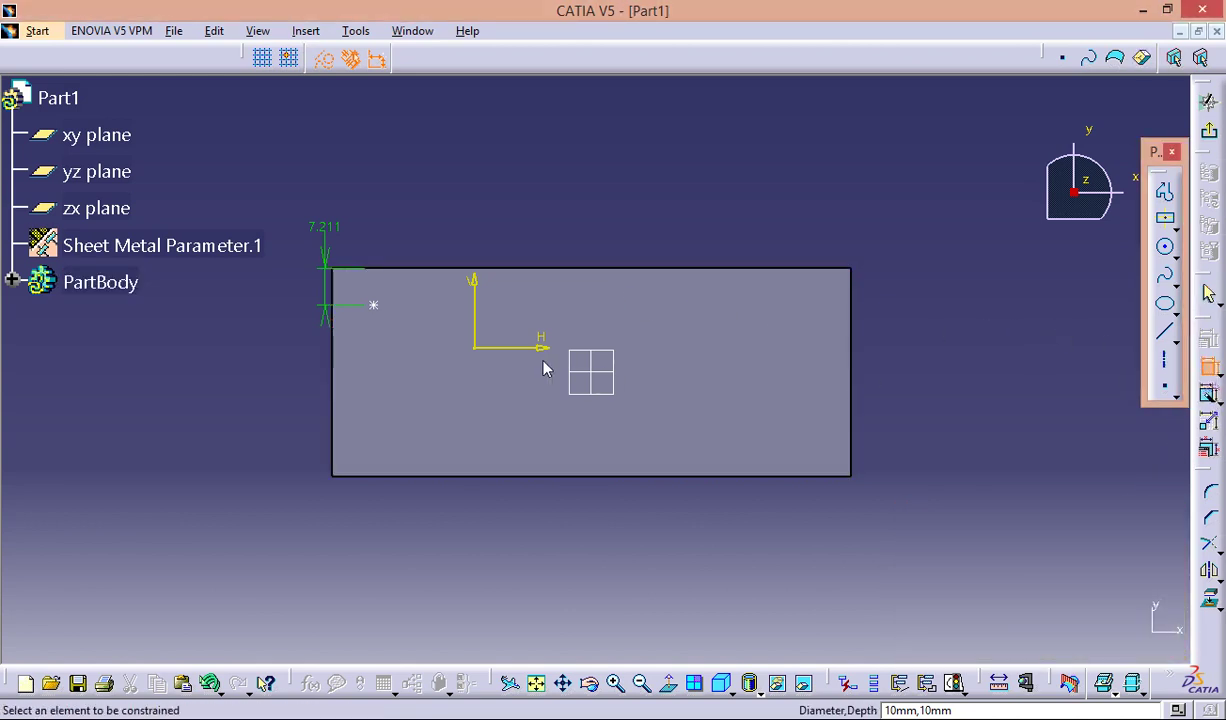
click(373, 305)
click(335, 346)
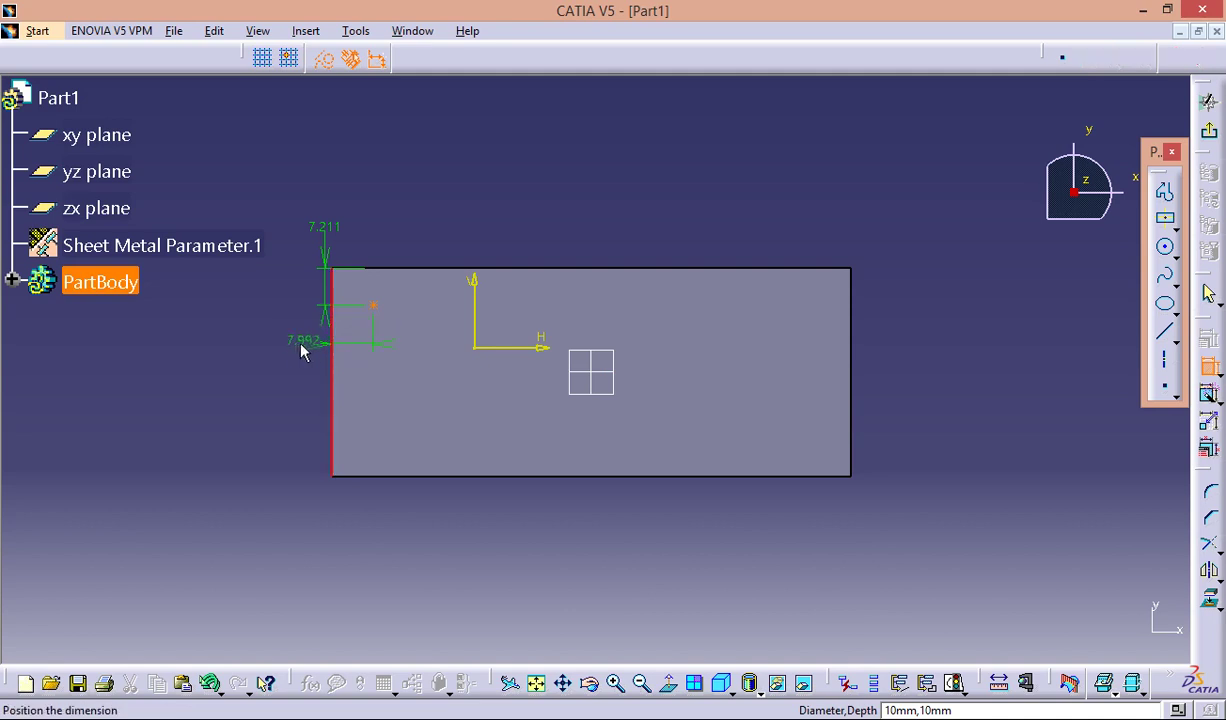
click(278, 342)
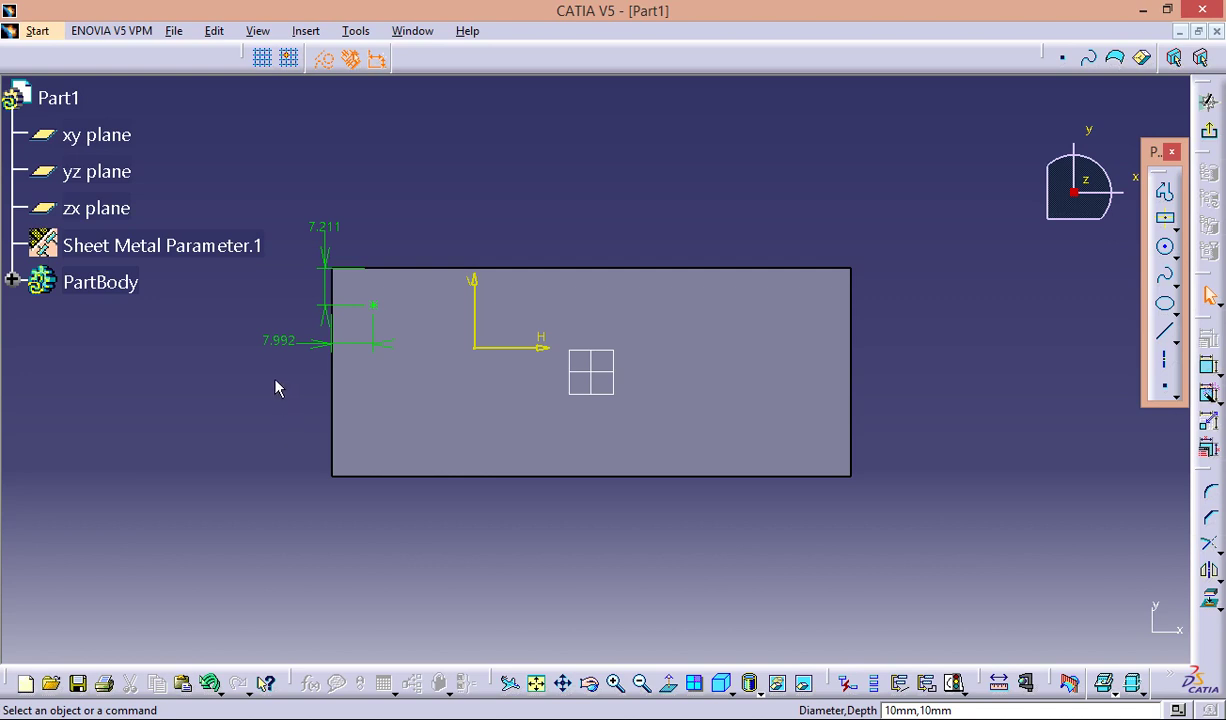
Place the hole centre 10mm from the top edge and 15mm from the left edge.
double_click(323, 226)
text(1)
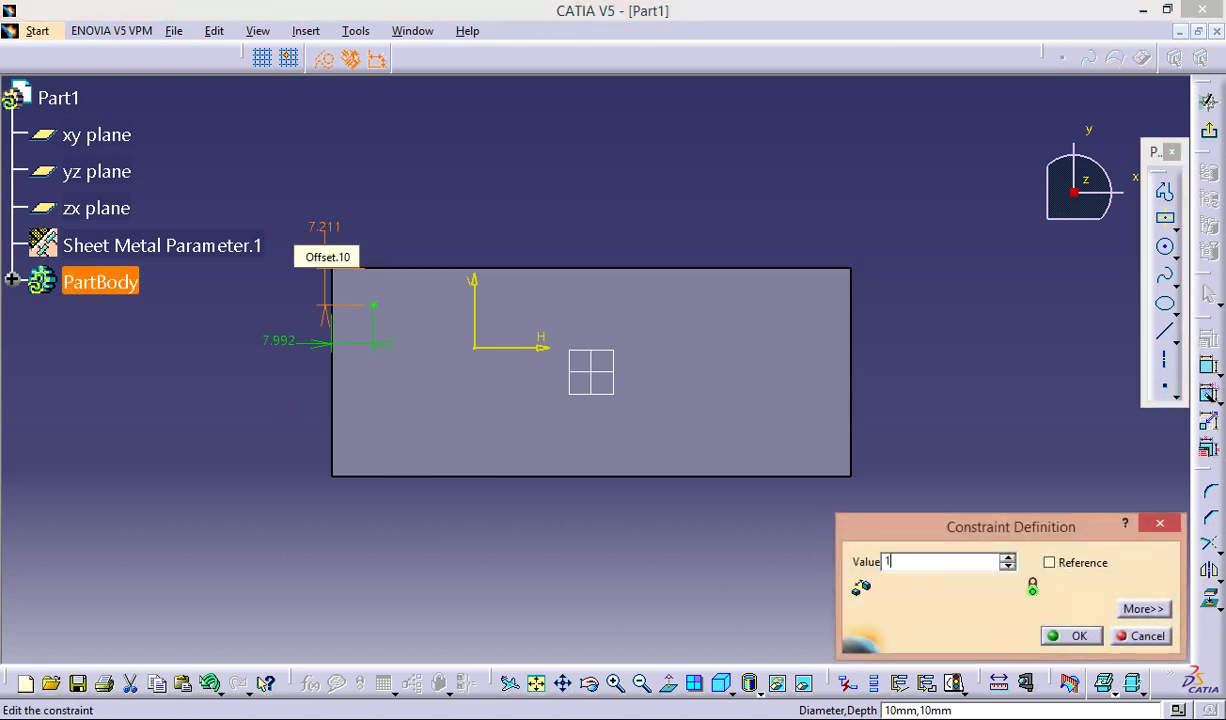
text(0)
key(Return)
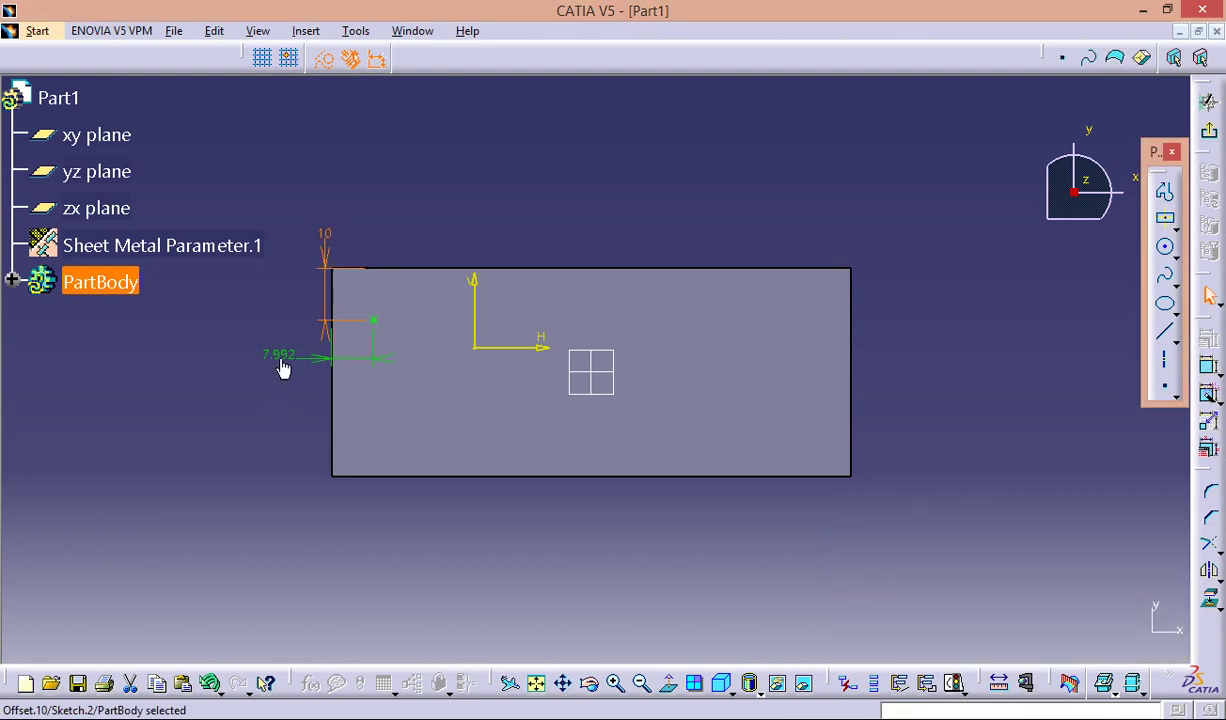
click(277, 374)
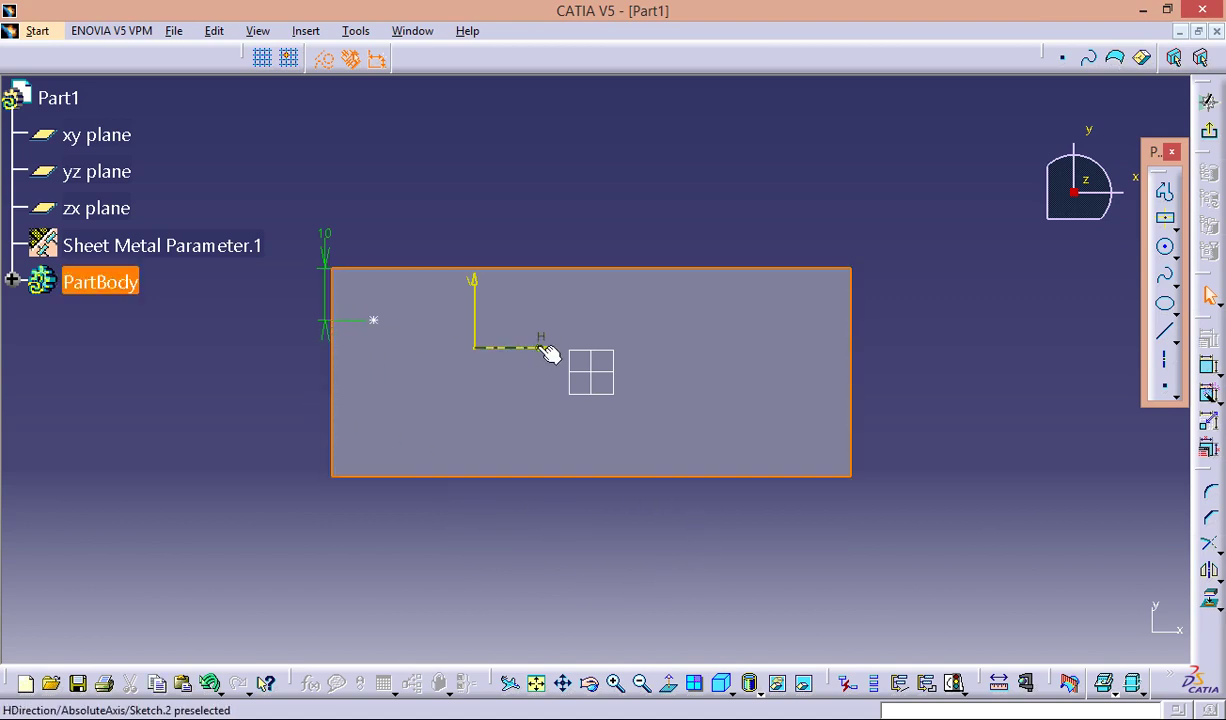
click(1209, 368)
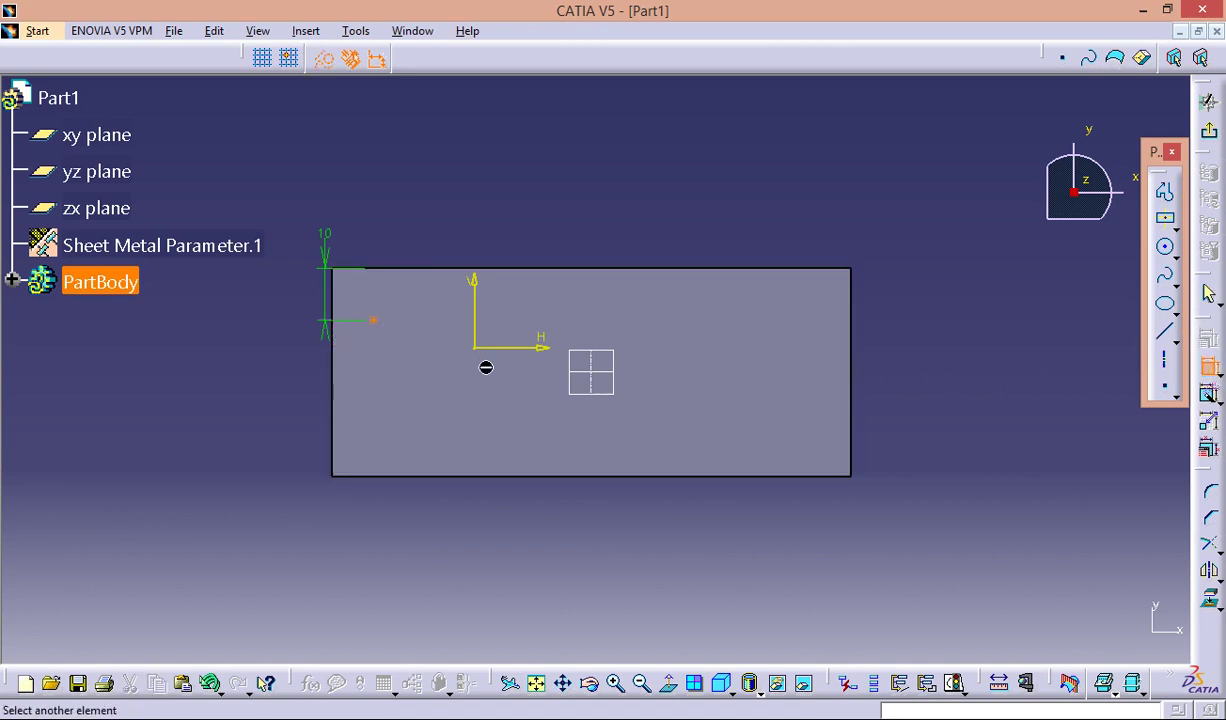
click(346, 300)
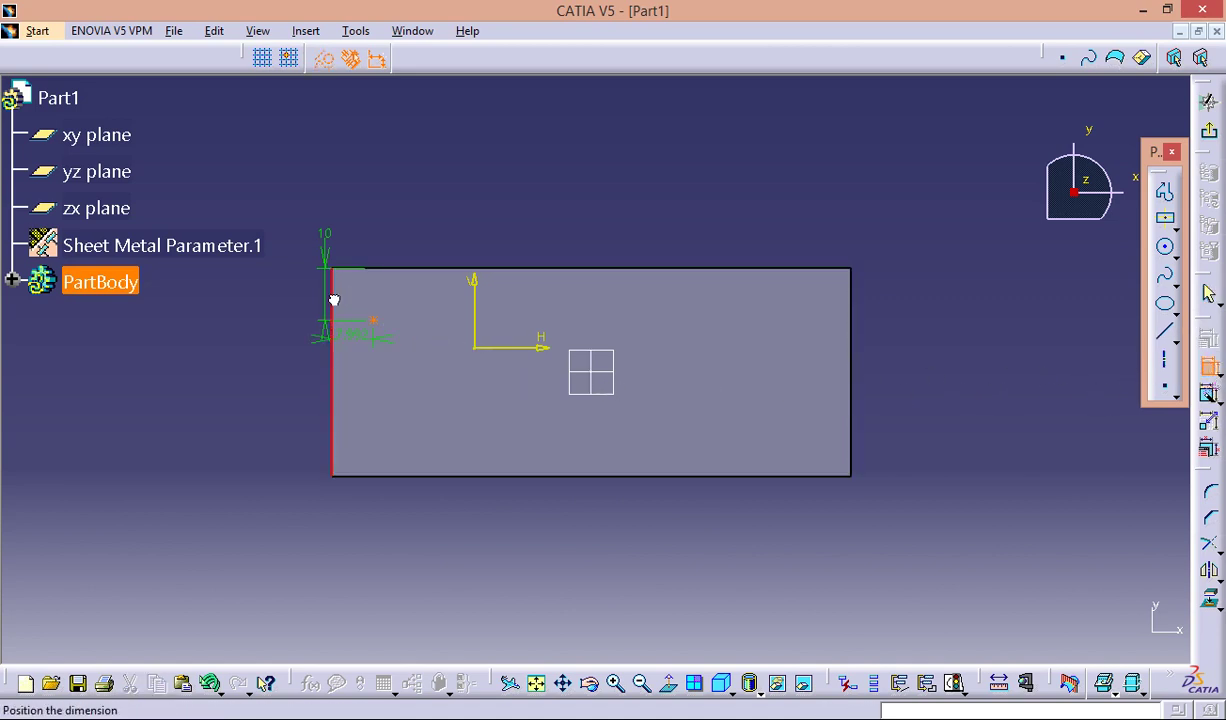
click(447, 210)
double_click(447, 210)
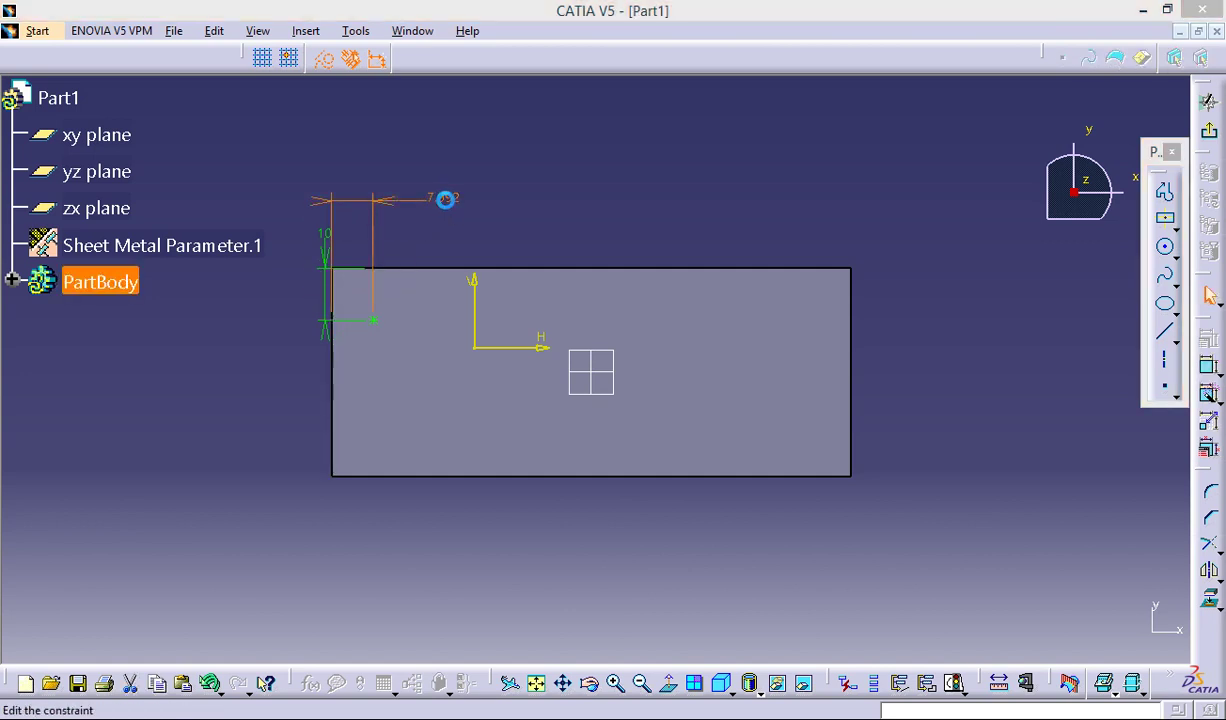
text(15)
key(Return)
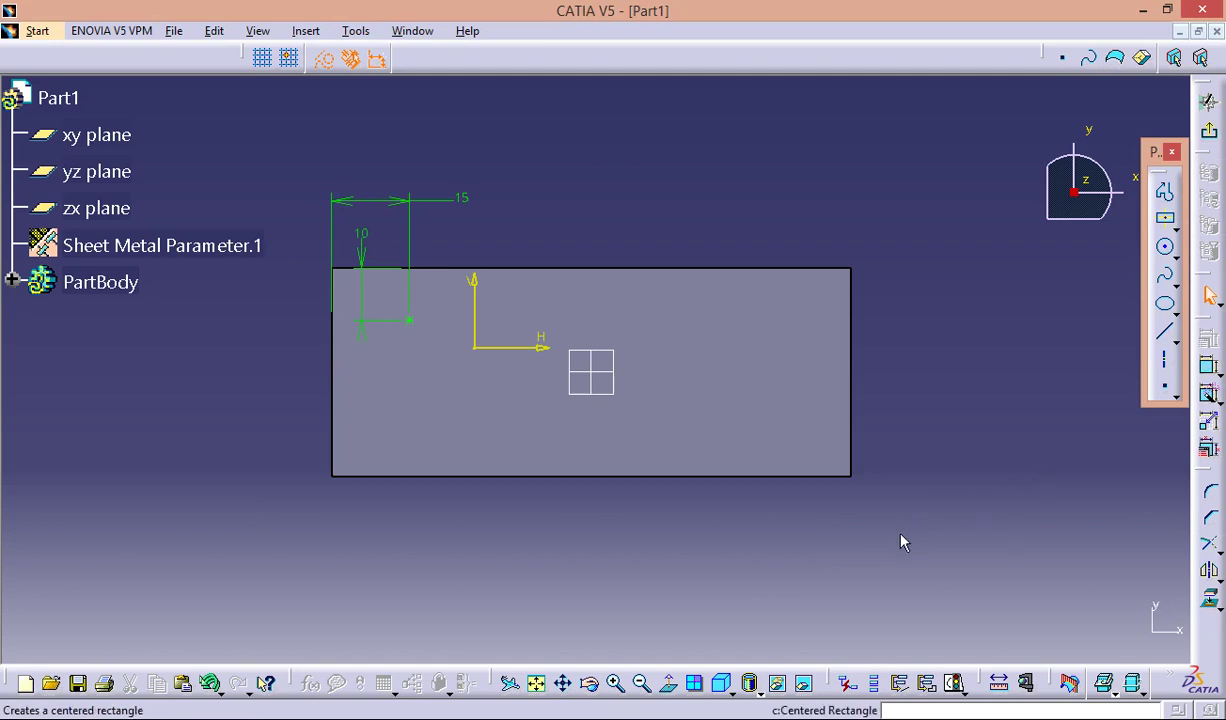
Return to the hole settings, reduce the diameter to 6mm, and create the hole.
click(1213, 137)
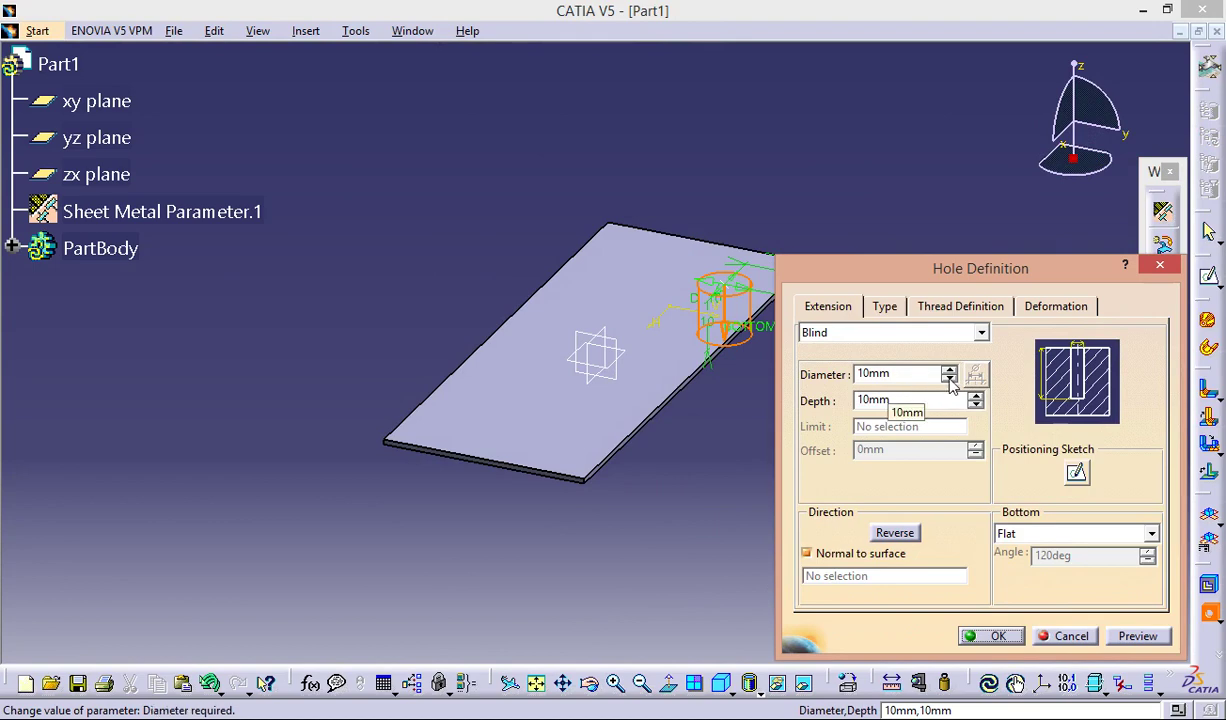
click(950, 379)
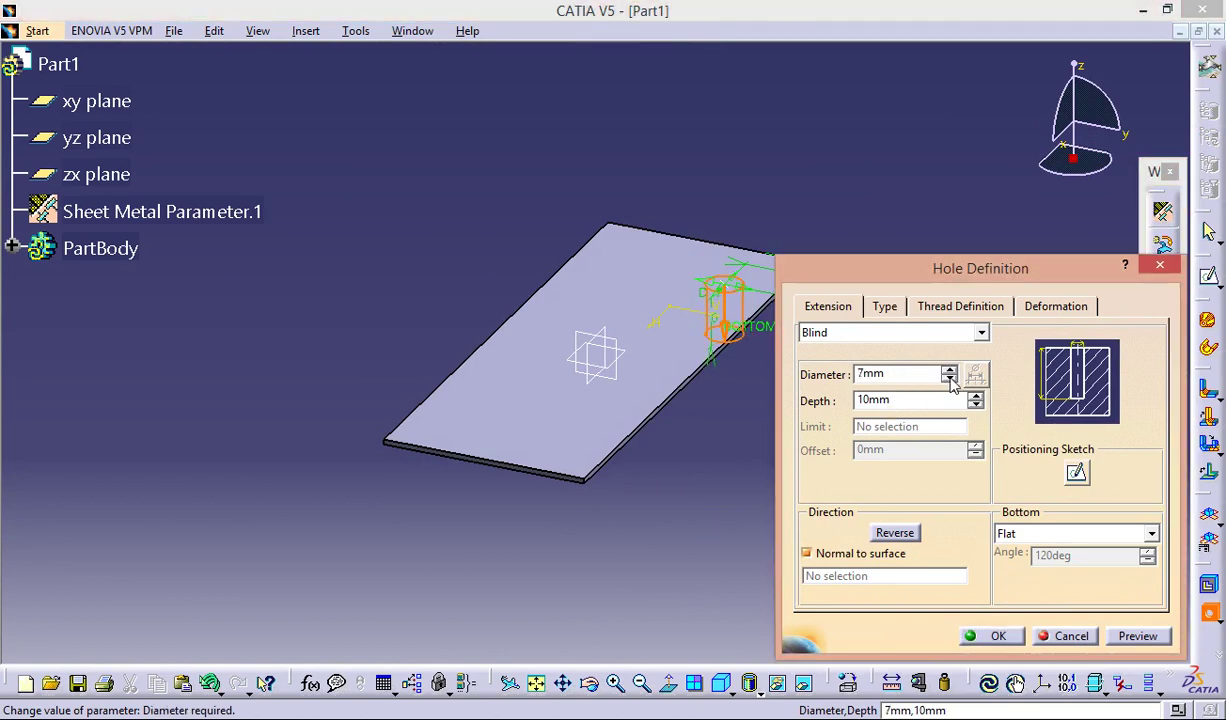
click(950, 379)
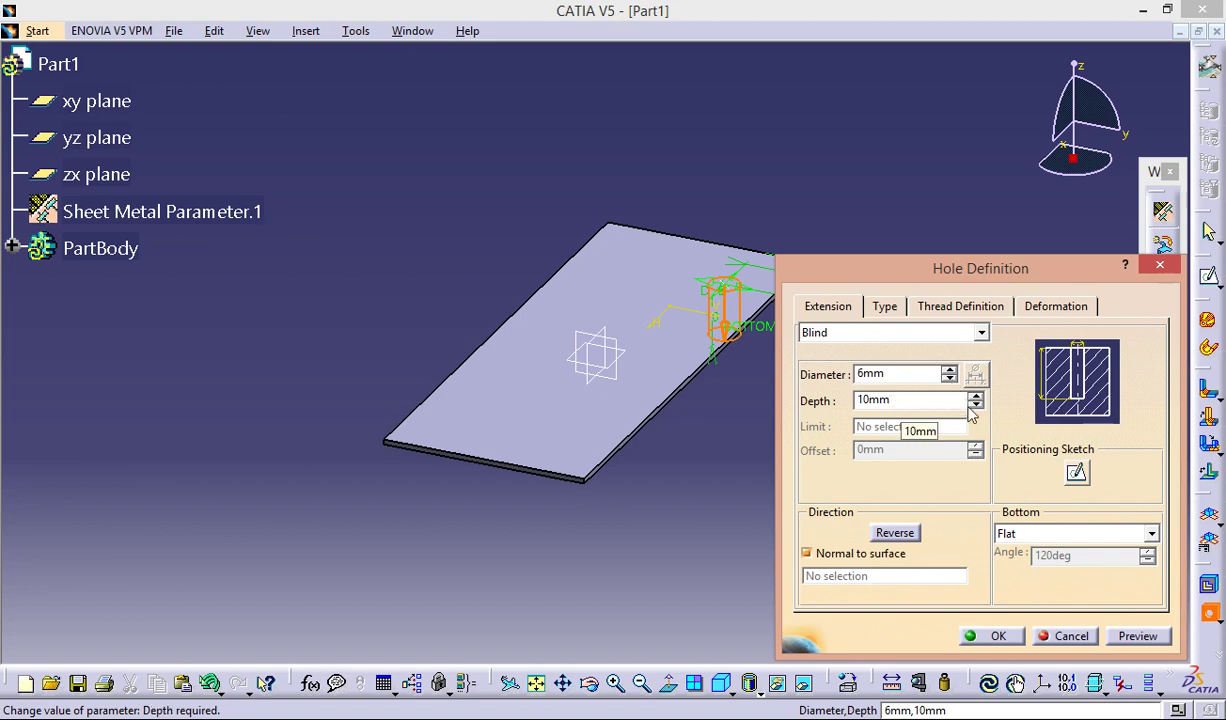
click(990, 636)
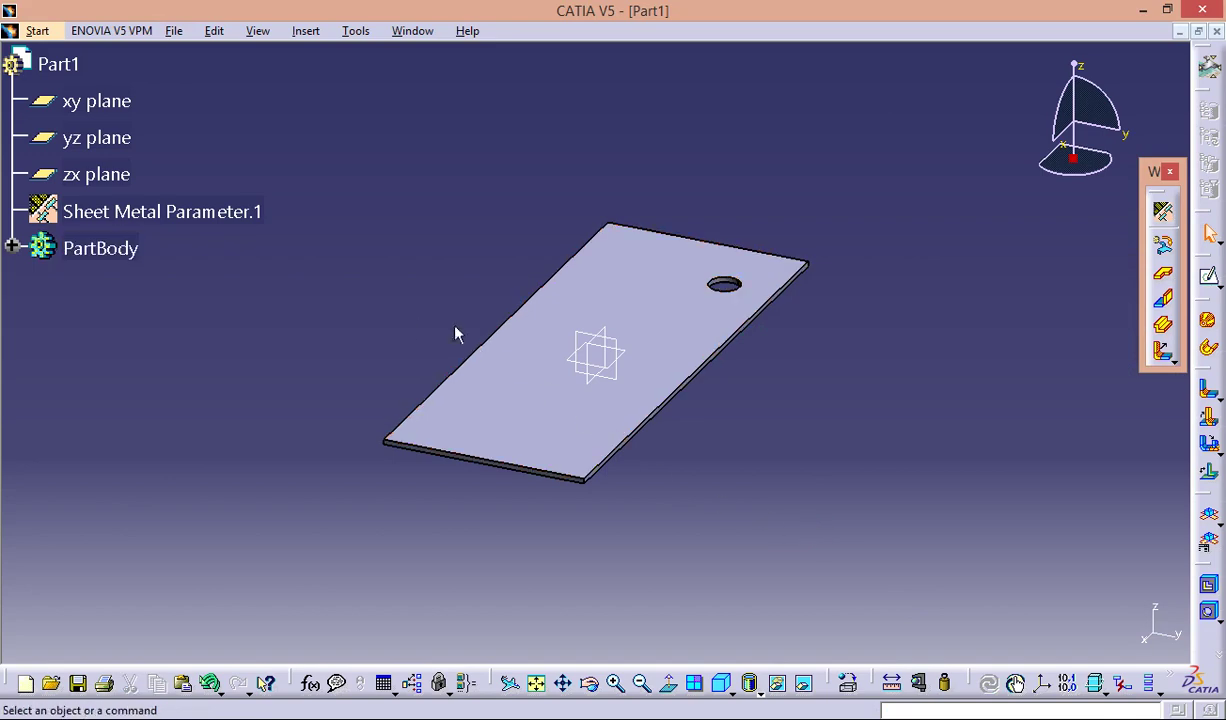
Select Hole.1 in the expanded PartBody tree and open the Insert menu.
mouse_move(386, 316)
middle_down()
mouse_move(444, 376)
mouse_move(432, 356)
mouse_move(665, 446)
mouse_move(832, 413)
mouse_move(835, 384)
middle_up()
mouse_move(665, 233)
middle_down()
mouse_move(597, 233)
mouse_move(539, 282)
mouse_move(553, 283)
middle_up()
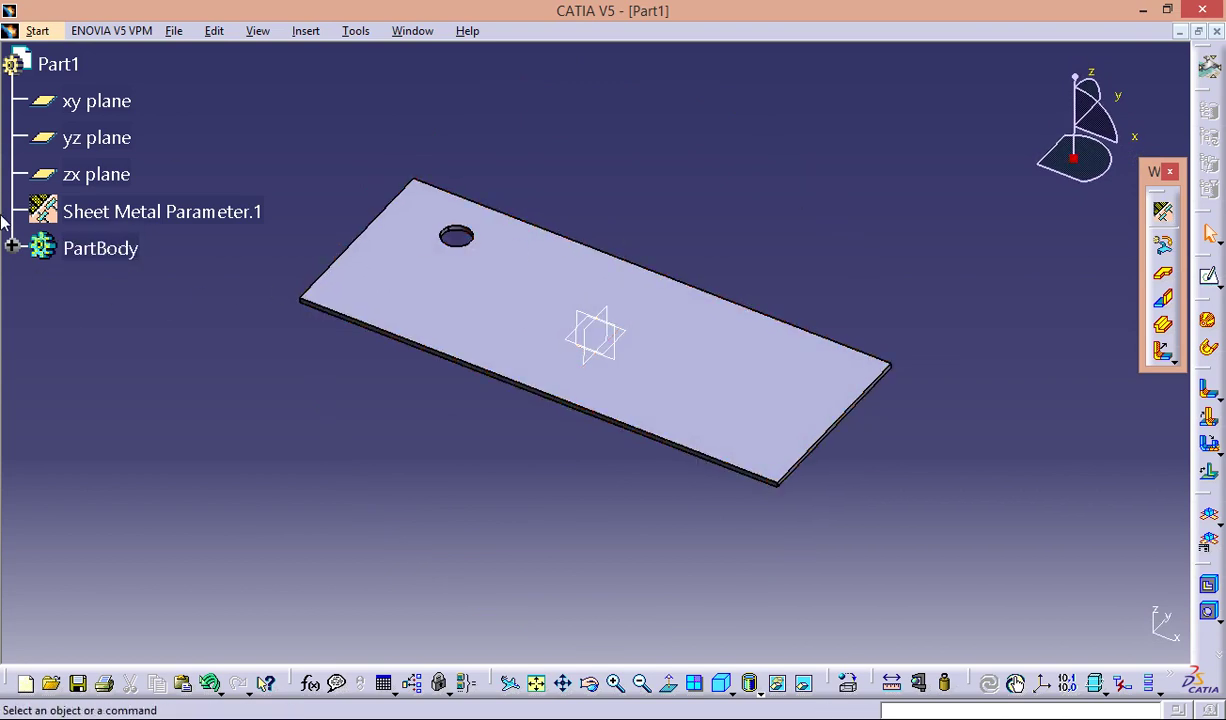
click(13, 246)
click(115, 357)
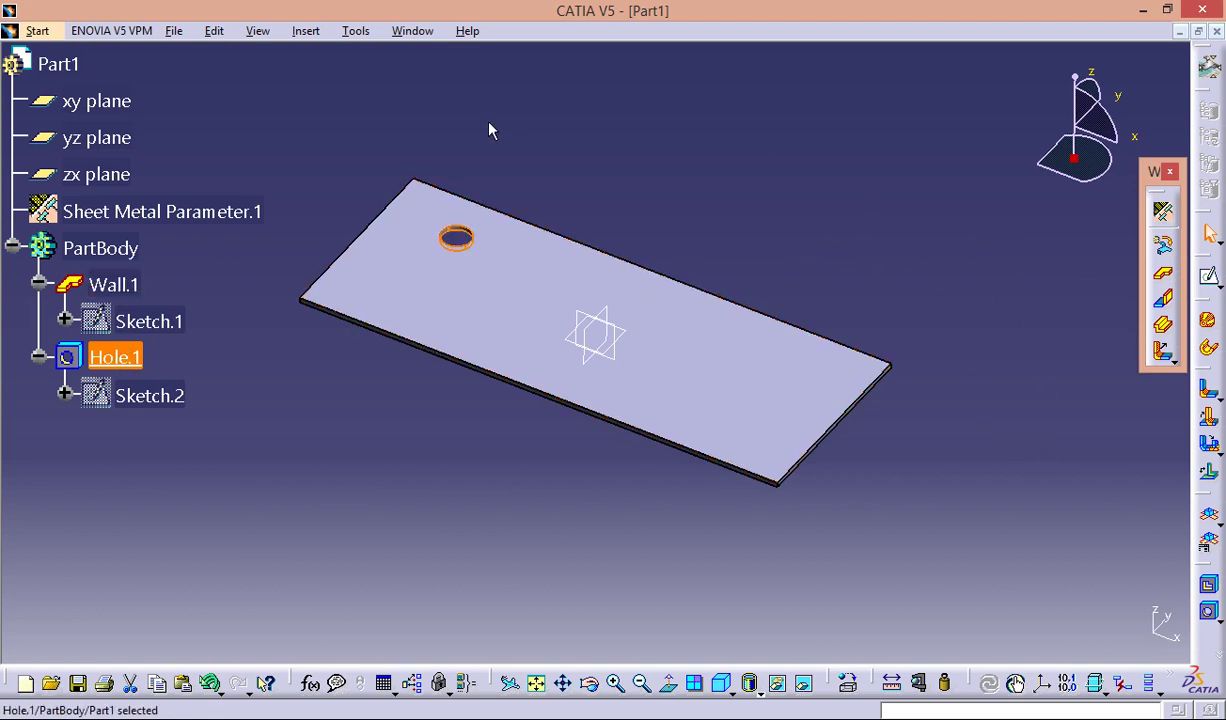
click(305, 31)
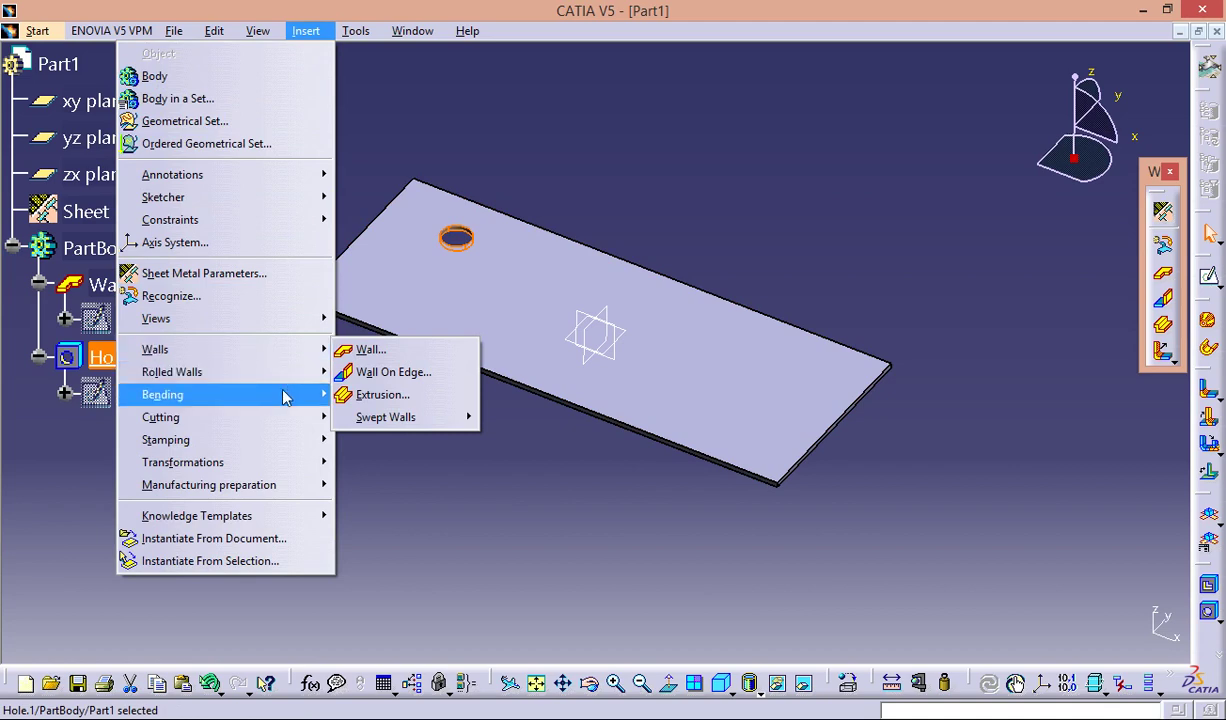
mouse_move(183, 462)
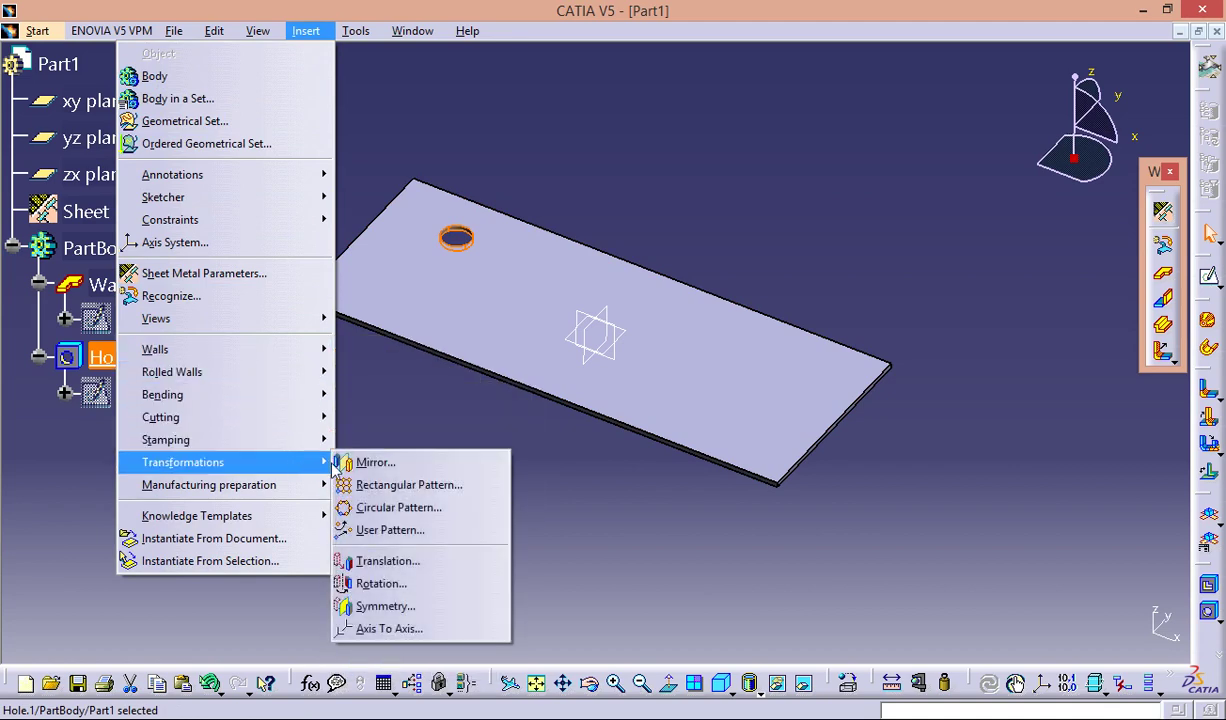
Pattern Hole.1 rectangularly with 70mm spacing, using the plate face as reference direction.
click(385, 484)
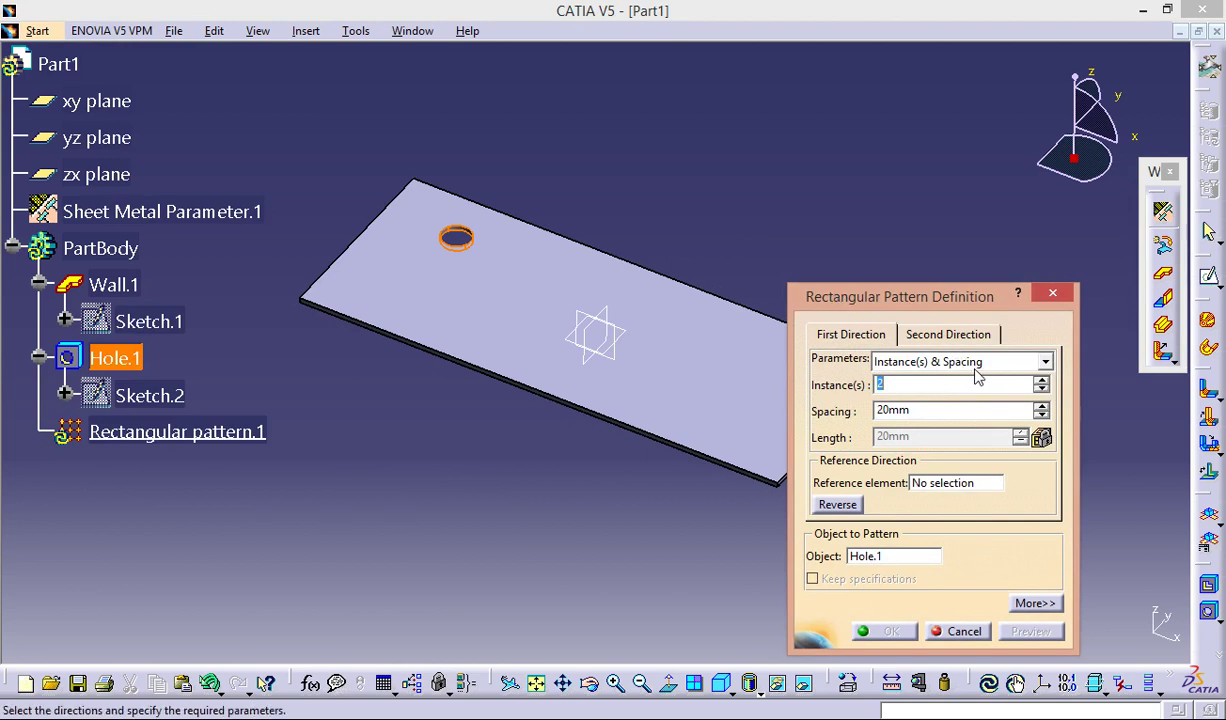
click(895, 410)
text(7)
text(0)
key(Return)
click(930, 485)
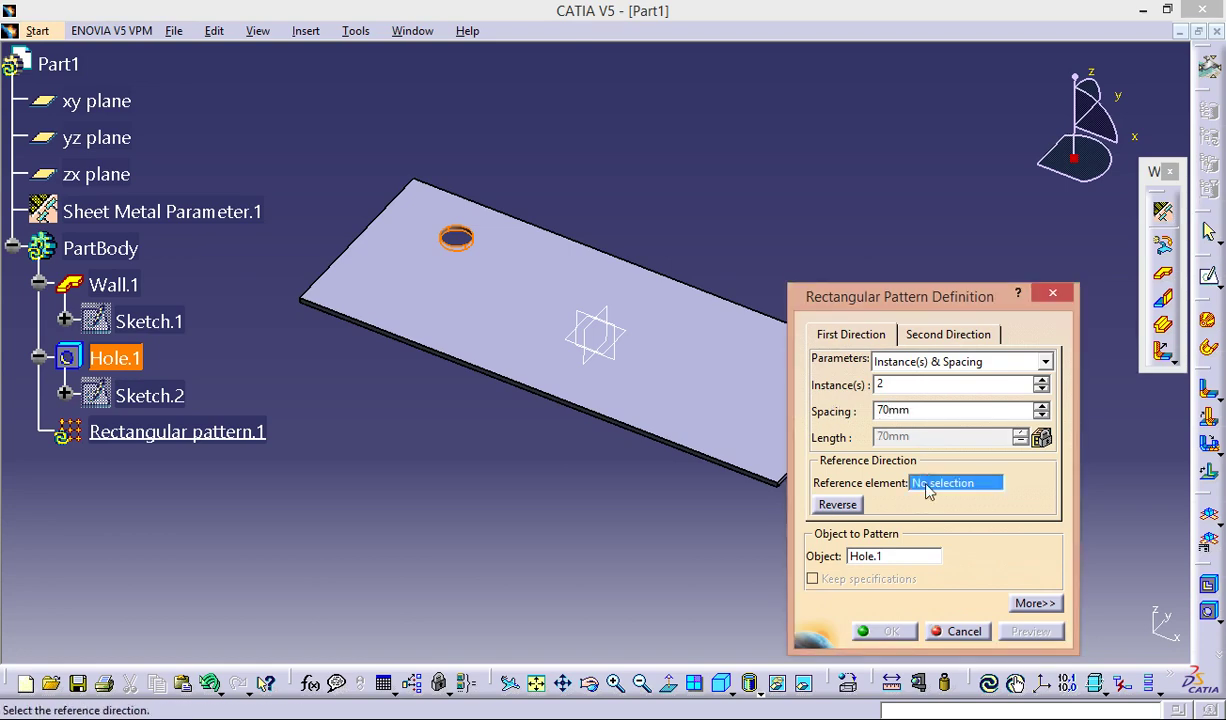
click(686, 375)
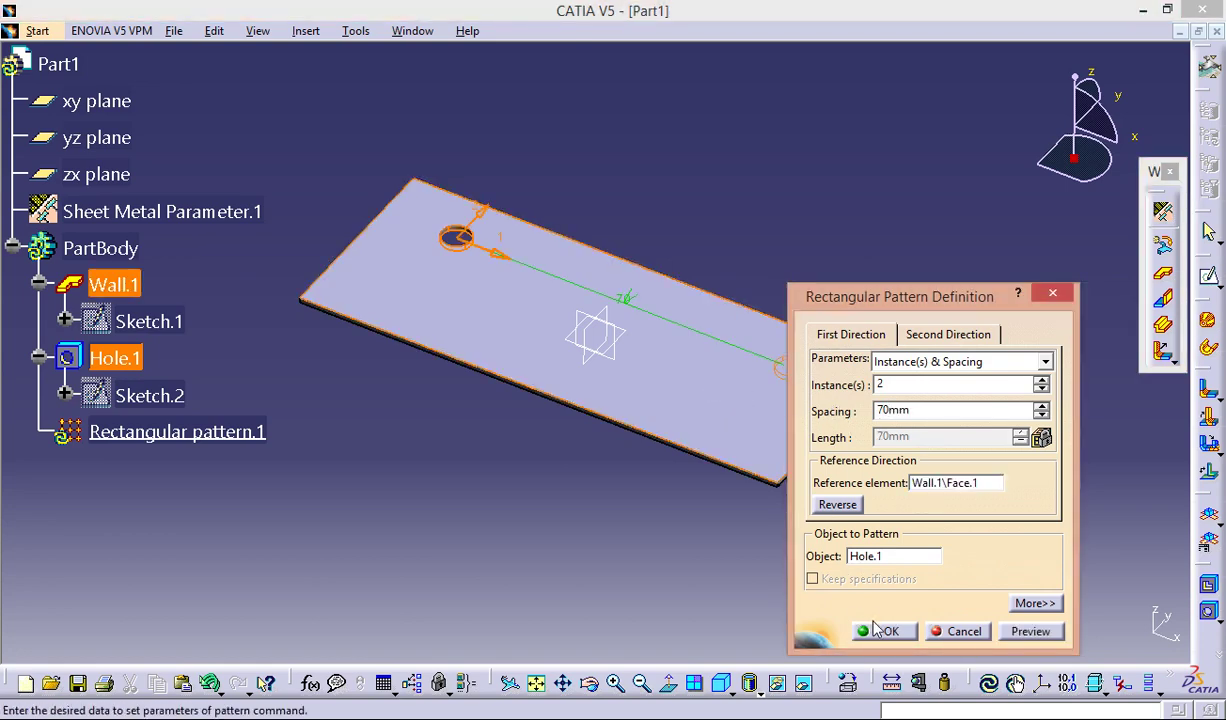
Add 2 reversed instances in the second direction and confirm the four-hole pattern.
click(1032, 603)
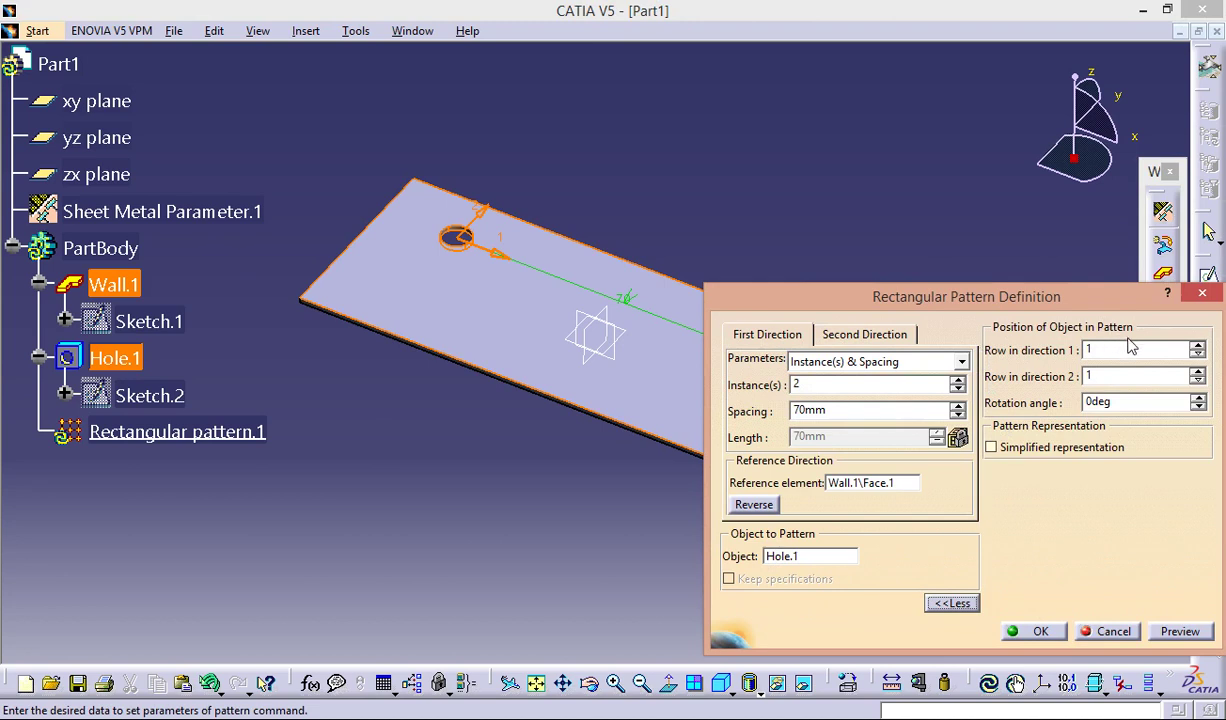
click(862, 334)
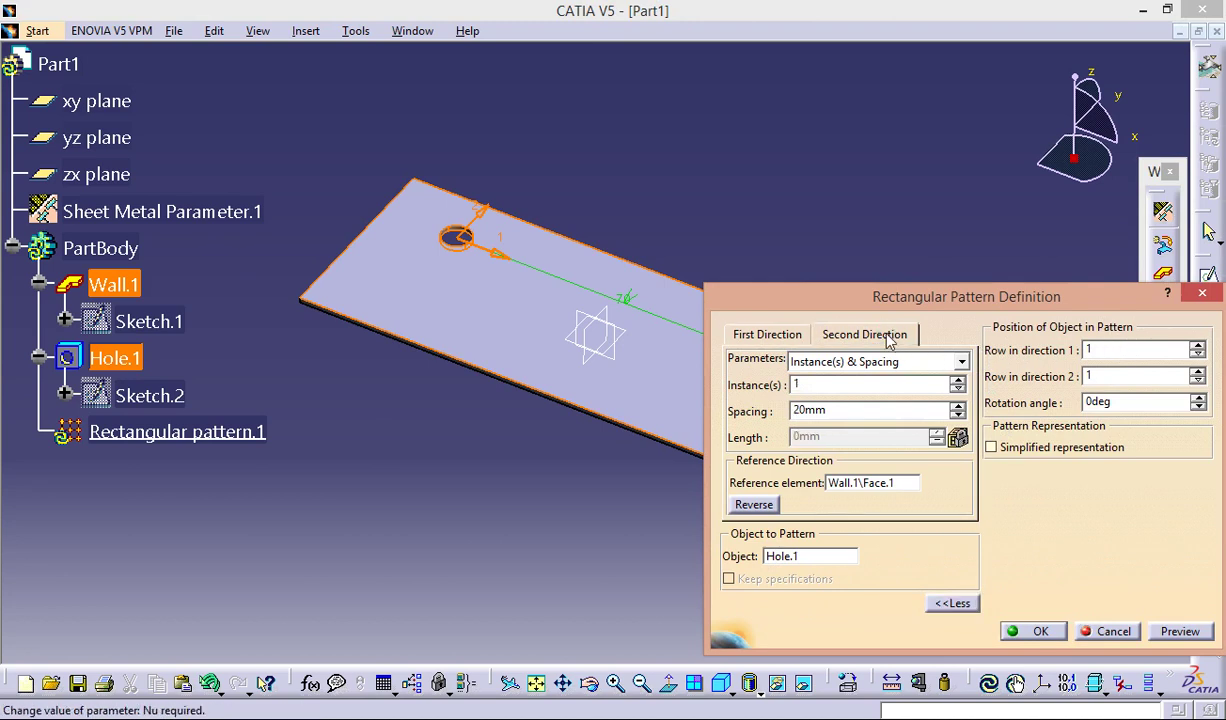
click(957, 382)
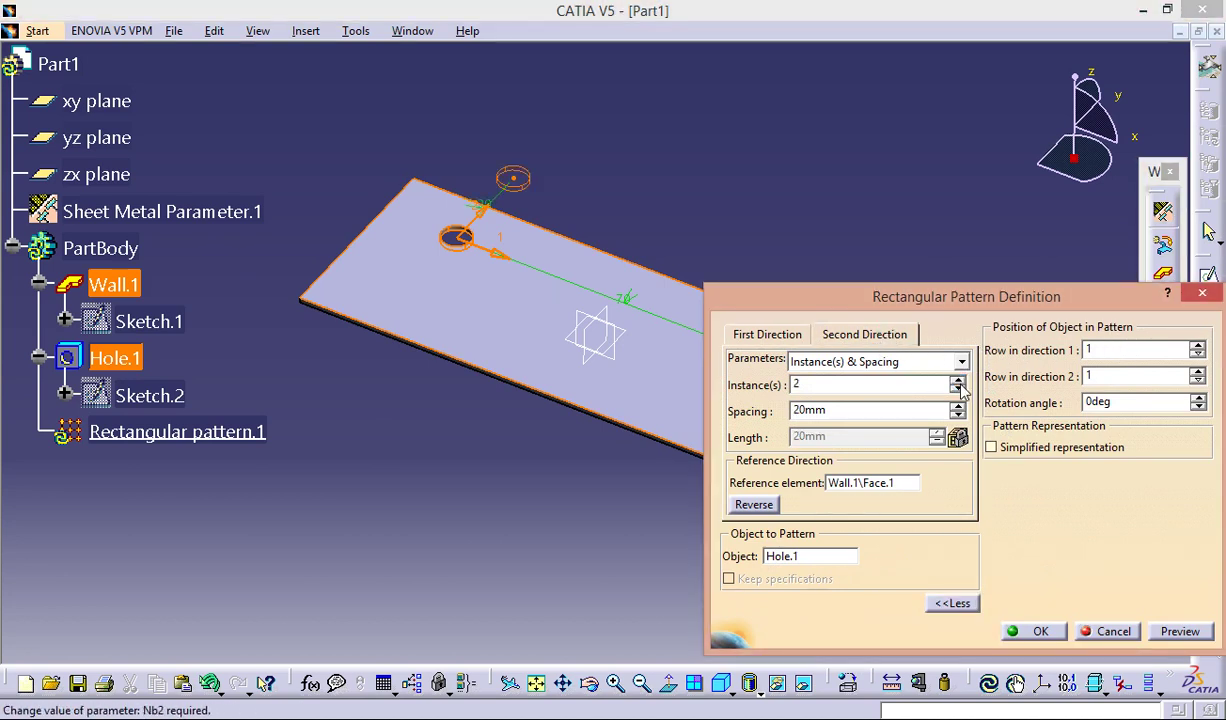
click(748, 505)
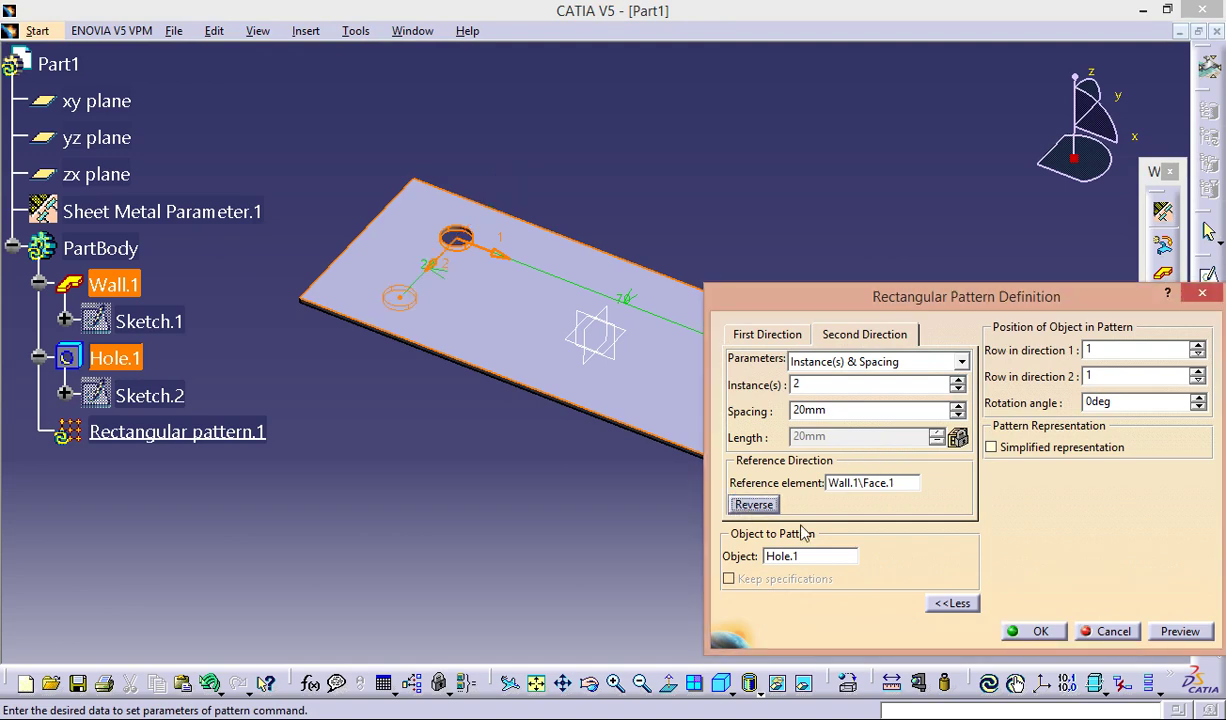
click(1032, 631)
click(947, 245)
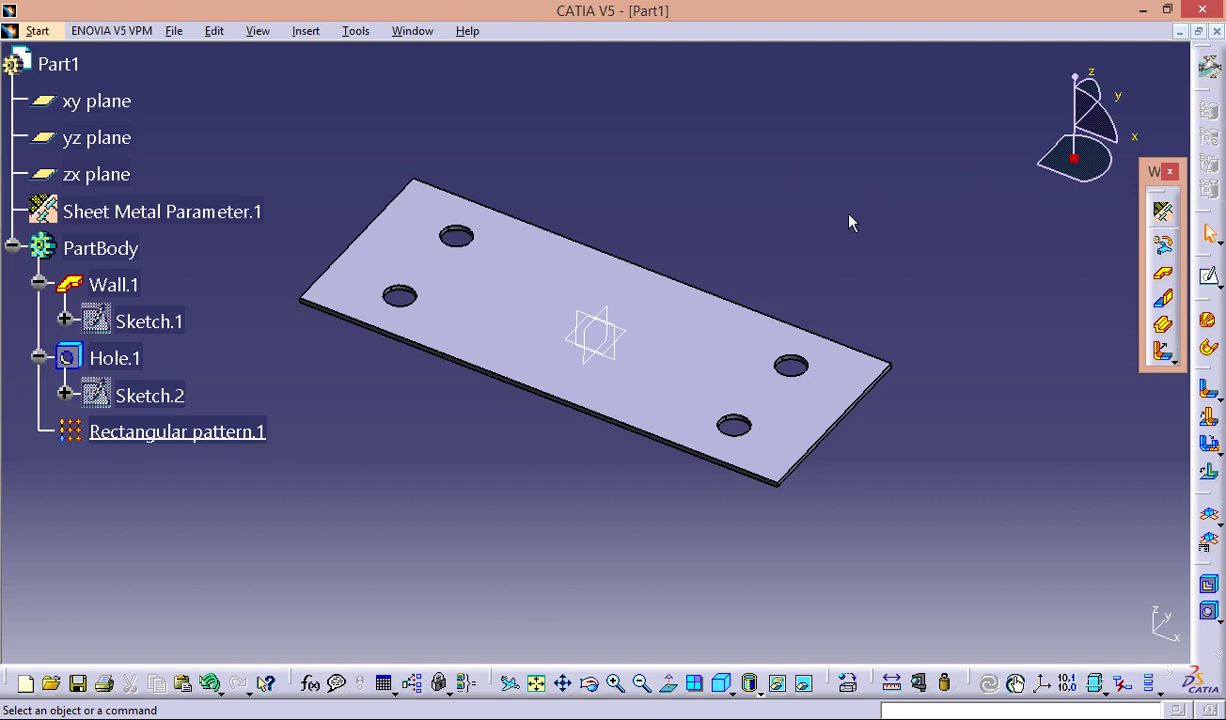
middle_drag(665, 175, 408, 402)
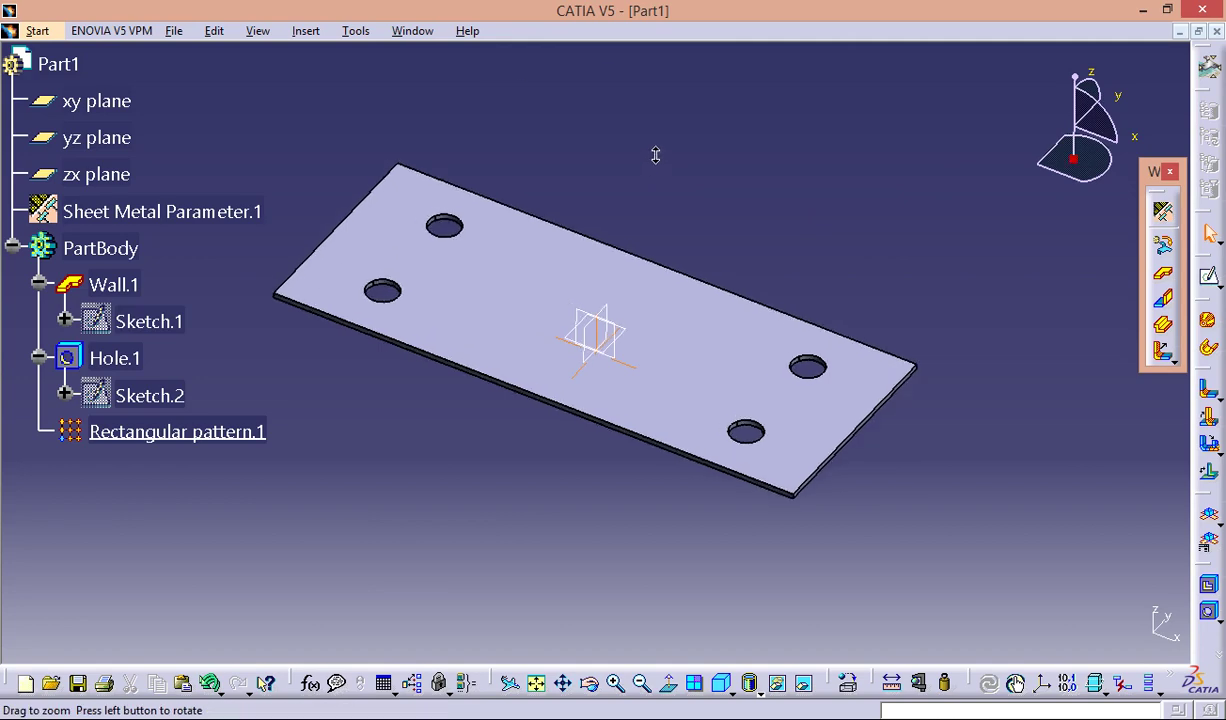
click(721, 682)
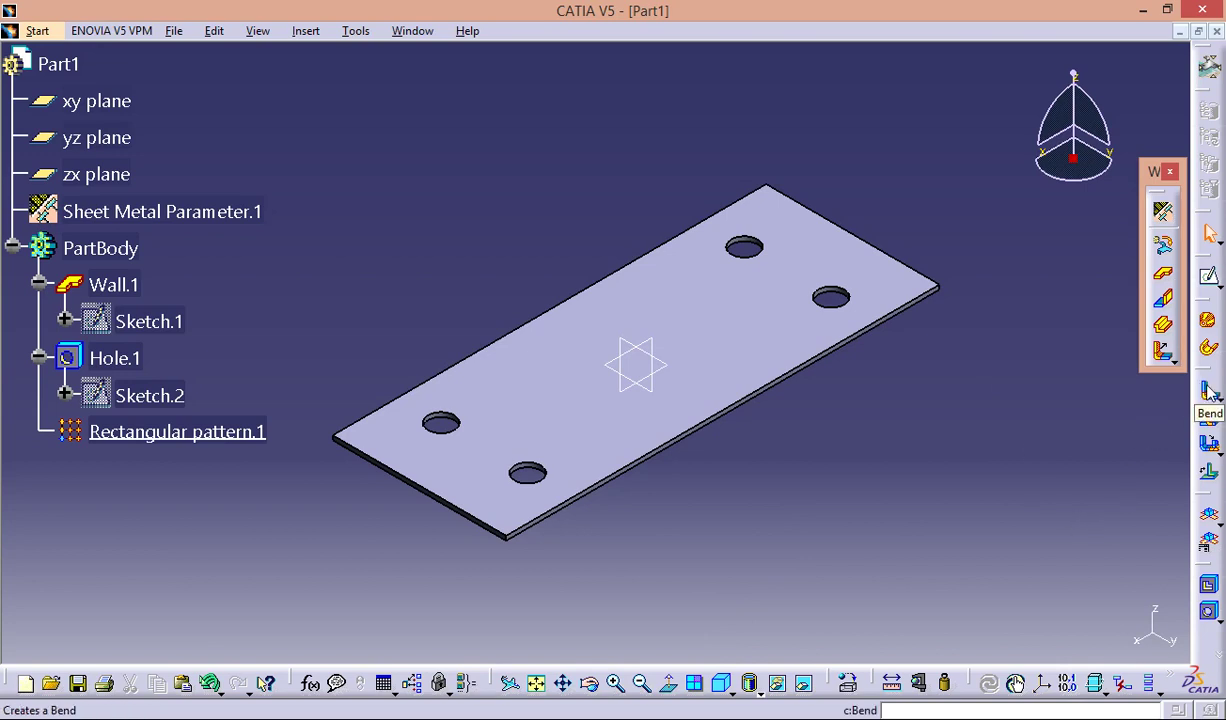
click(1163, 349)
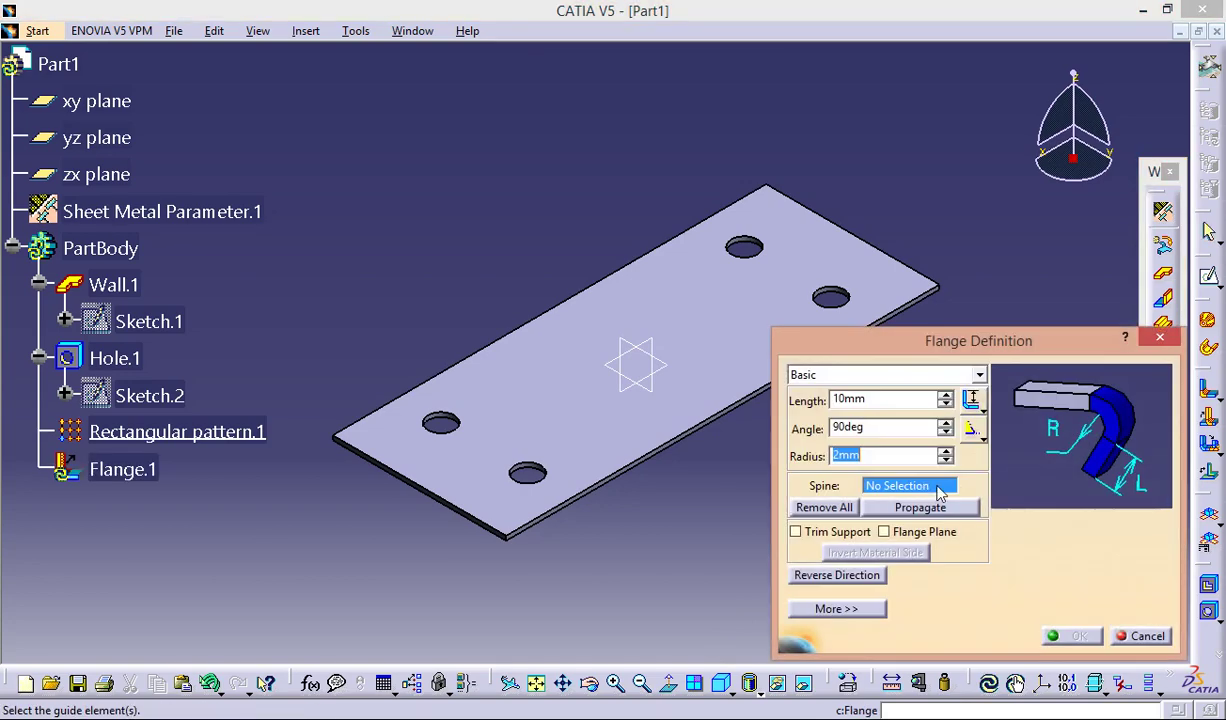
click(487, 528)
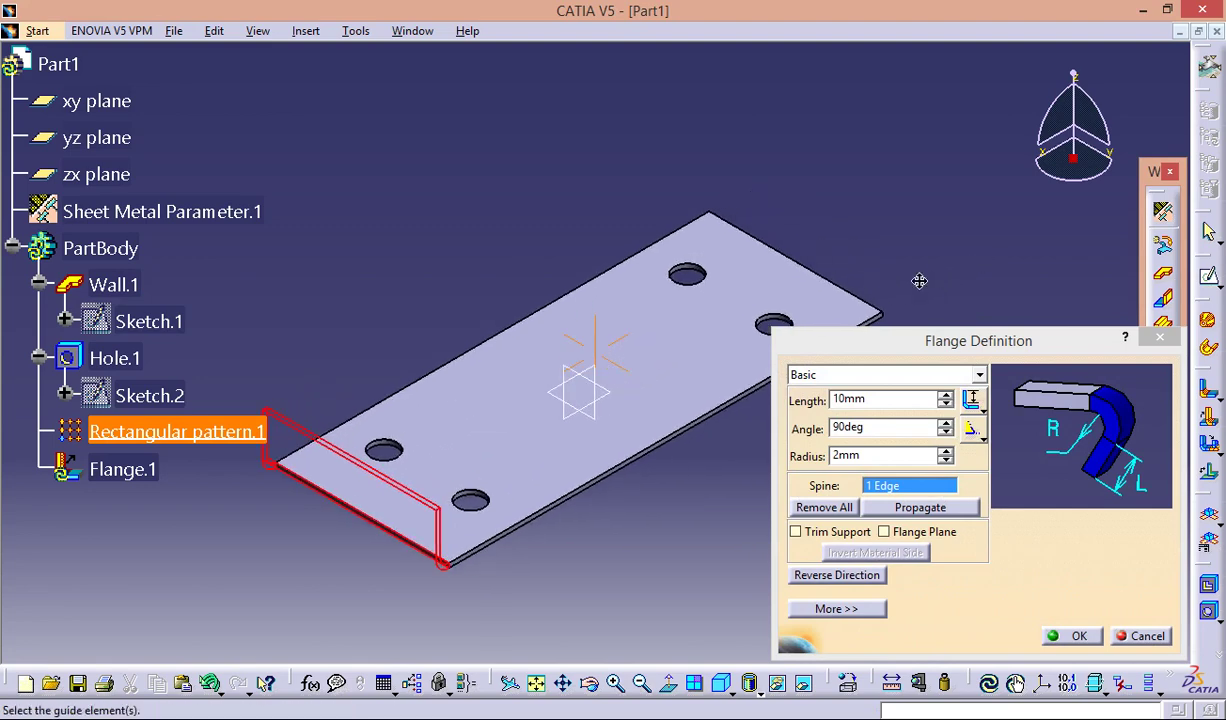
middle_drag(986, 260, 680, 320)
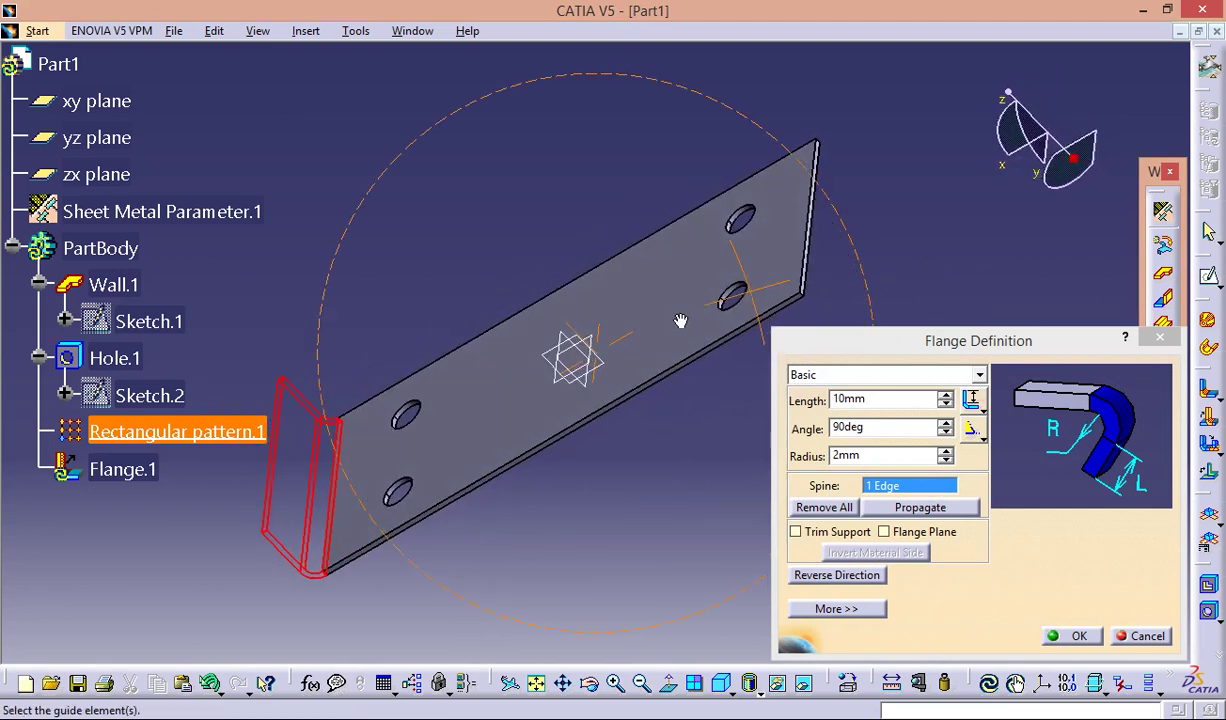
click(815, 262)
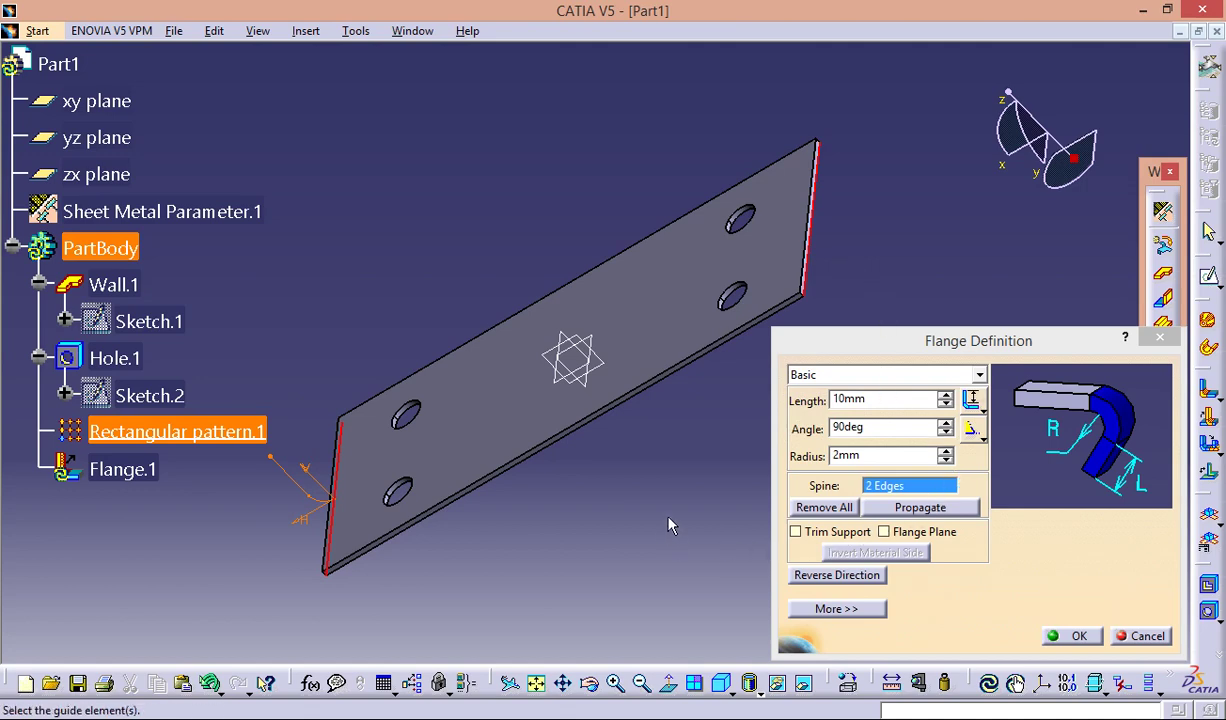
middle_drag(669, 525, 800, 476)
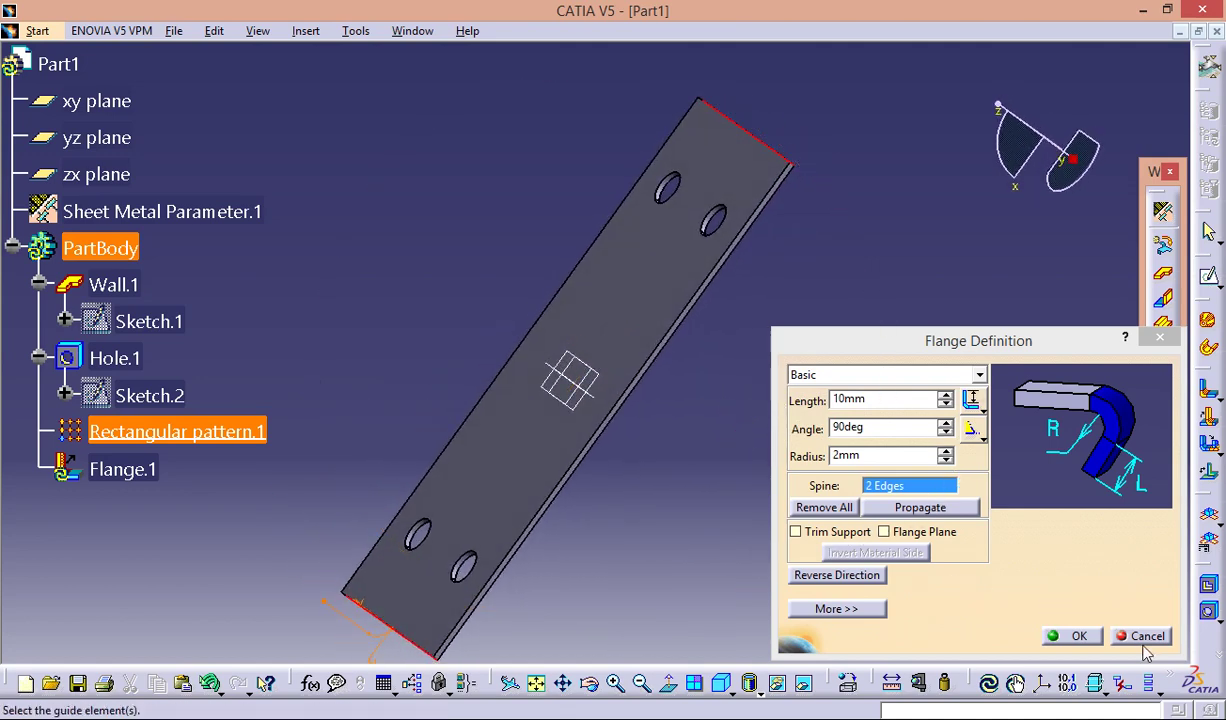
click(1142, 636)
mouse_move(632, 565)
middle_down()
mouse_move(555, 531)
mouse_move(775, 326)
middle_up()
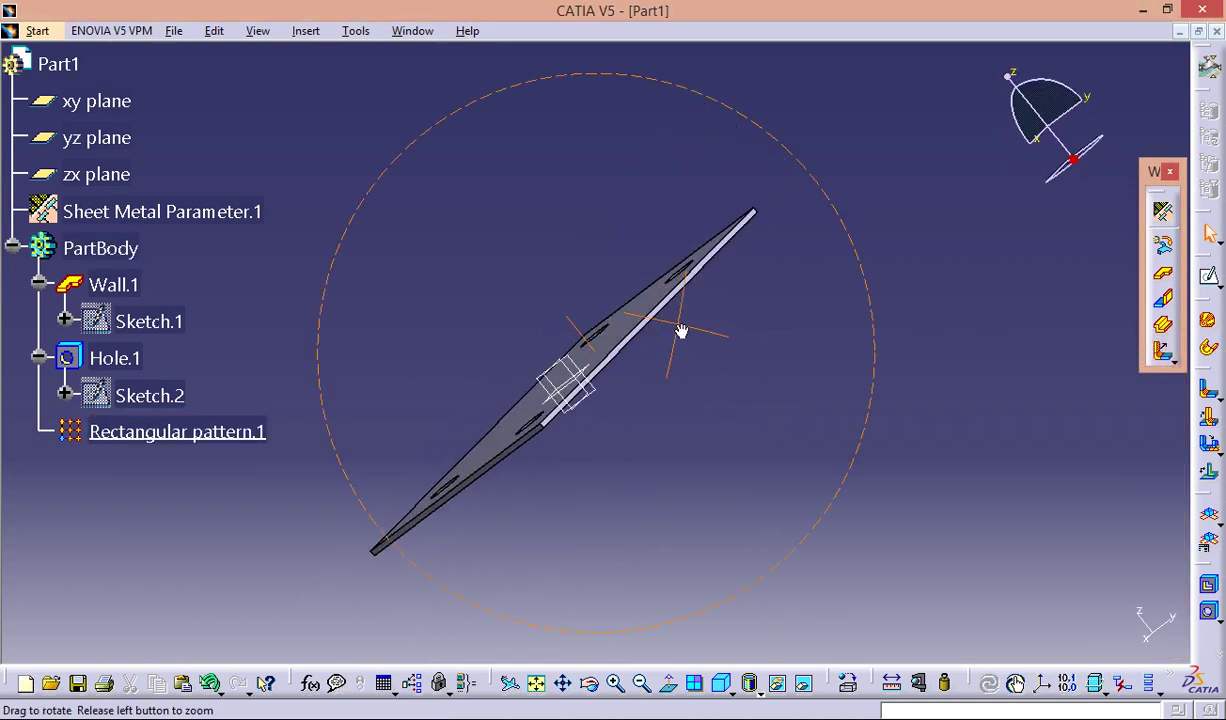
Start a Basic flange on the lower-left short edge with a 50mm length.
click(716, 686)
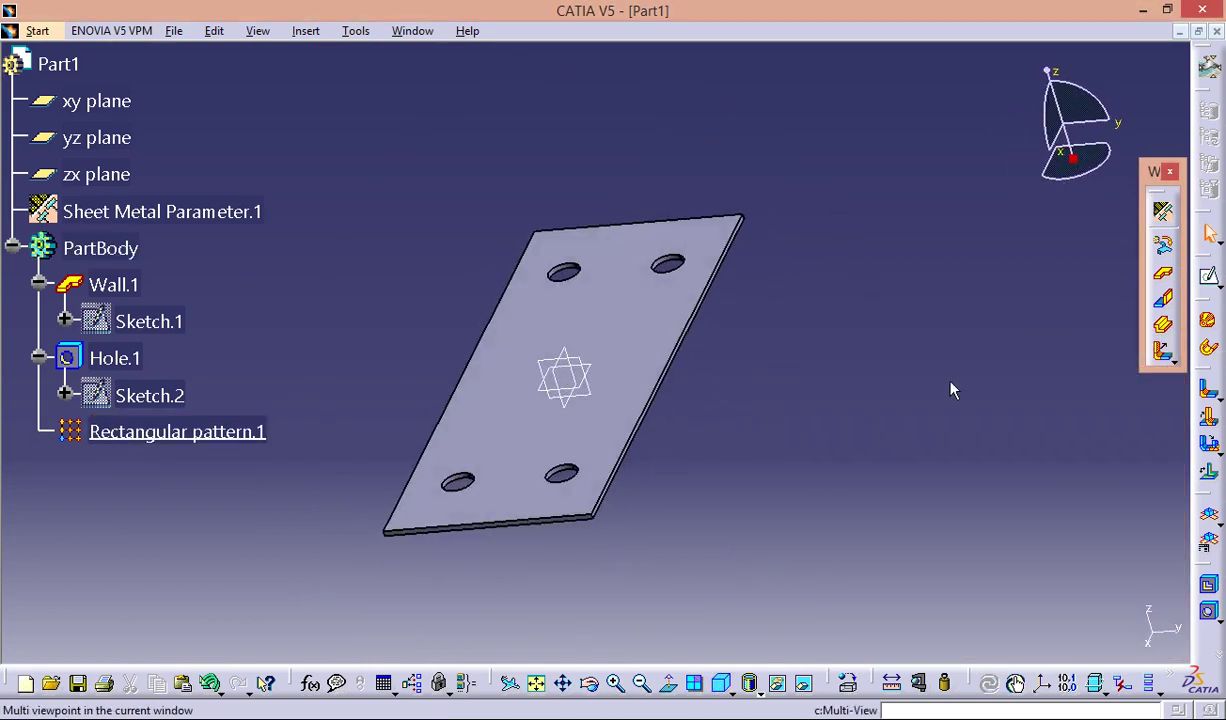
click(1163, 298)
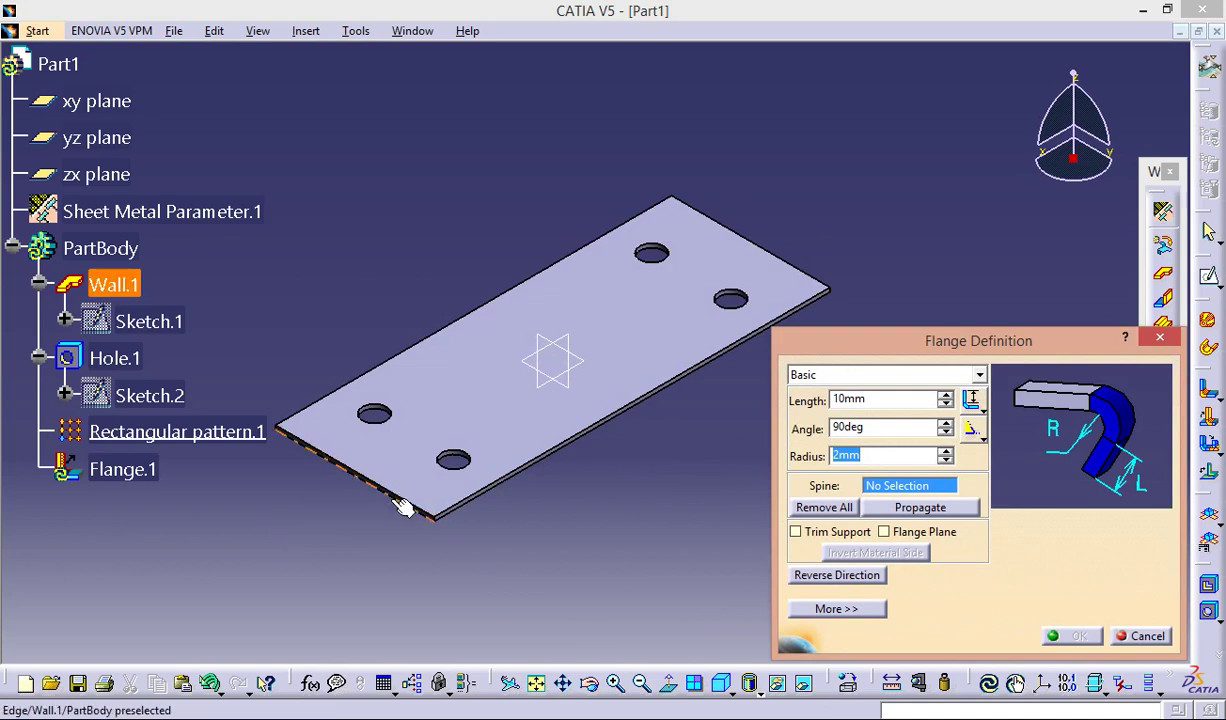
click(403, 507)
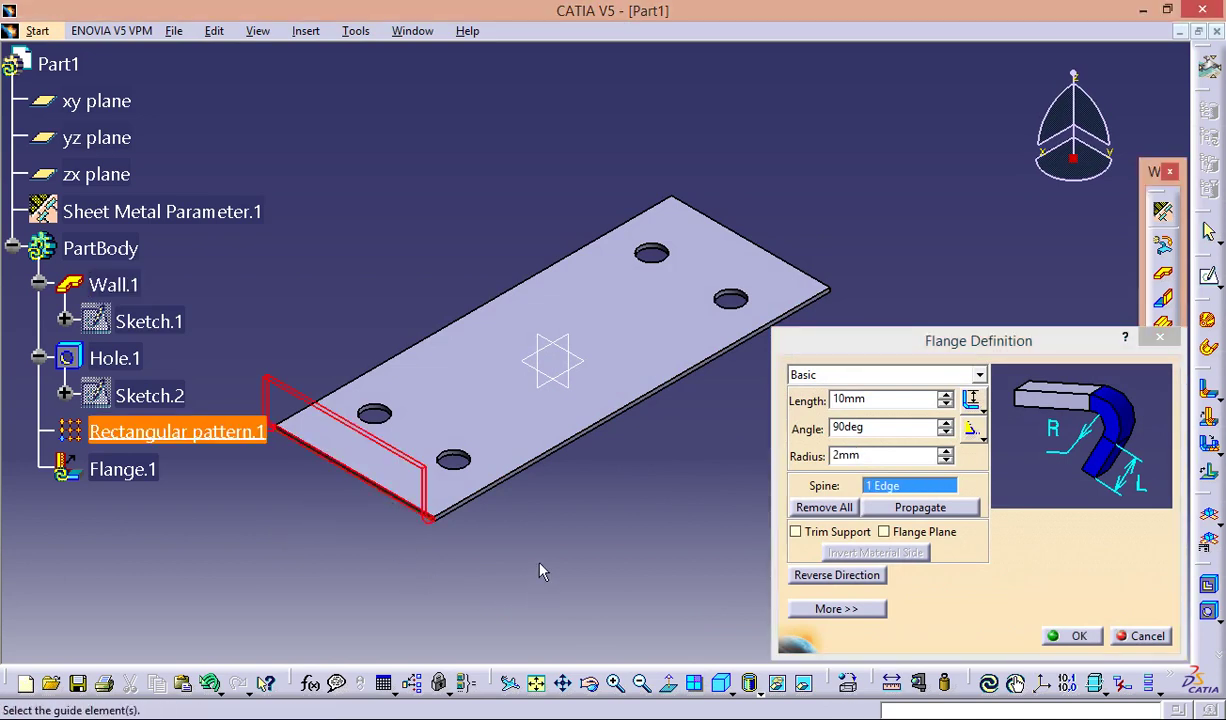
click(864, 400)
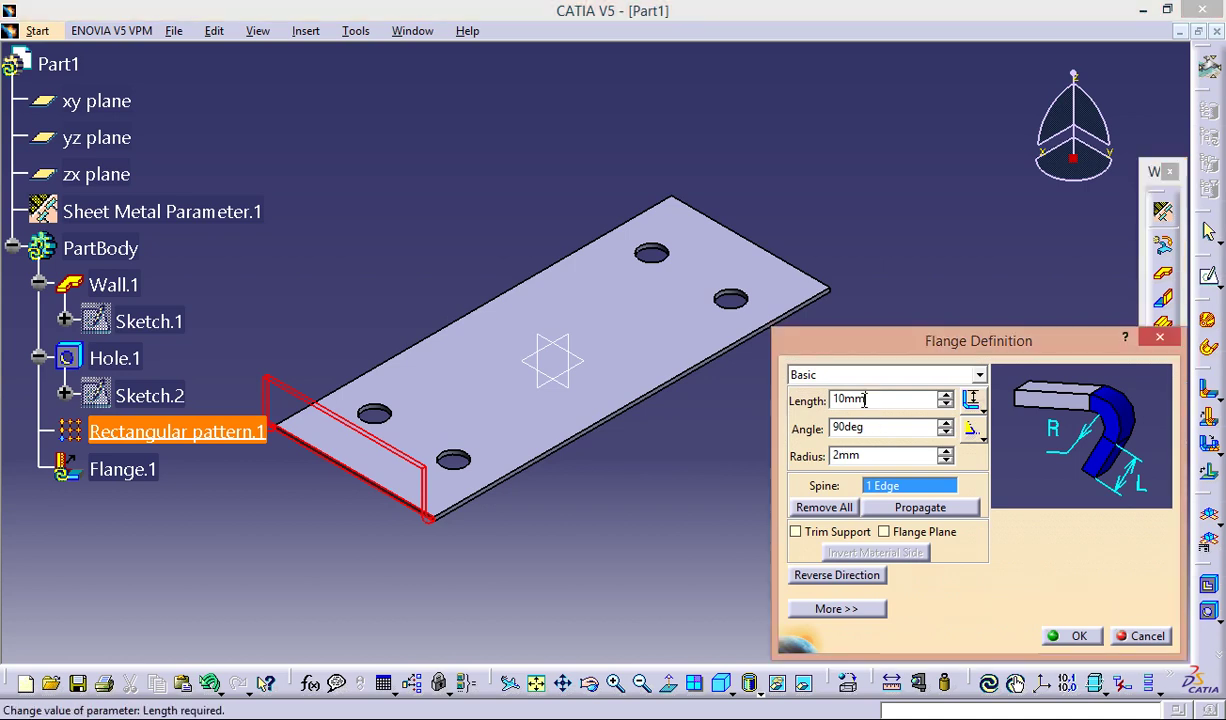
double_click(864, 400)
text(50)
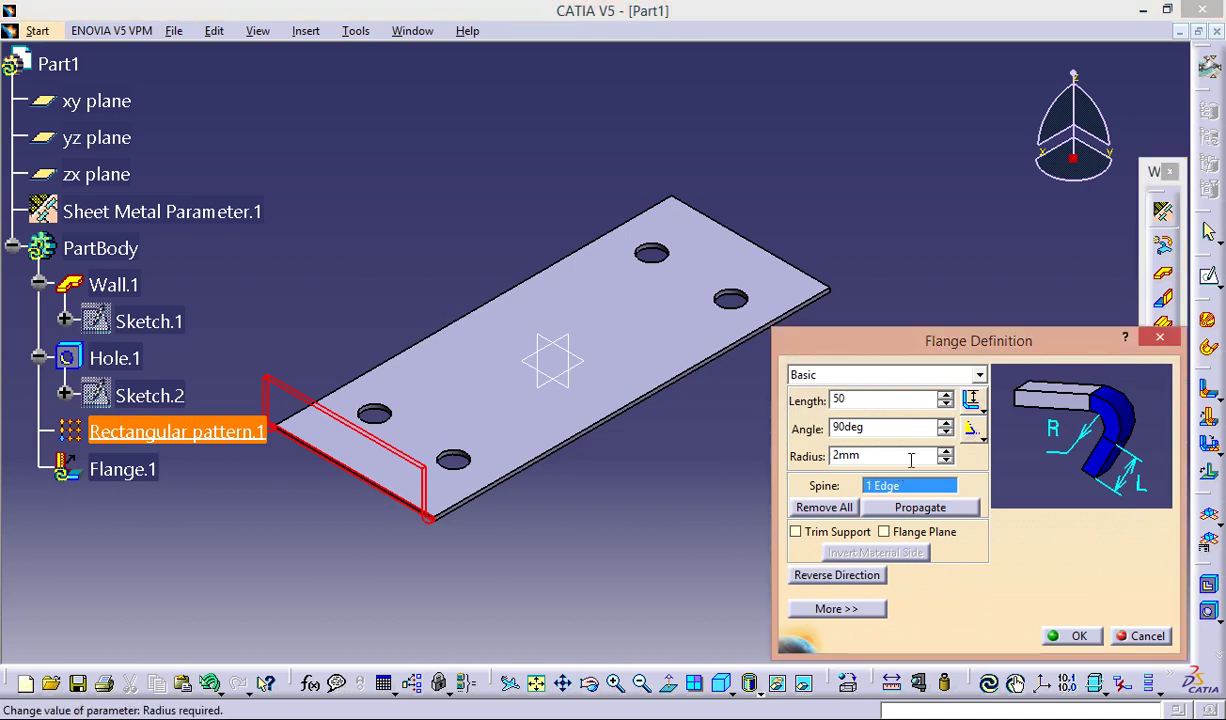
click(875, 378)
click(873, 374)
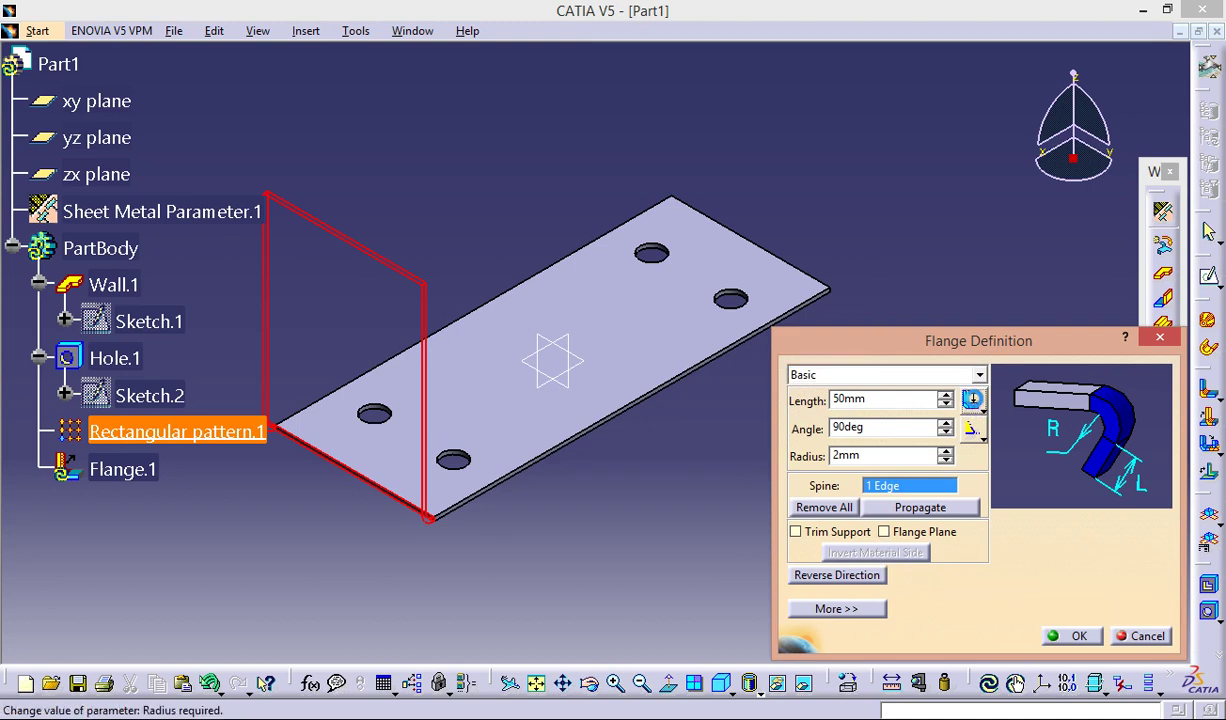
Set the flange length type to Outer Length and enable Trim Support.
click(972, 400)
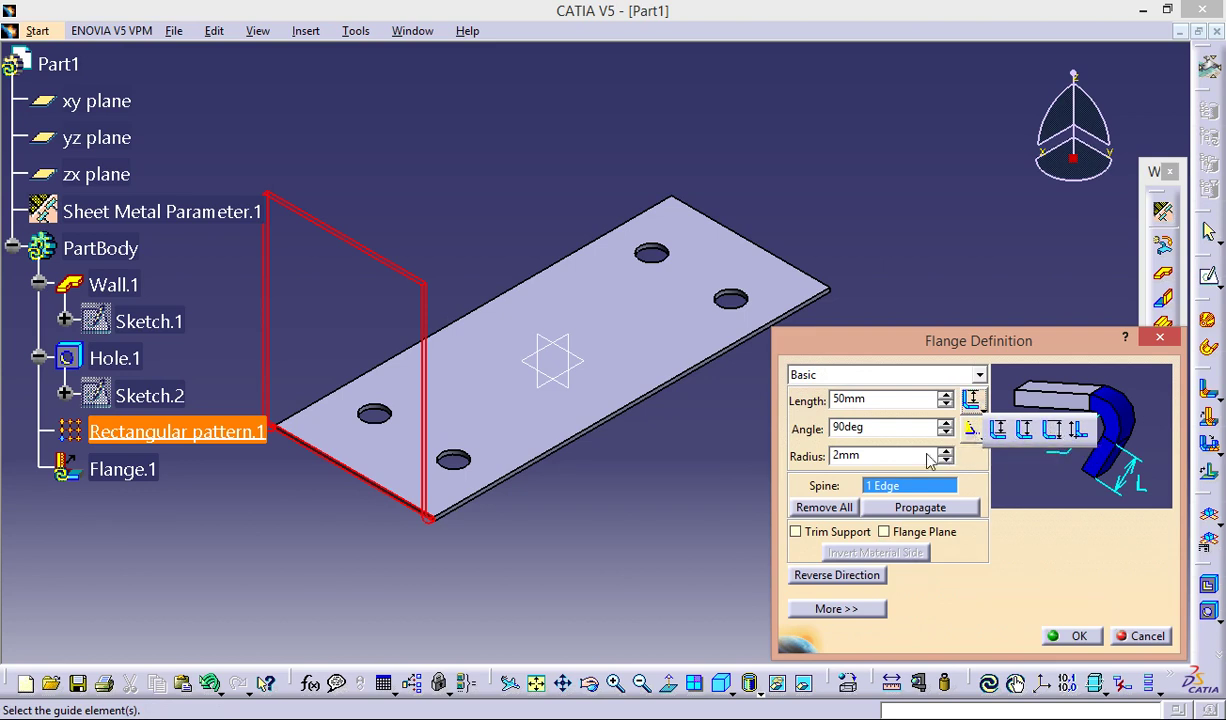
click(977, 374)
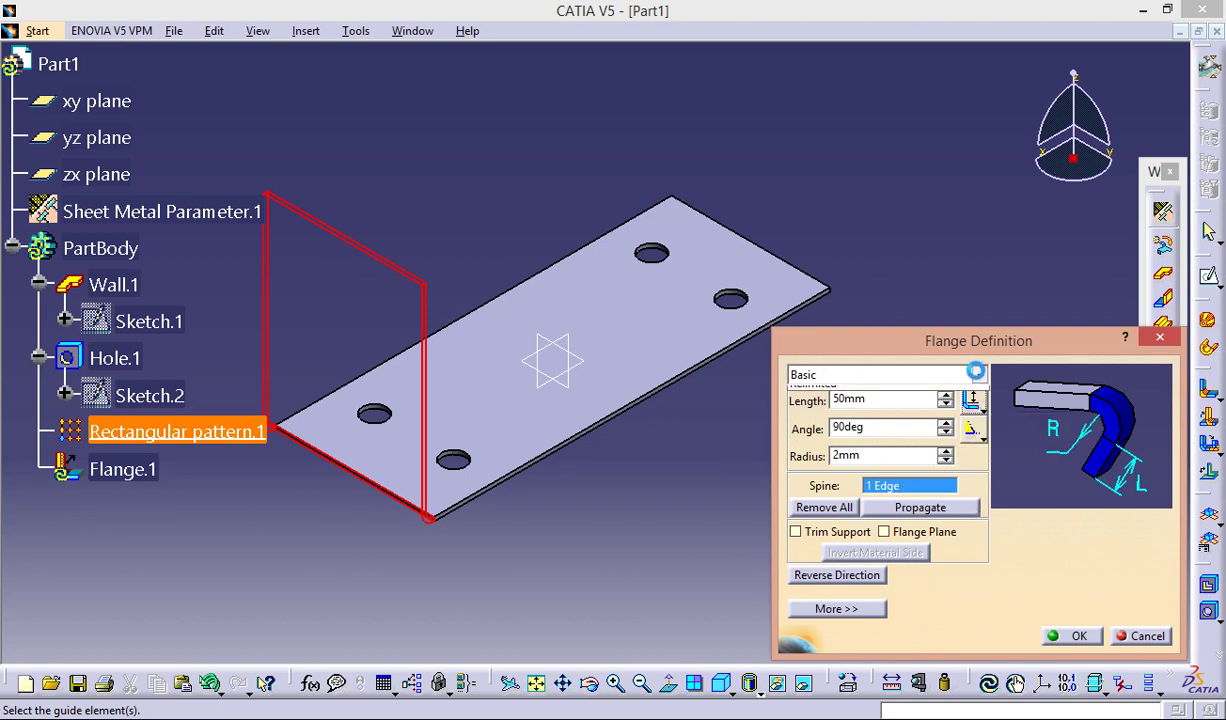
click(940, 385)
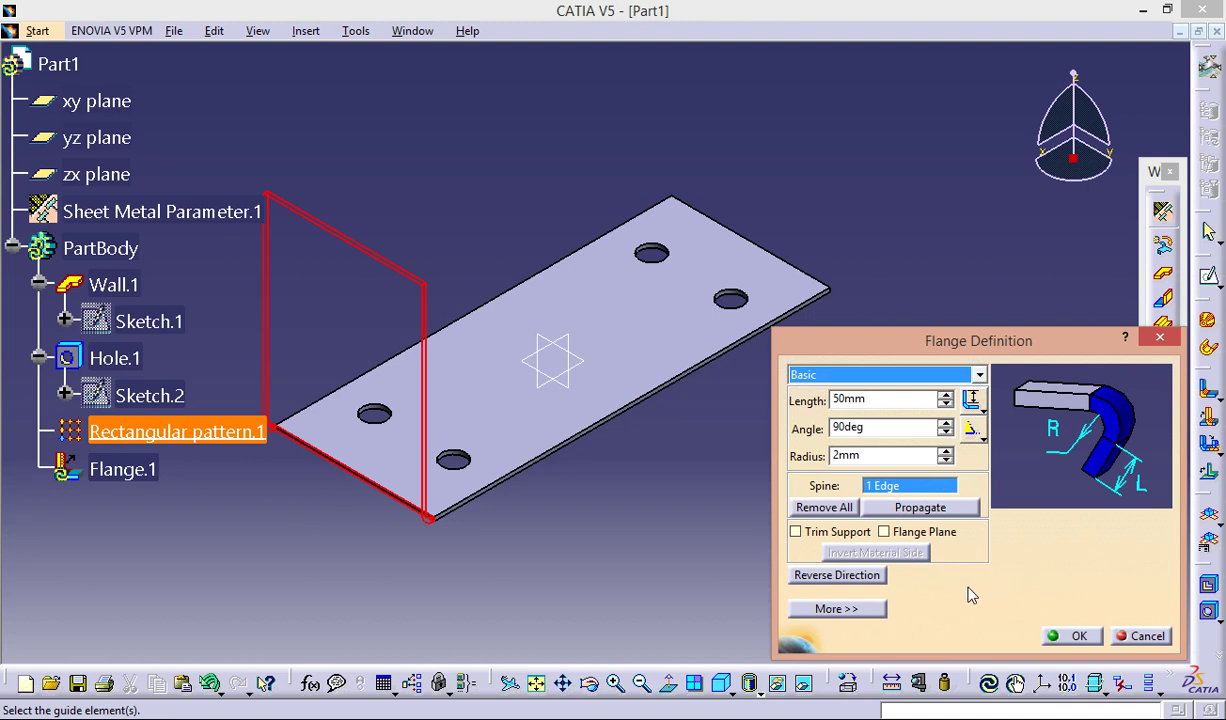
click(983, 397)
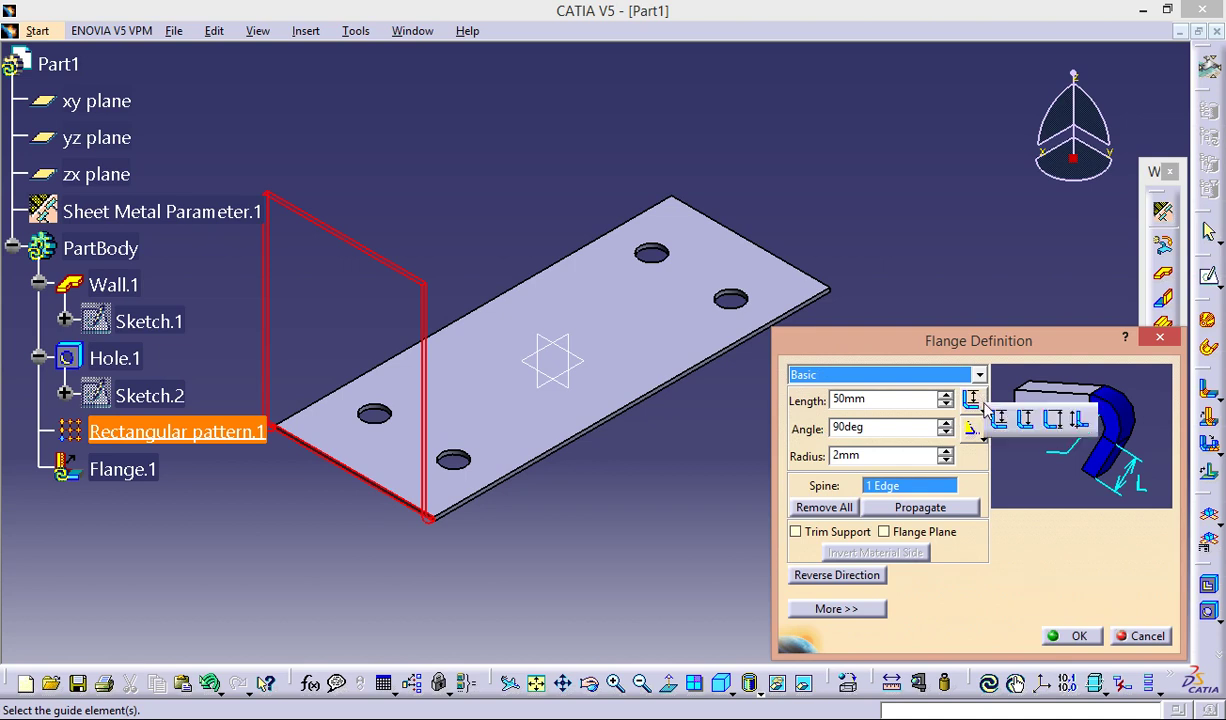
click(1046, 428)
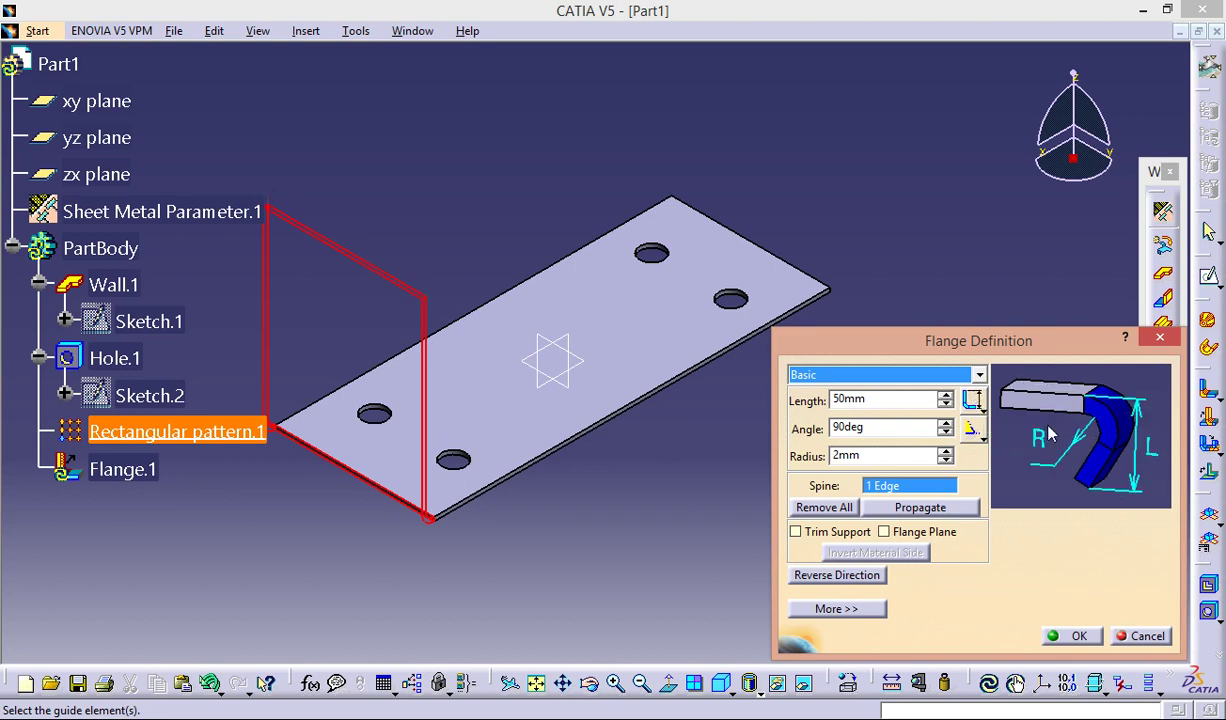
click(974, 400)
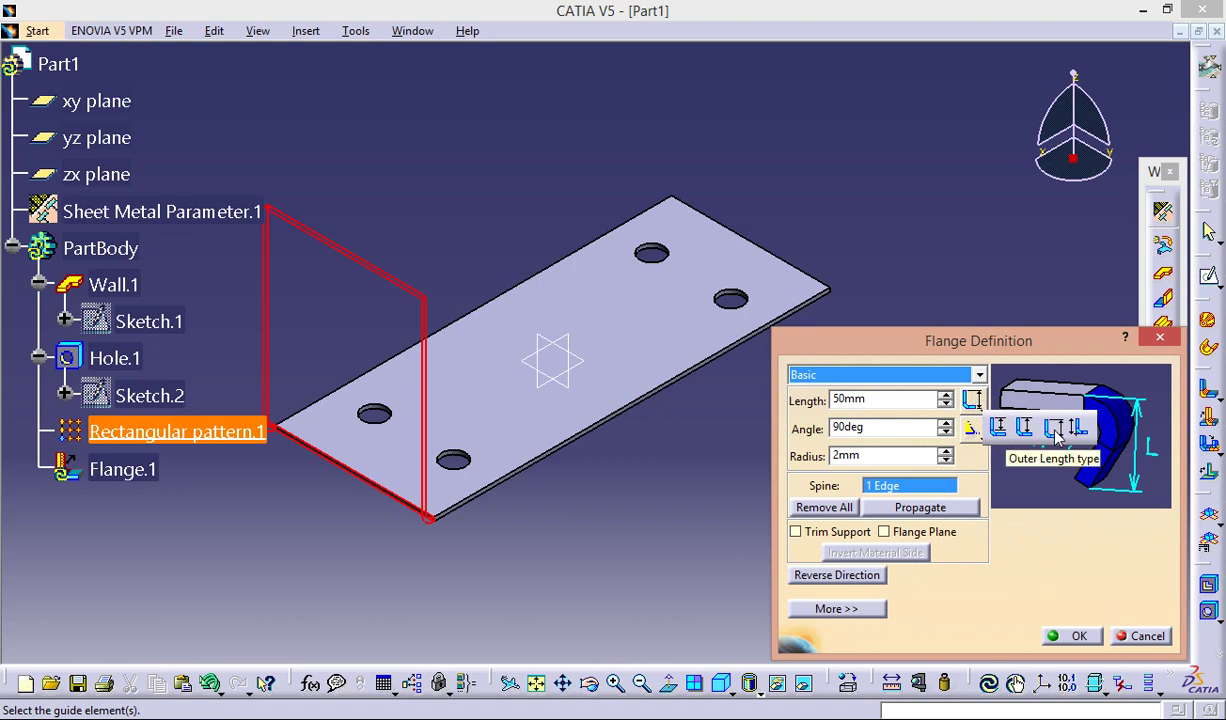
click(1055, 430)
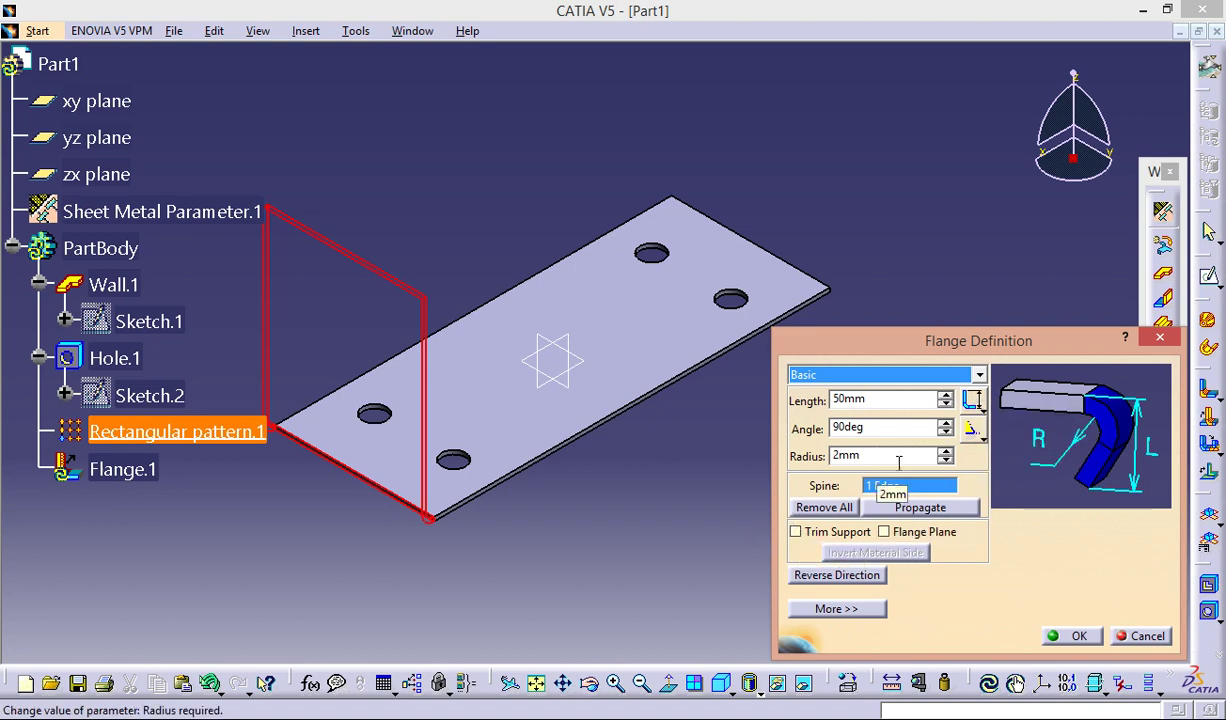
click(796, 532)
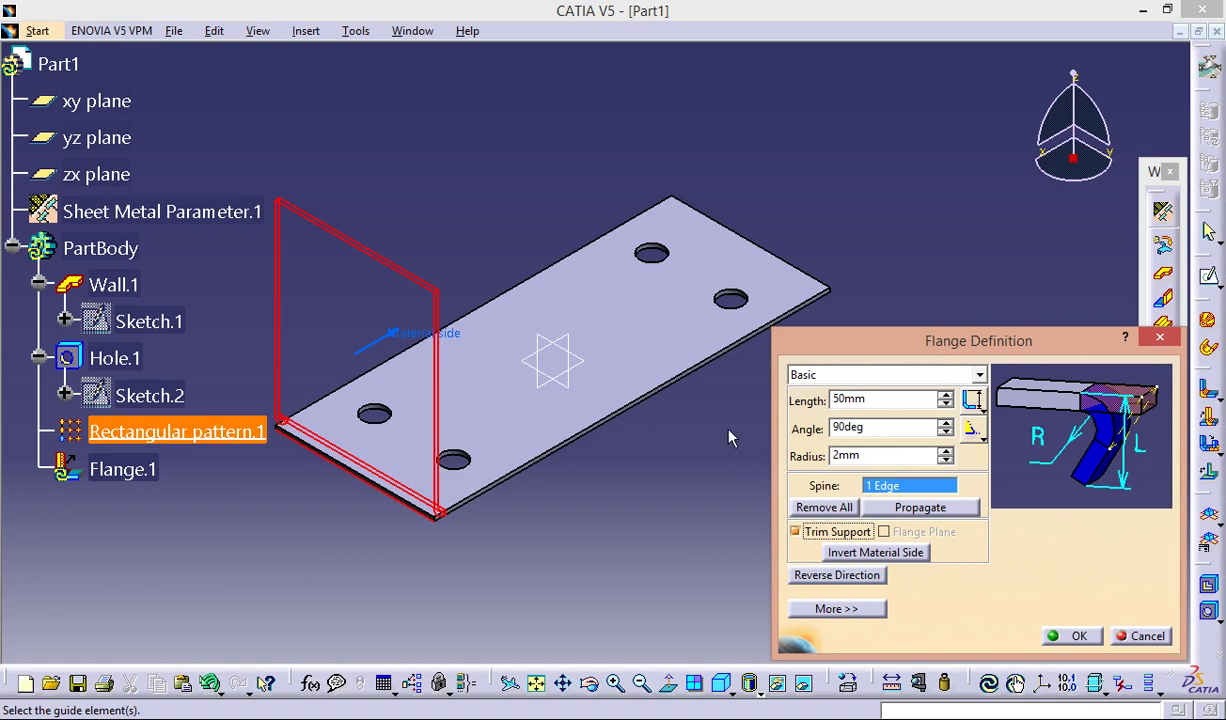
mouse_move(722, 435)
middle_down()
mouse_move(717, 468)
mouse_move(521, 502)
middle_up()
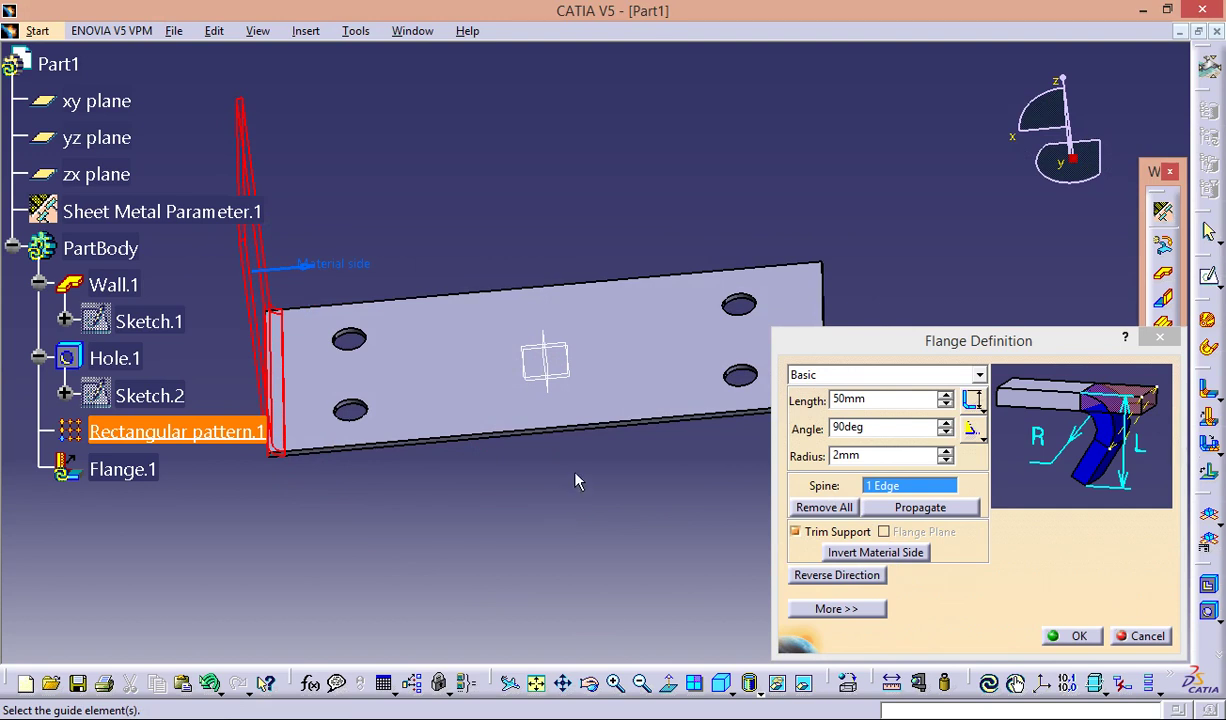
Confirm the first flange and pick the opposite base edge for a second flange.
click(1072, 636)
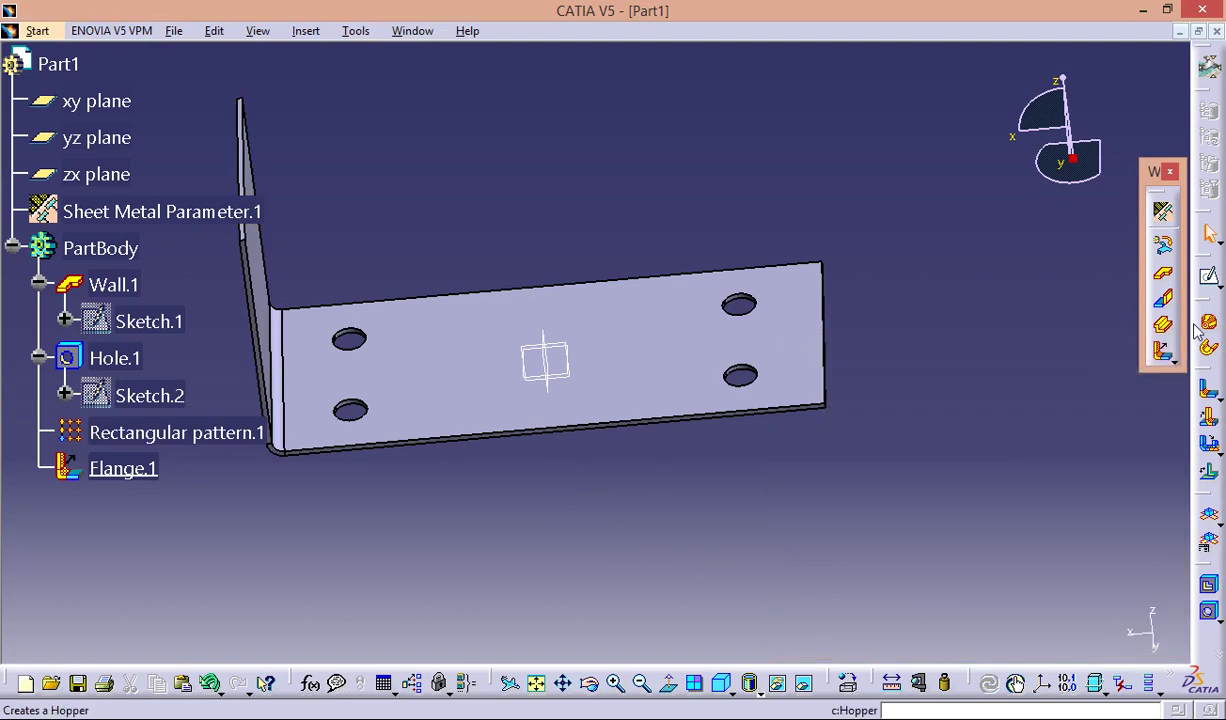
click(1163, 350)
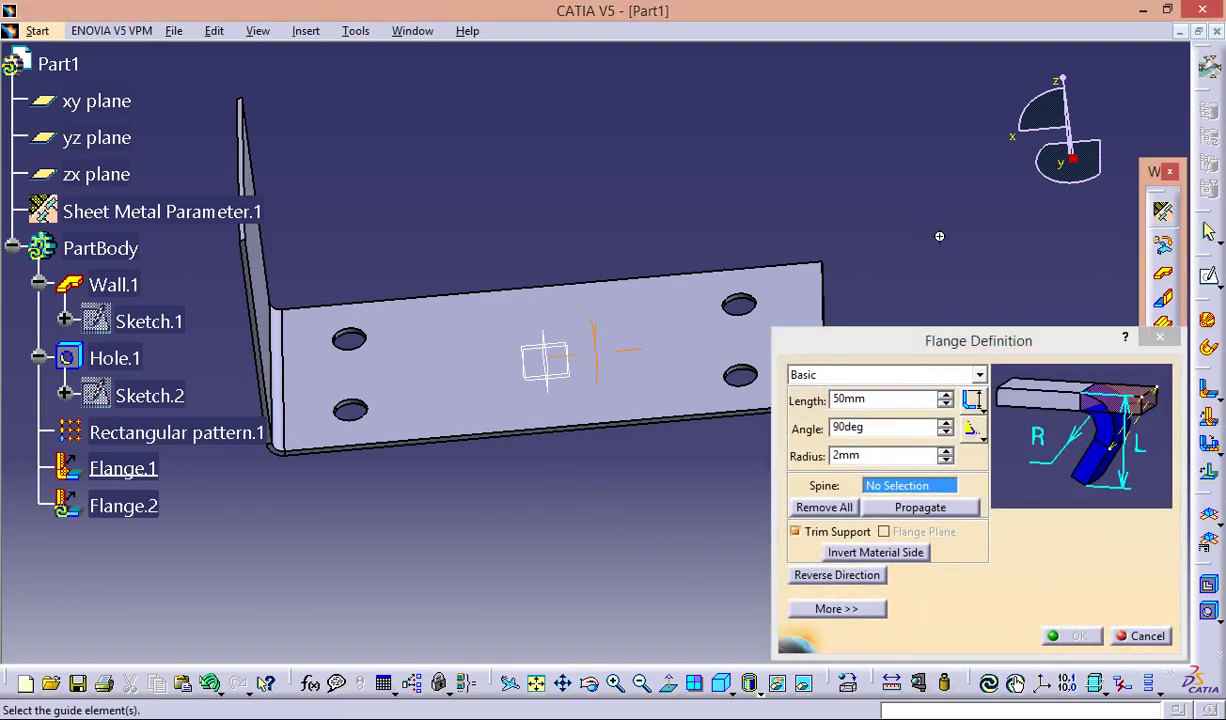
middle_drag(920, 215, 779, 233)
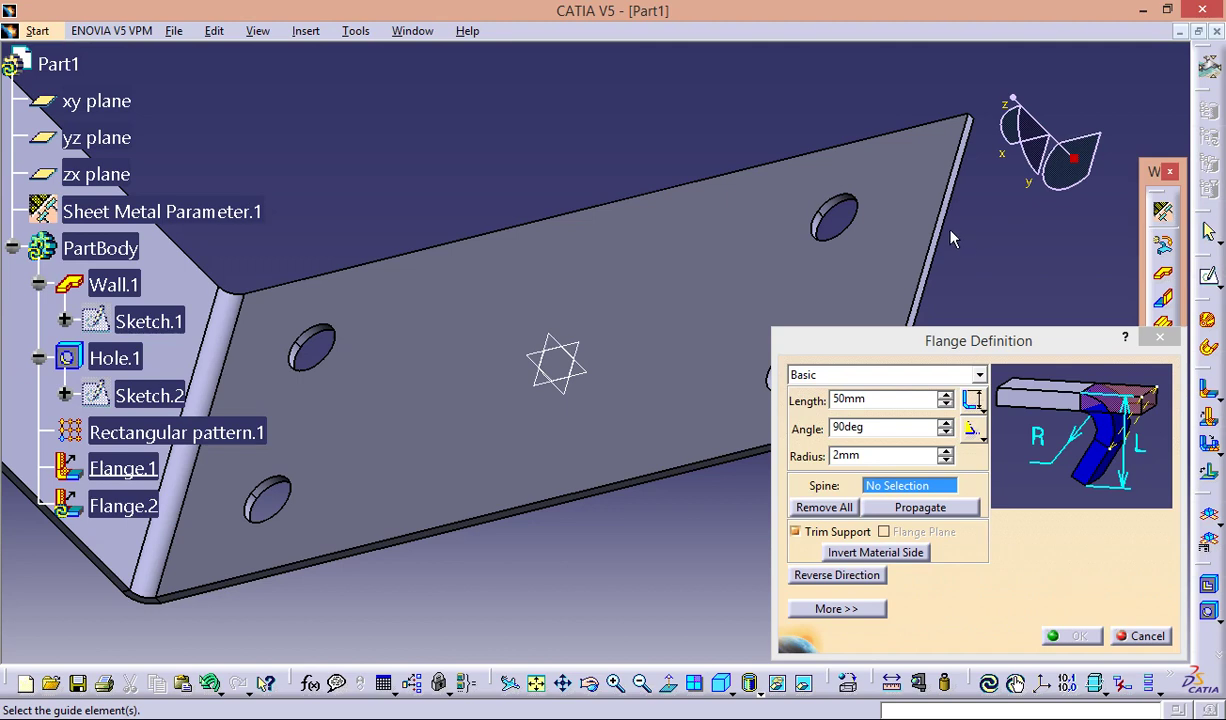
click(945, 228)
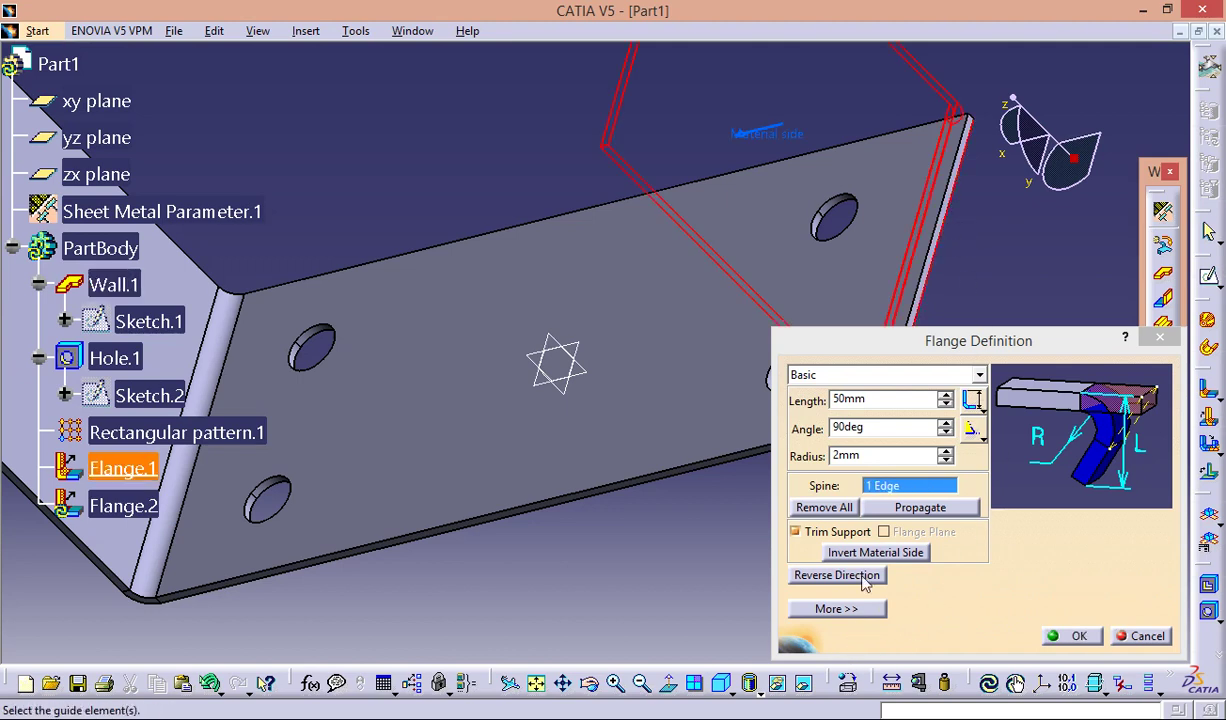
Keep 50mm, 90° and 2mm radius, confirm Flange.2, and show the part in isometric view.
click(978, 401)
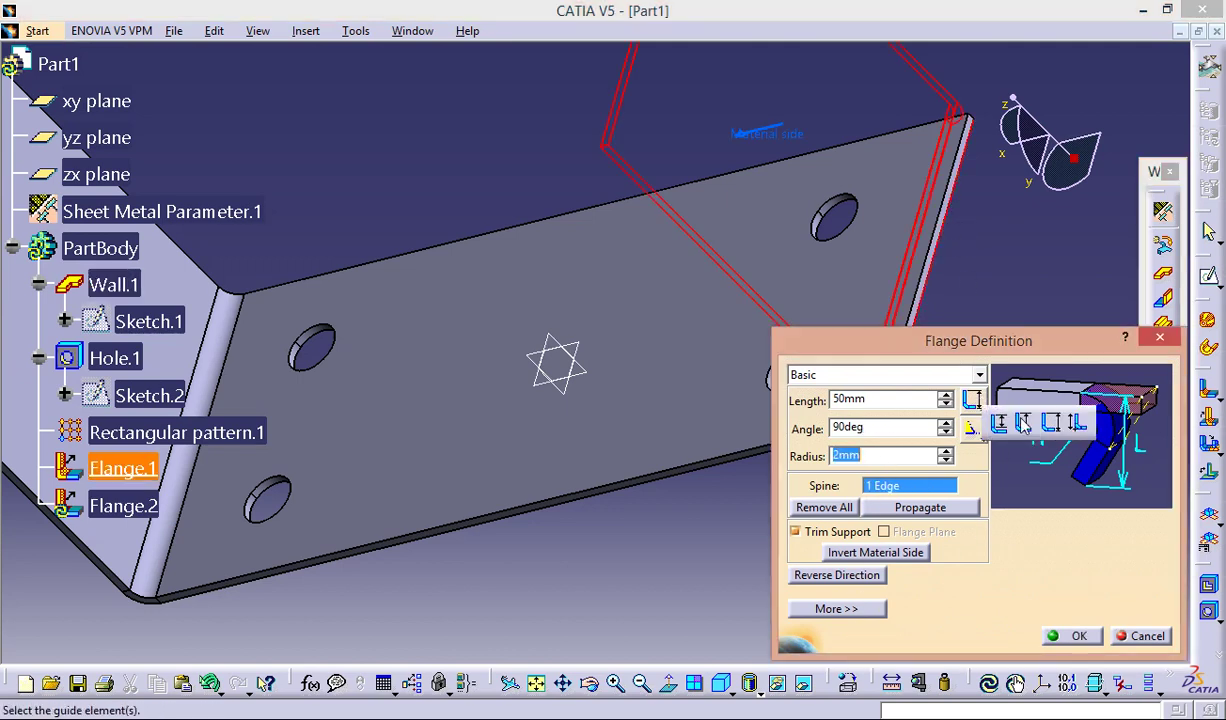
click(1070, 636)
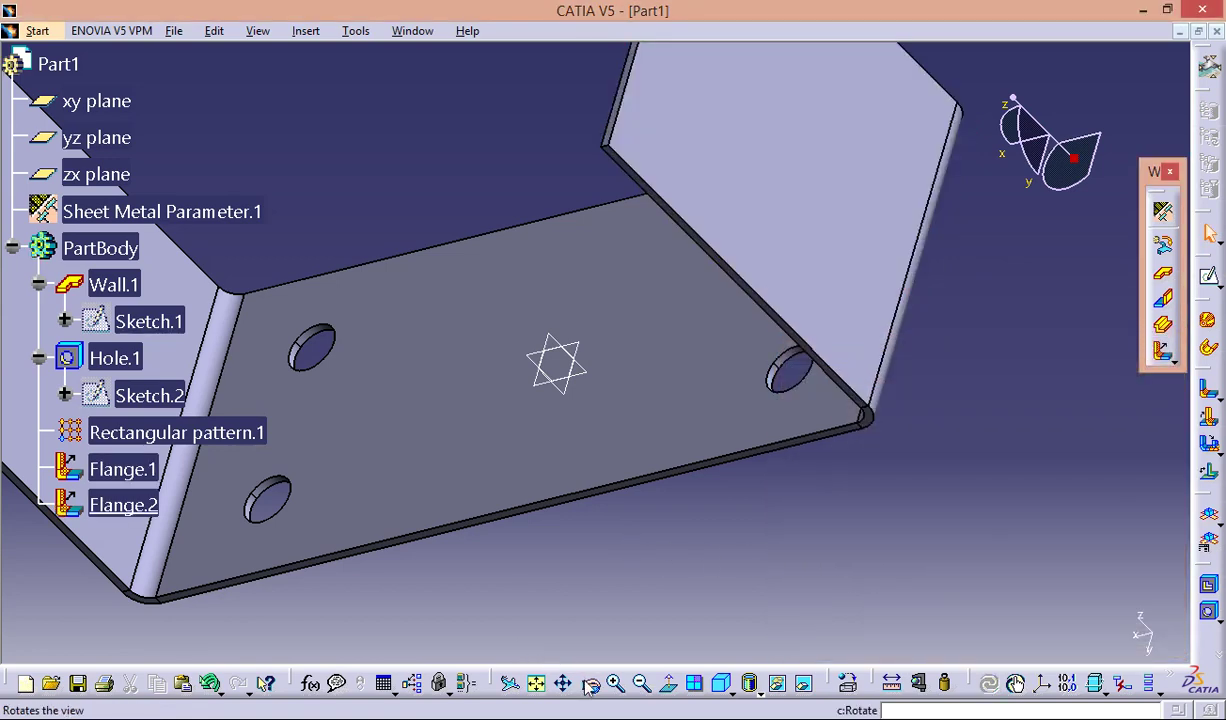
click(536, 683)
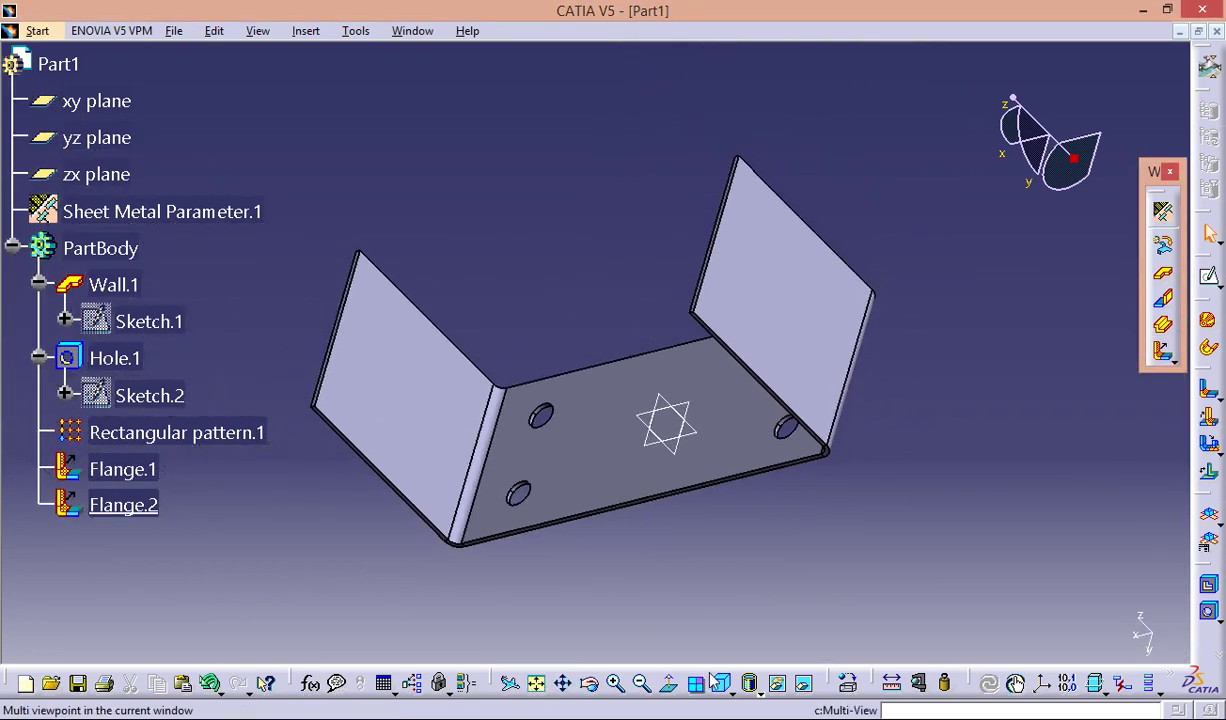
click(720, 683)
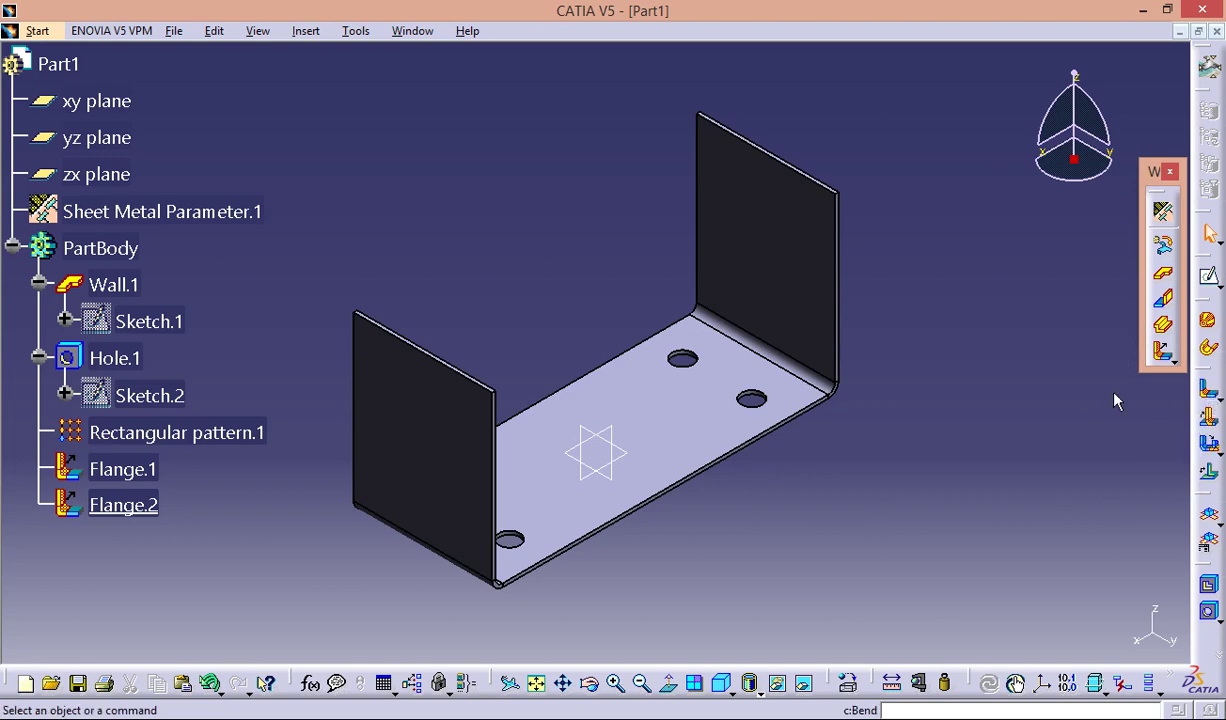
click(300, 30)
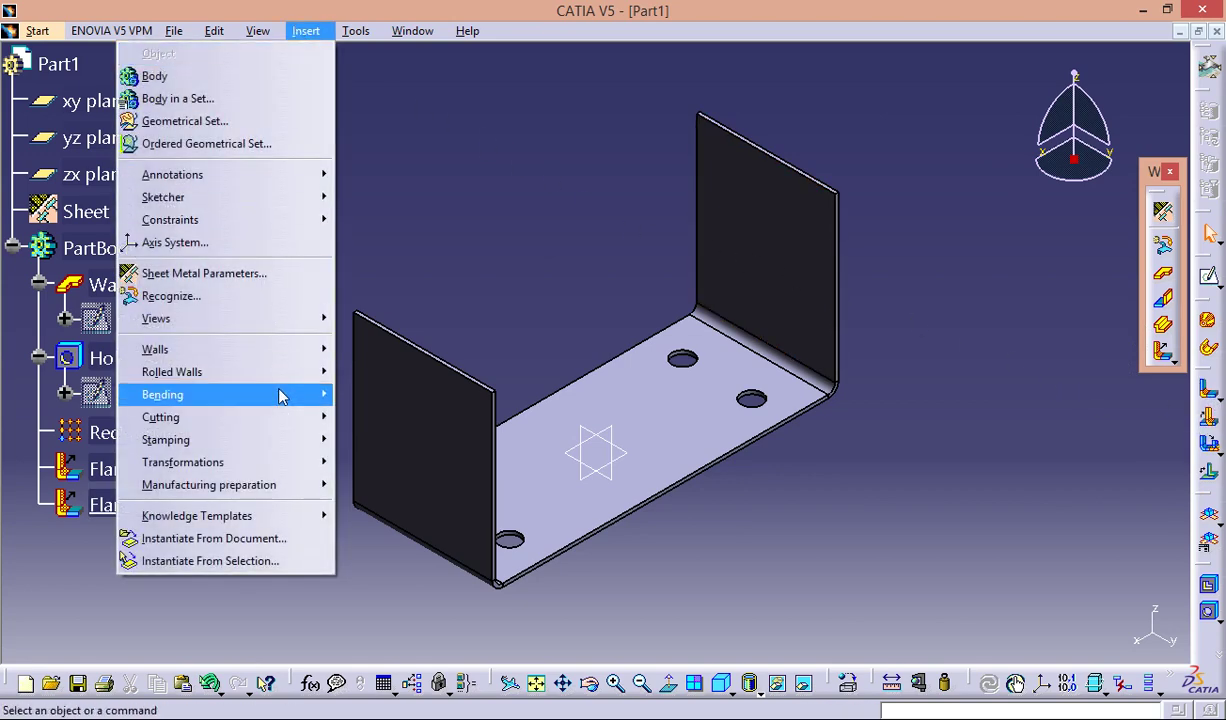
mouse_move(155, 349)
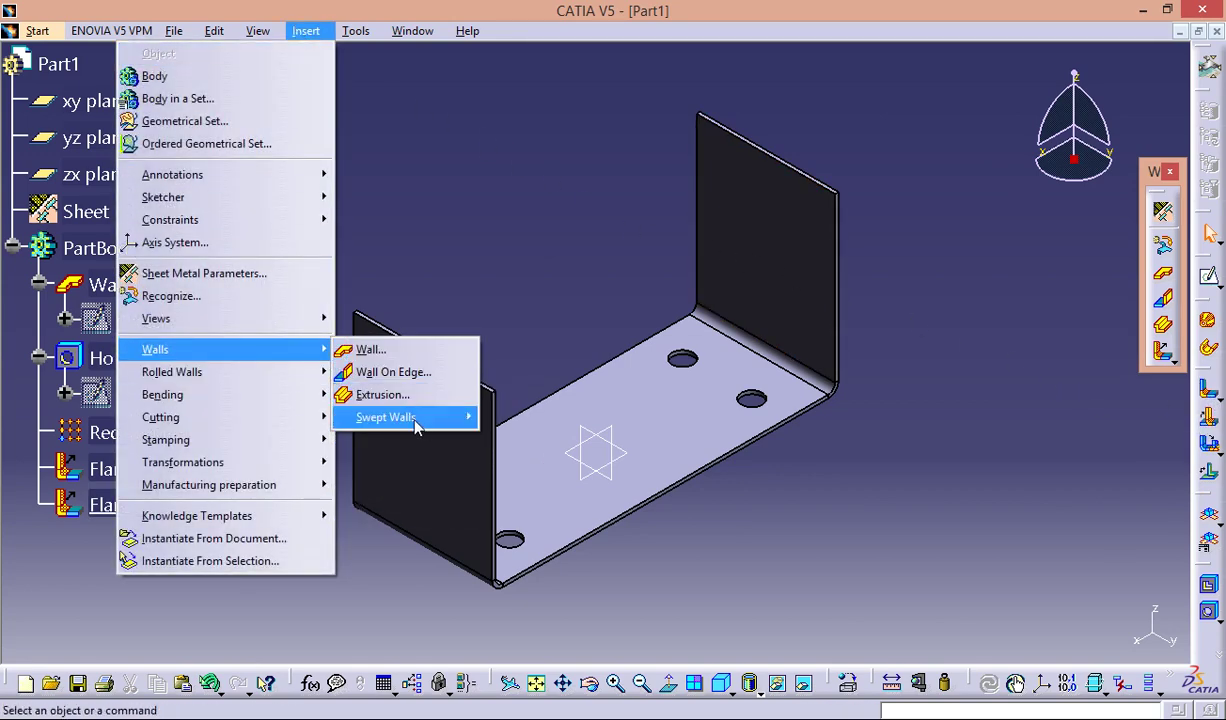
Add Hem.3 along Flange.2's top edge with 5mm length and 1mm radius.
mouse_move(386, 417)
click(262, 439)
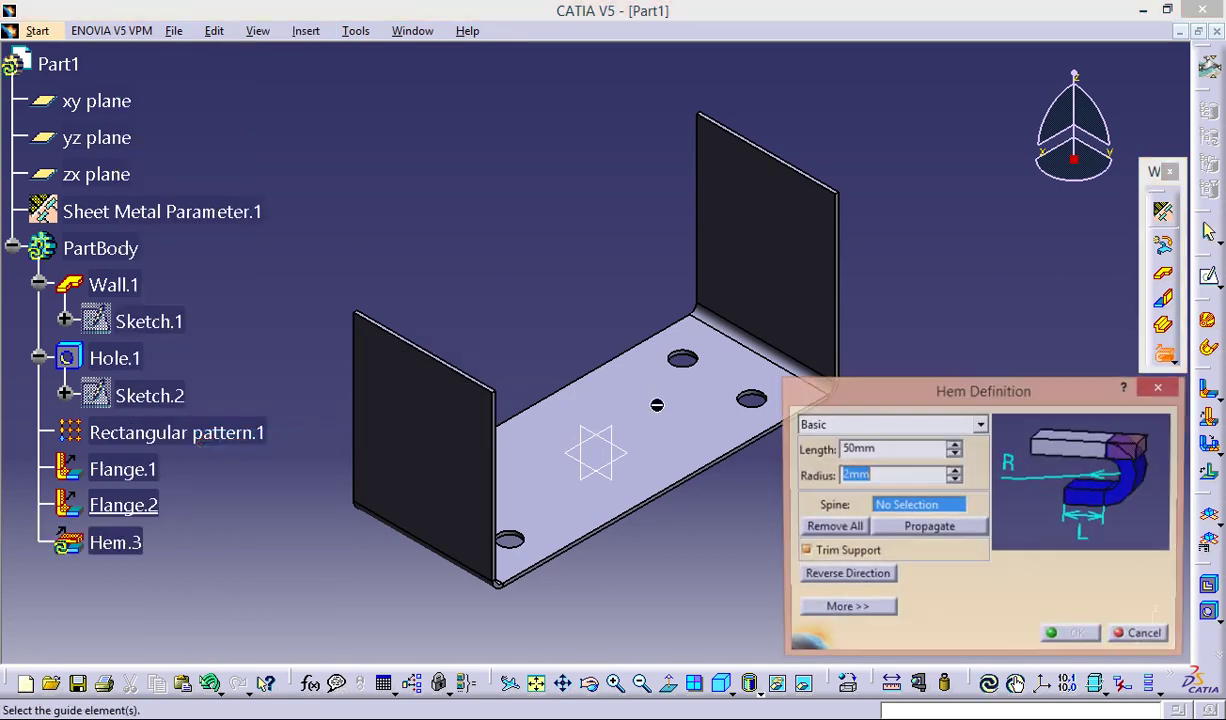
middle_drag(920, 276, 870, 242)
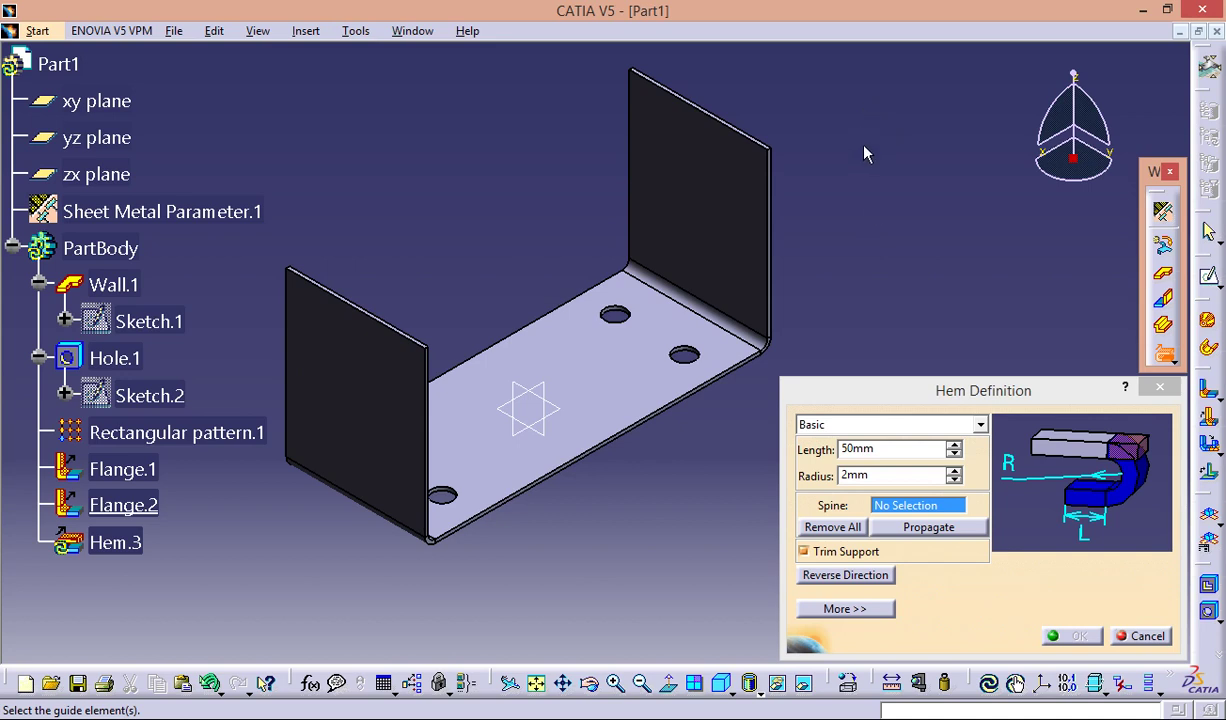
middle_drag(829, 219, 816, 225)
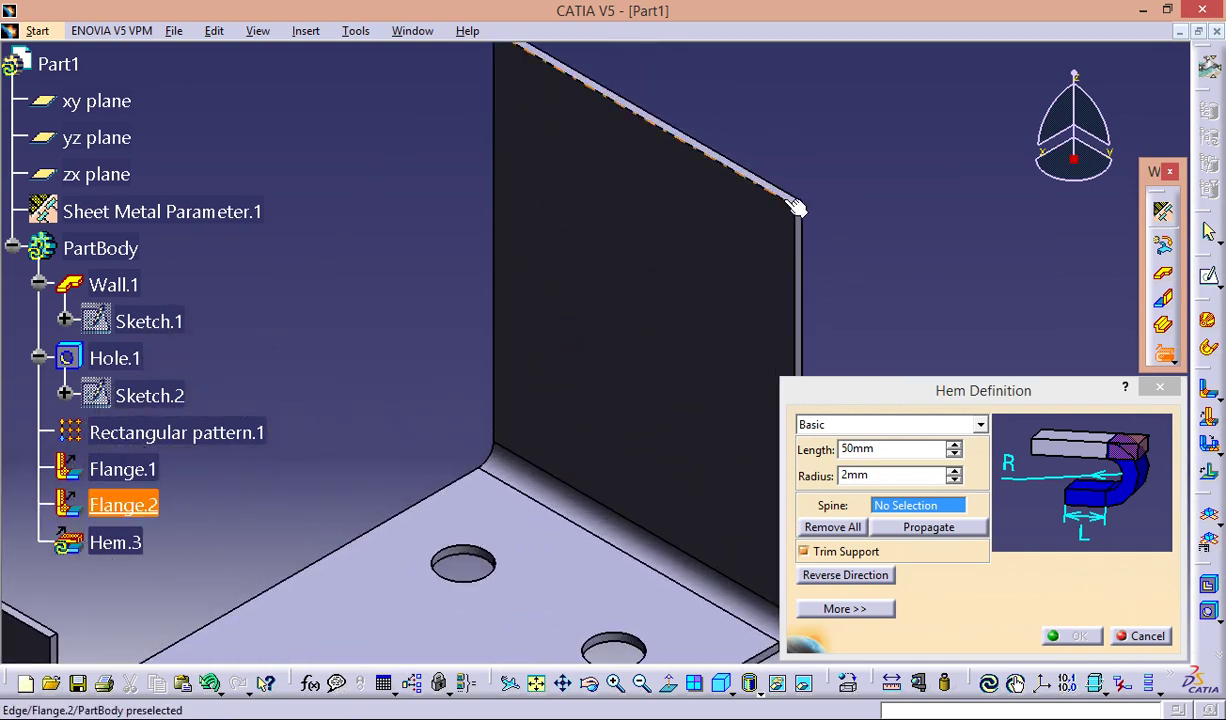
click(797, 203)
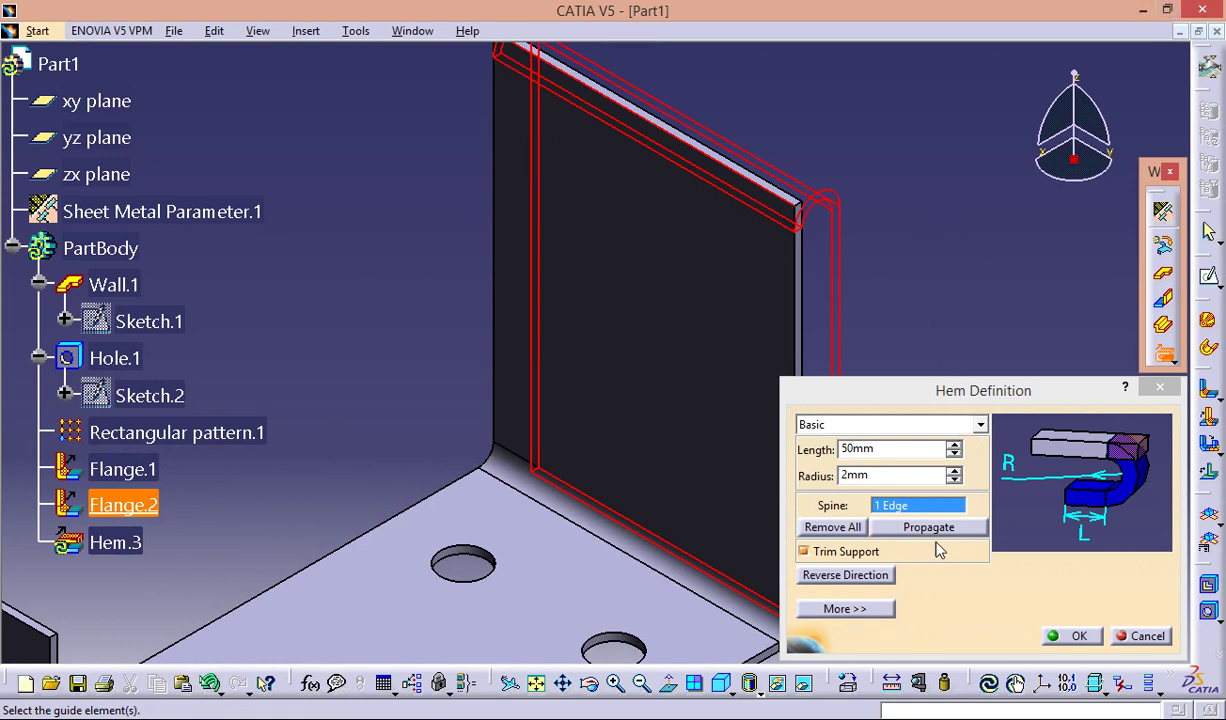
double_click(875, 450)
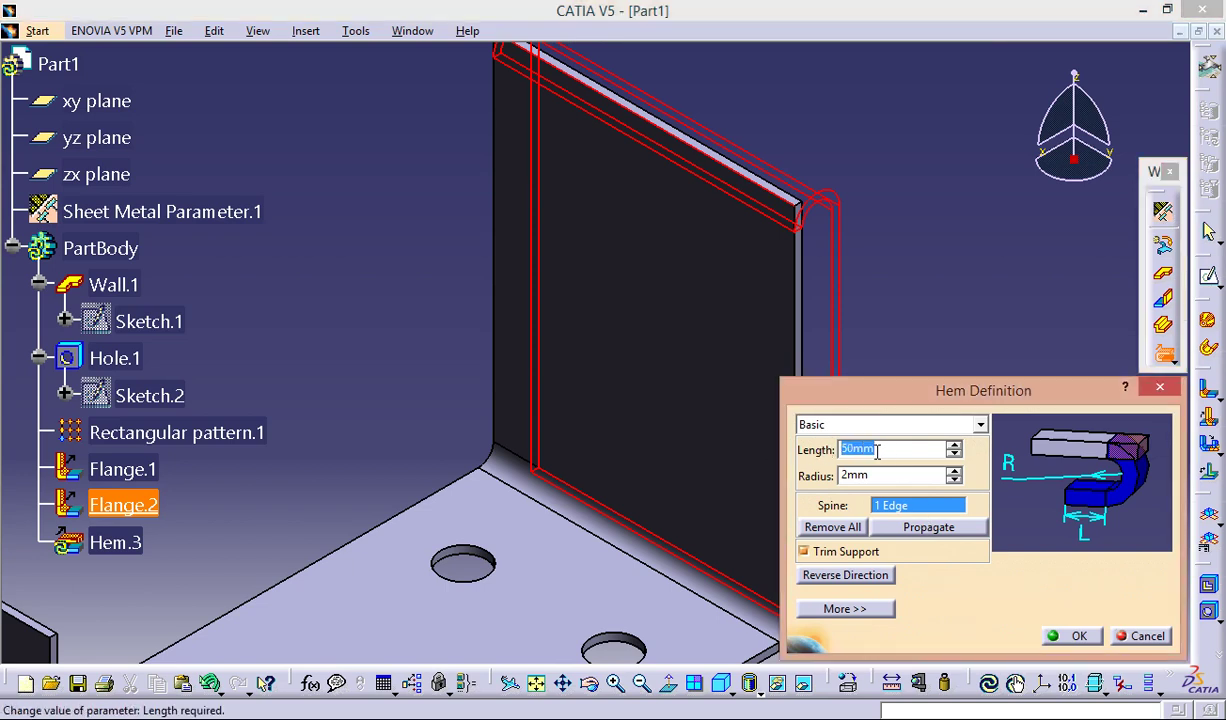
text(5)
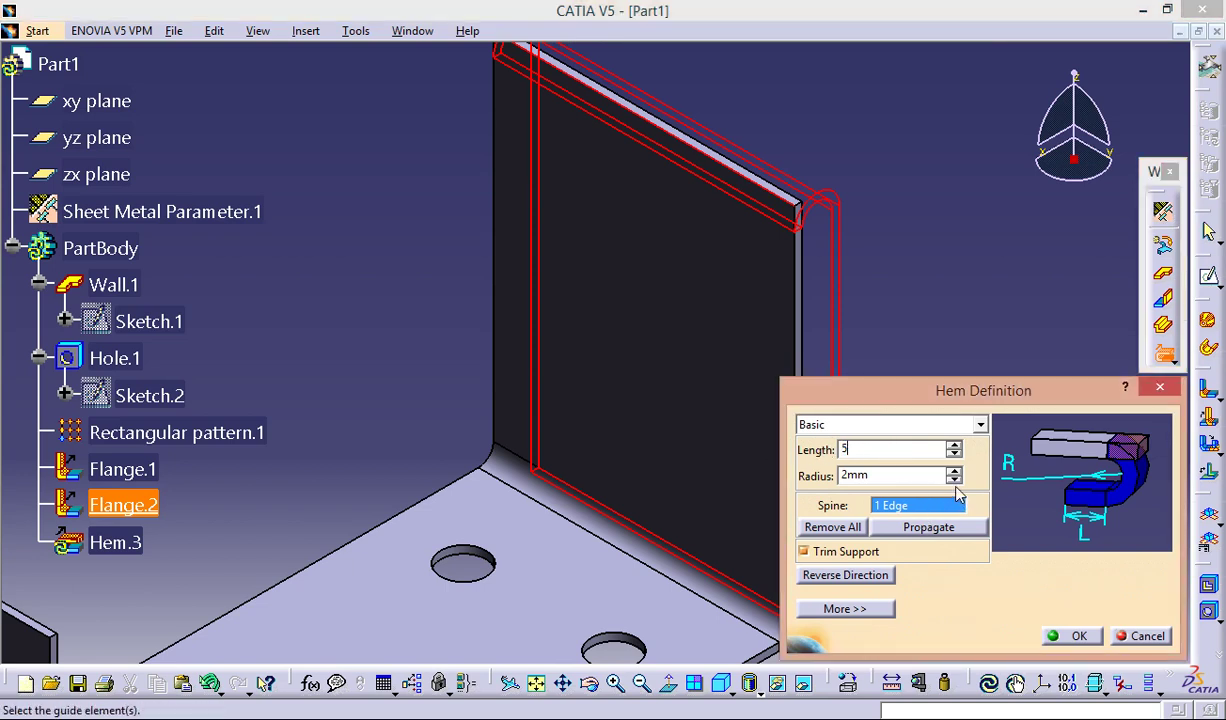
click(954, 481)
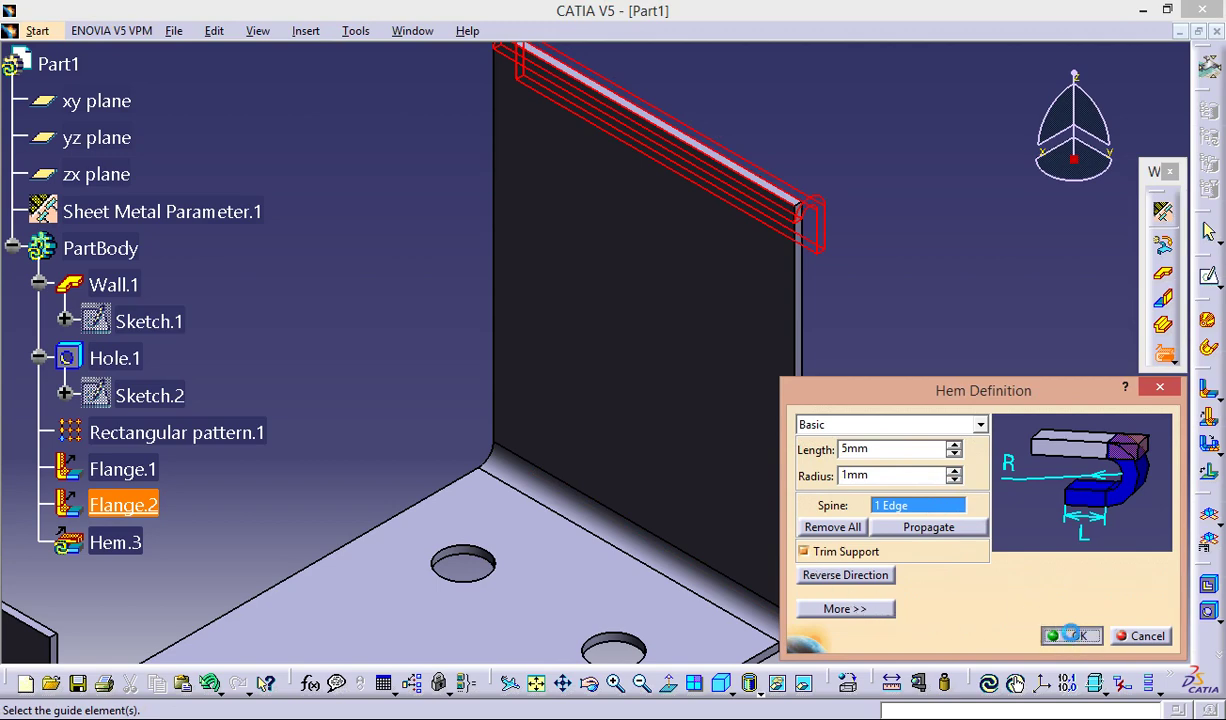
click(1075, 637)
mouse_move(533, 442)
middle_down()
mouse_move(793, 222)
mouse_move(646, 315)
mouse_move(802, 268)
middle_up()
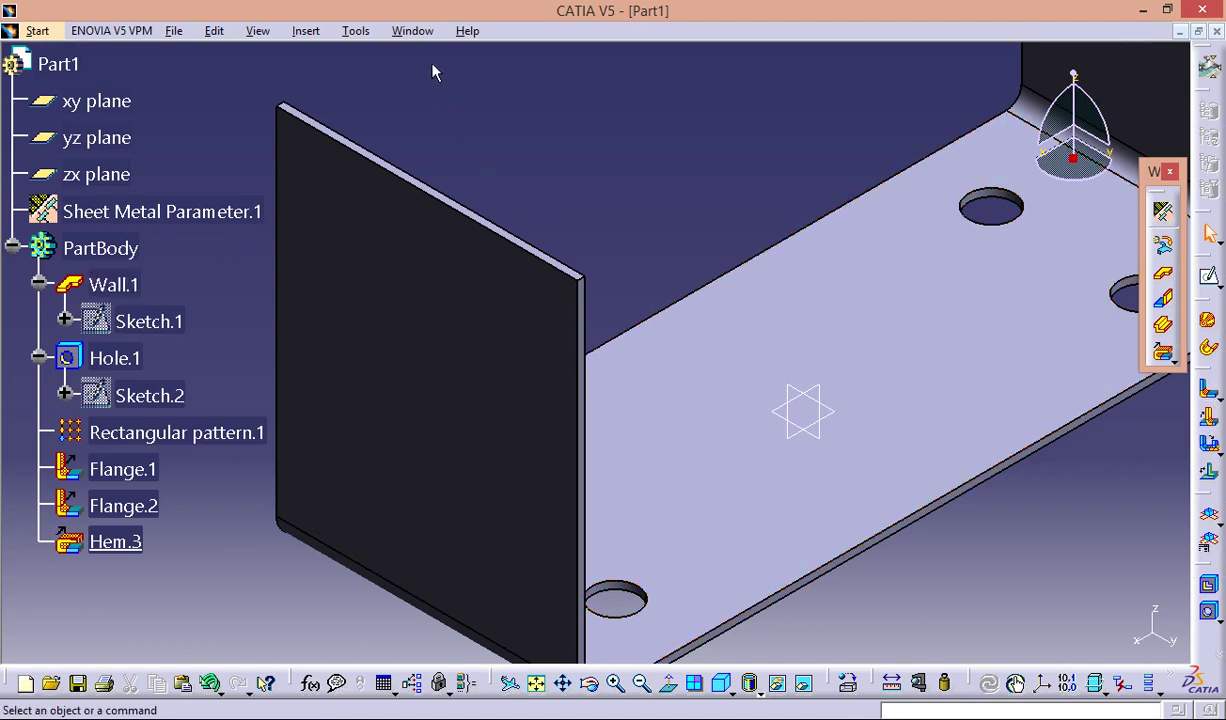
Create Hem.4 on Flange.1's top edge, keeping the 5mm length and 1mm radius.
click(306, 31)
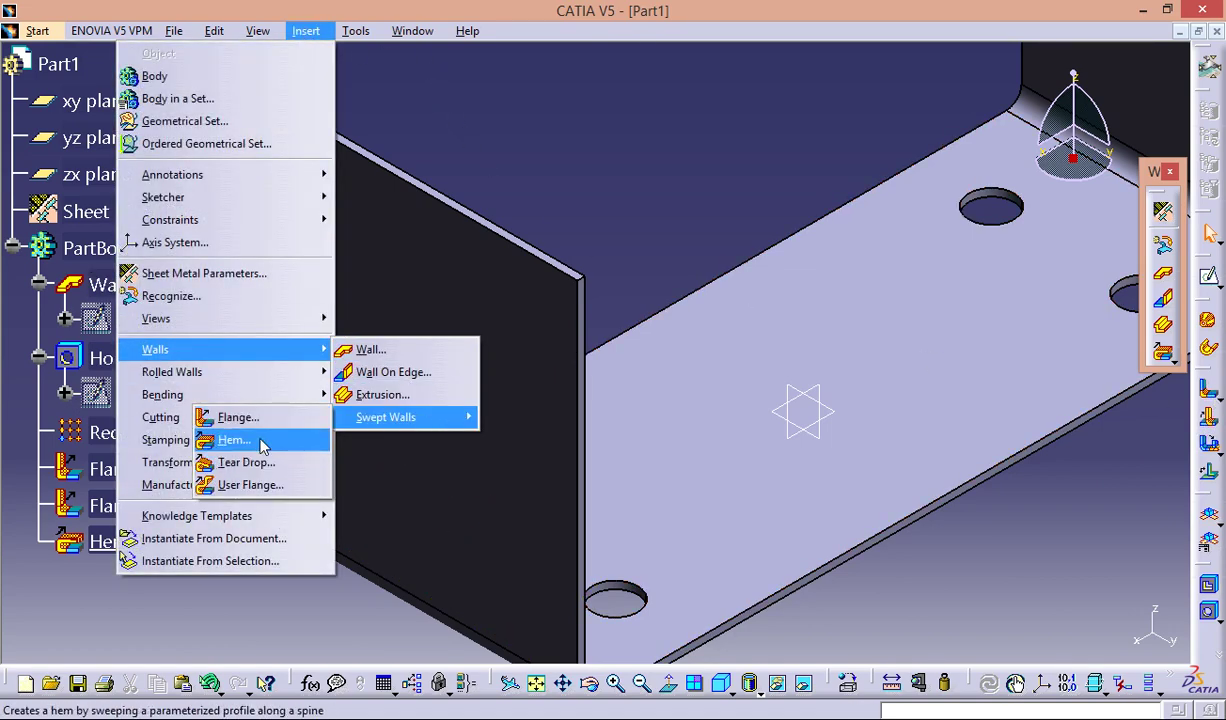
click(258, 443)
click(577, 270)
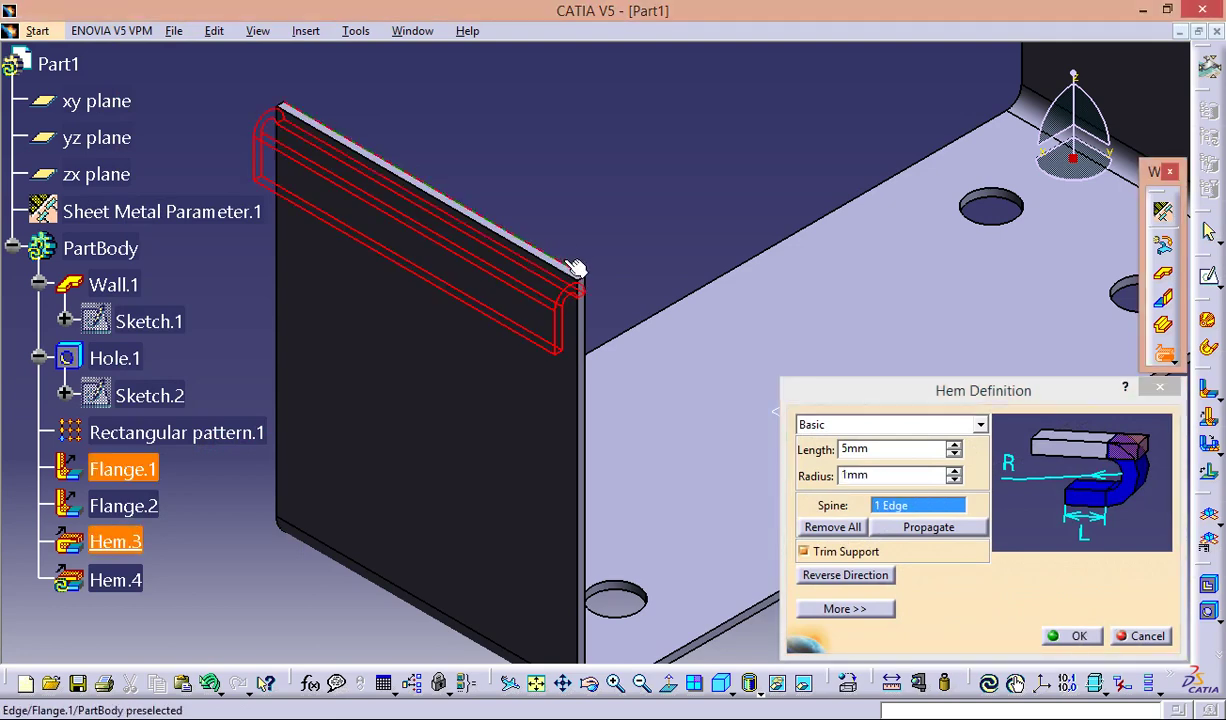
click(1072, 636)
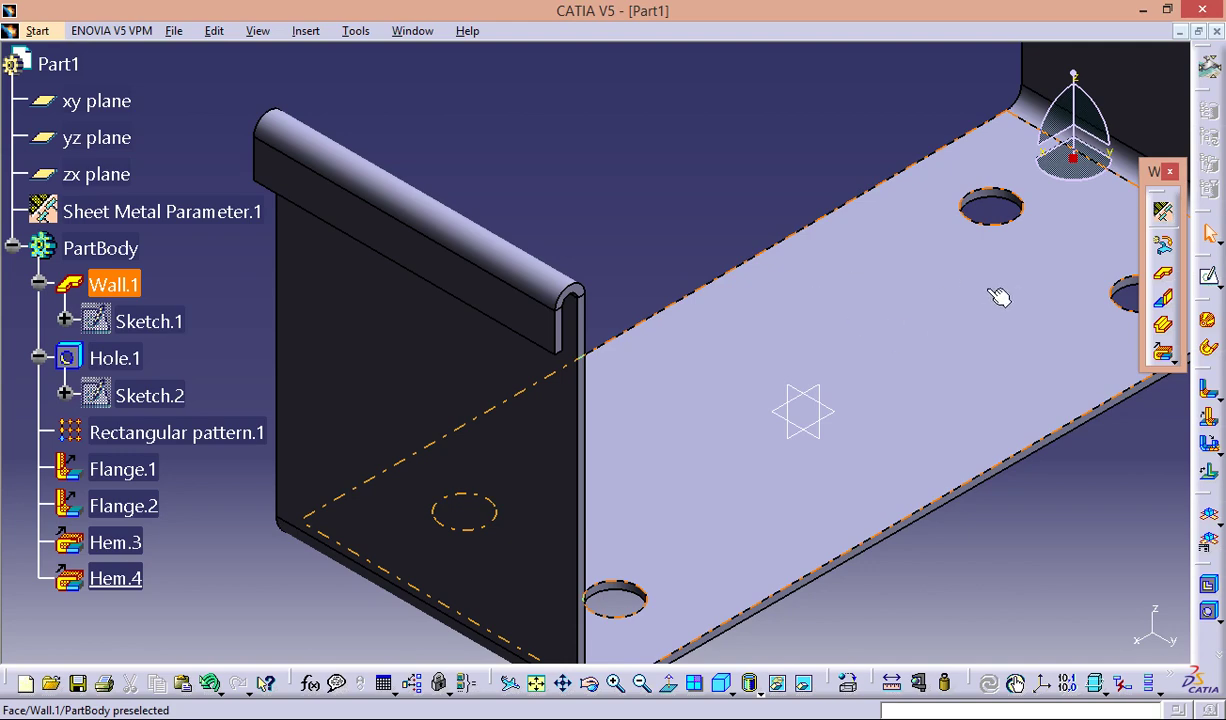
mouse_move(930, 287)
middle_down()
mouse_move(976, 392)
mouse_move(991, 241)
mouse_move(588, 347)
mouse_move(1049, 216)
mouse_move(591, 329)
middle_up()
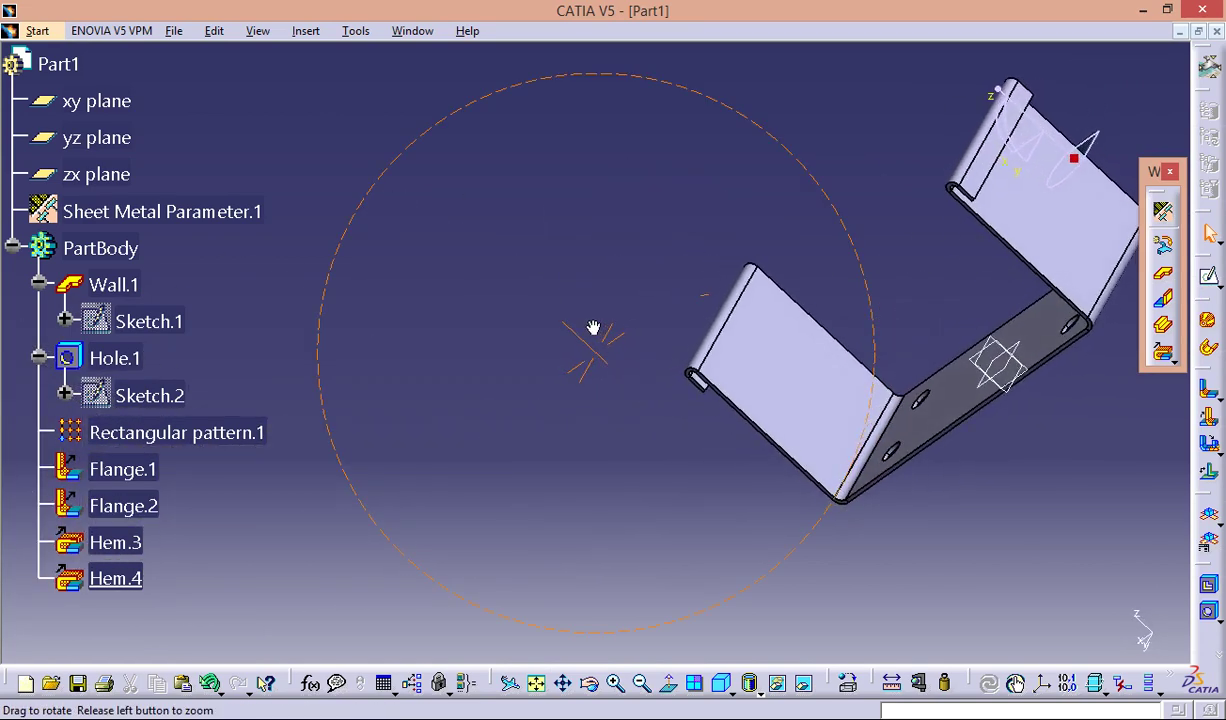
Start Sketch.8 on the flange face and zoom in on it face-on.
click(1208, 277)
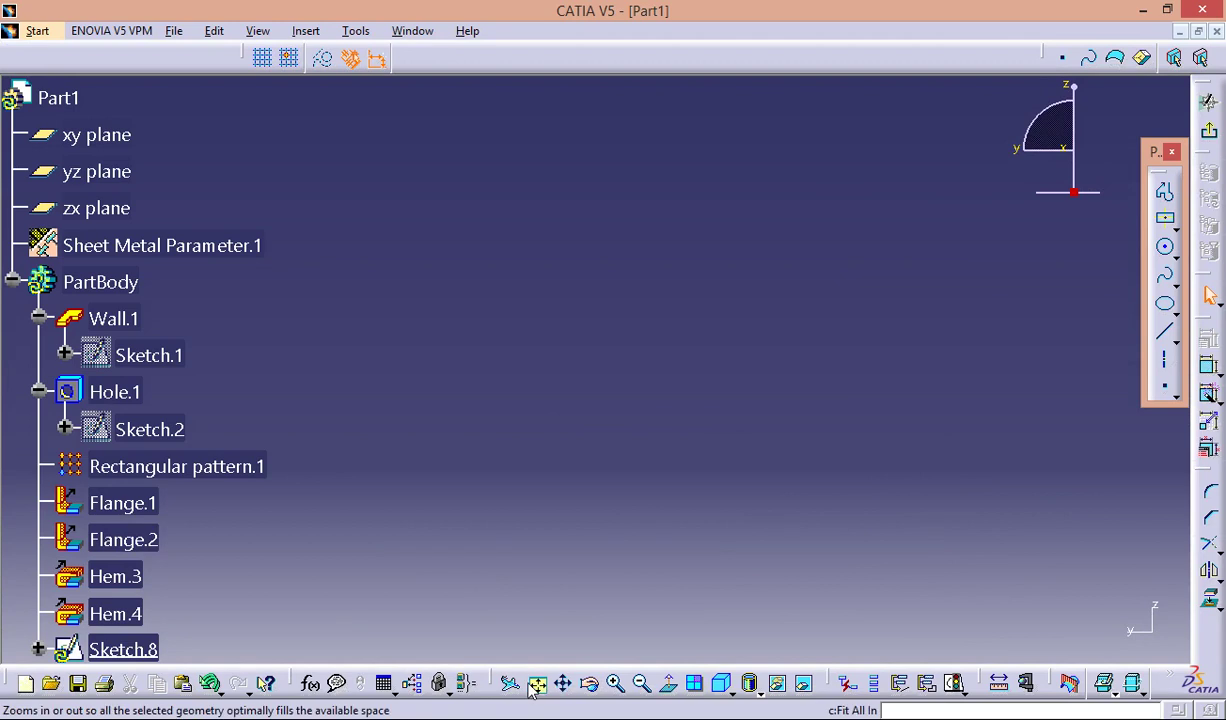
click(536, 683)
mouse_move(802, 427)
middle_down()
mouse_move(880, 391)
mouse_move(882, 369)
middle_up()
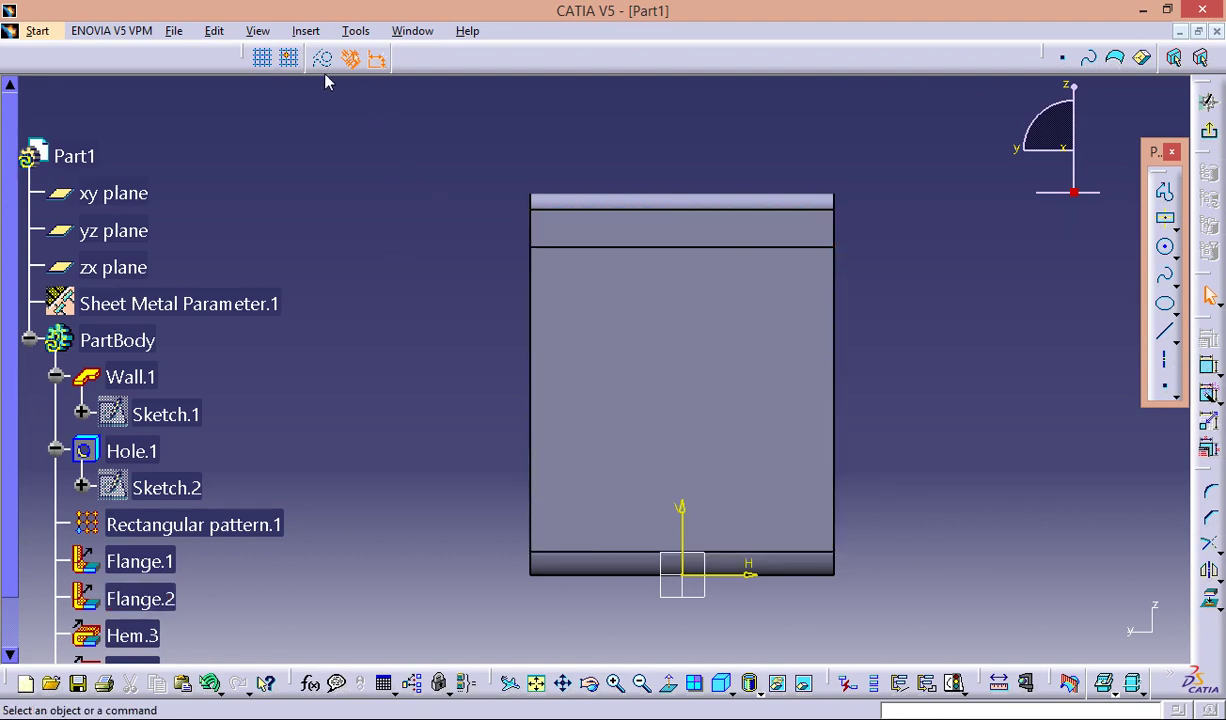
click(1165, 247)
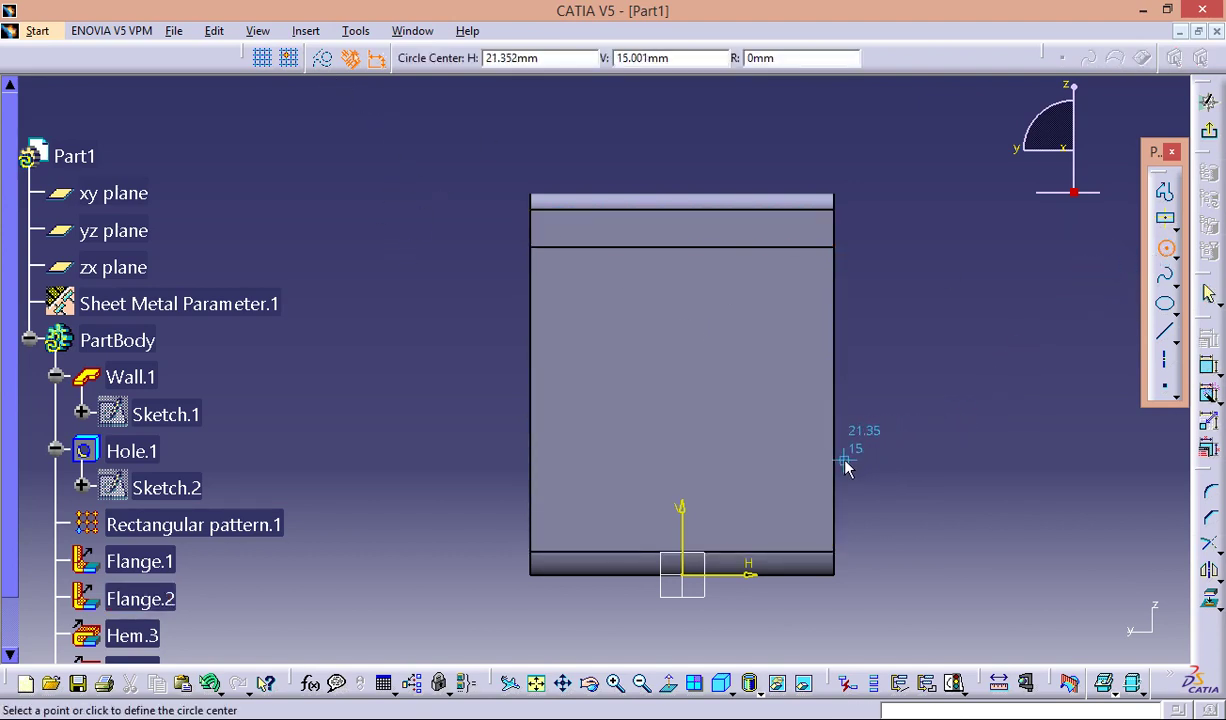
Draw a circle centred on the vertical axis and dimension it to 12mm diameter.
click(684, 404)
click(717, 364)
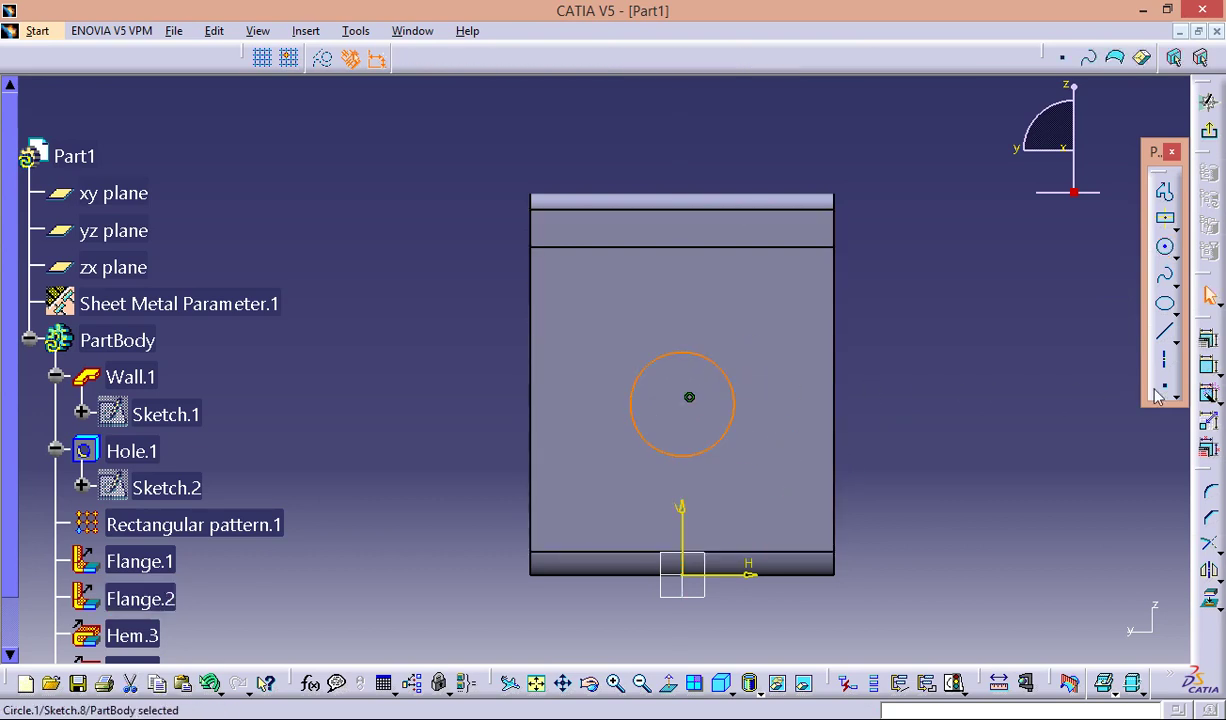
click(1210, 369)
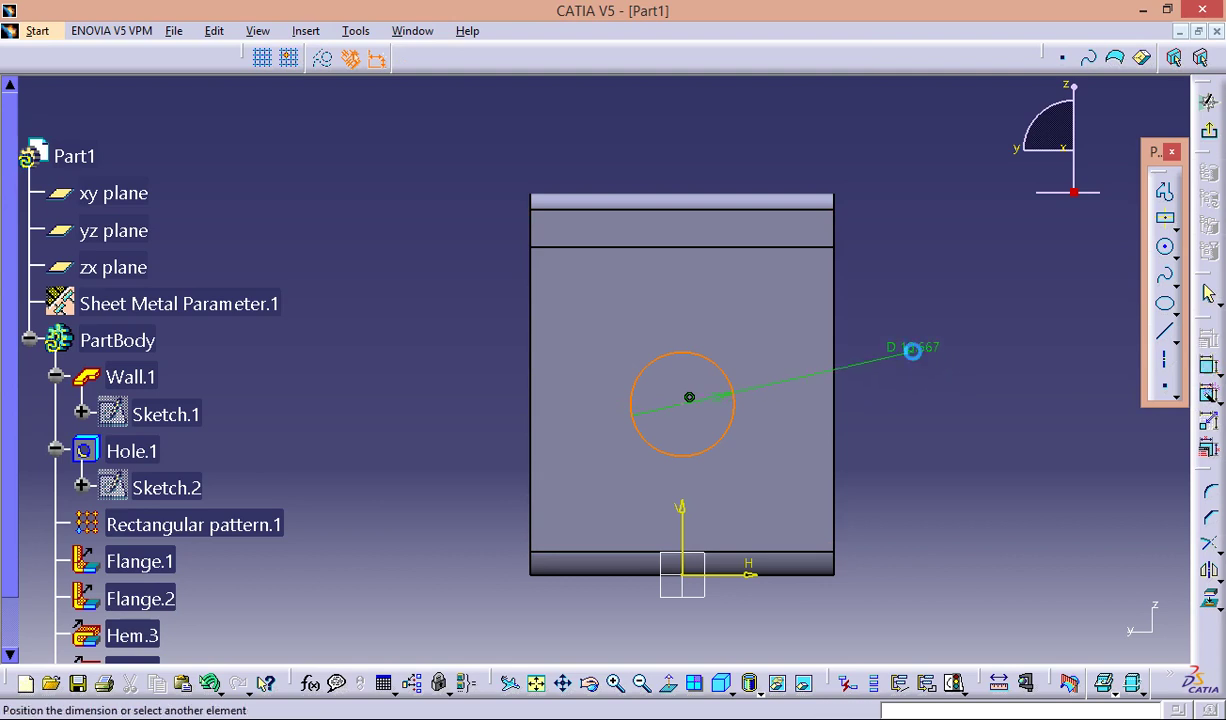
double_click(914, 355)
text(12mm)
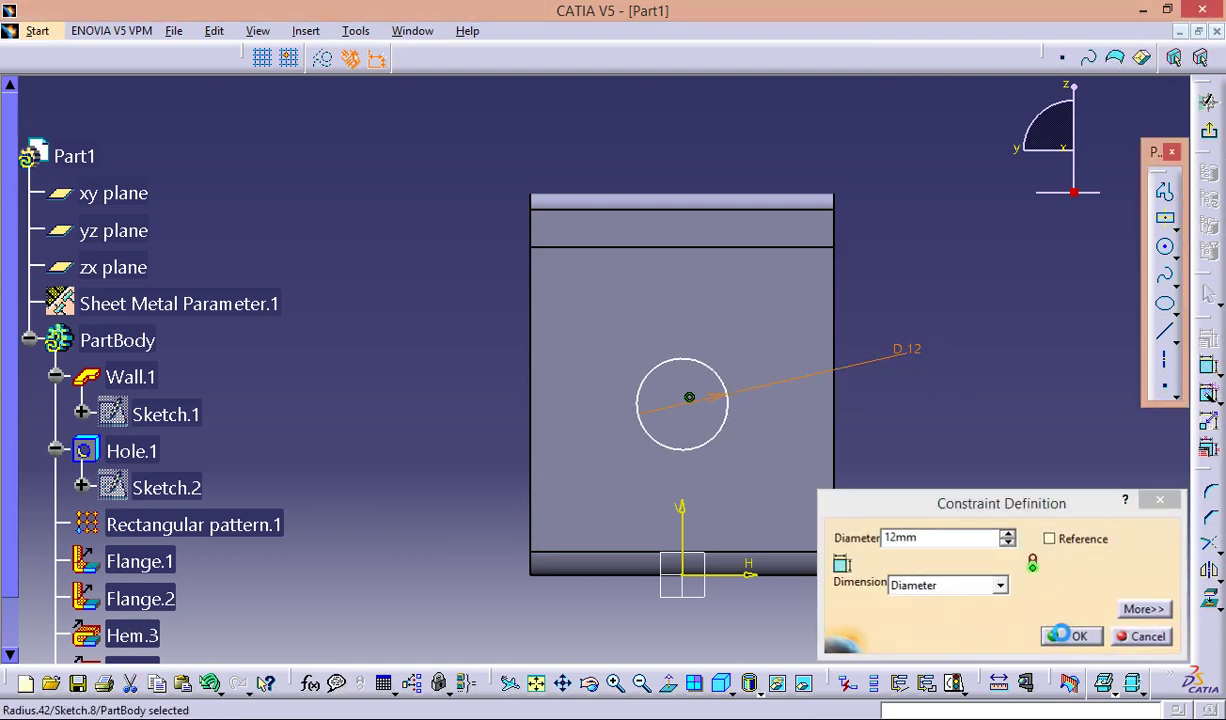
click(1068, 636)
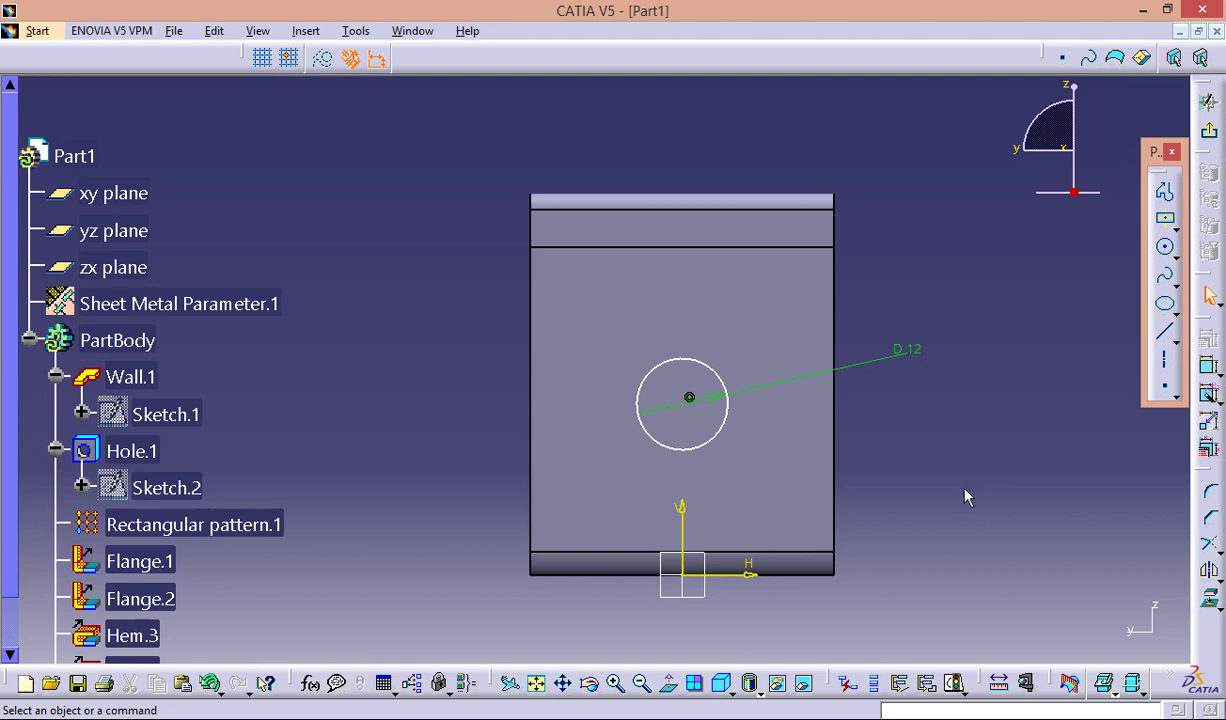
Constrain the circle centre 25mm below the hem's top edge.
click(686, 400)
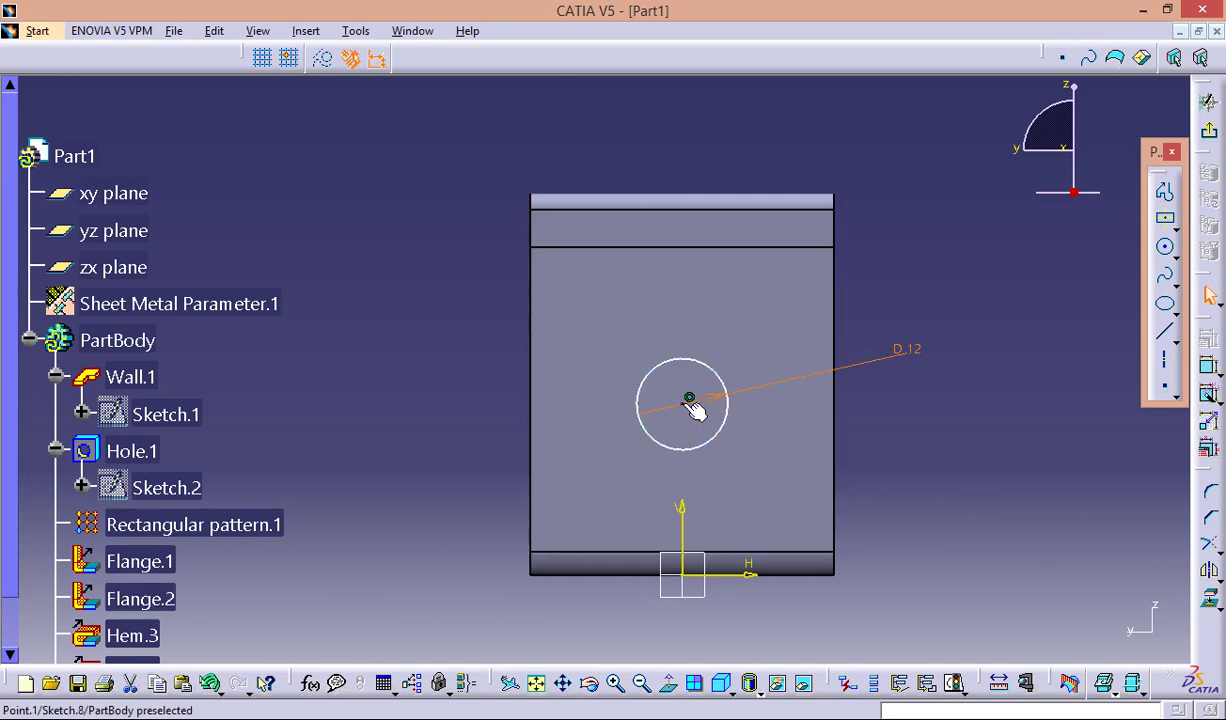
click(689, 398)
click(1160, 357)
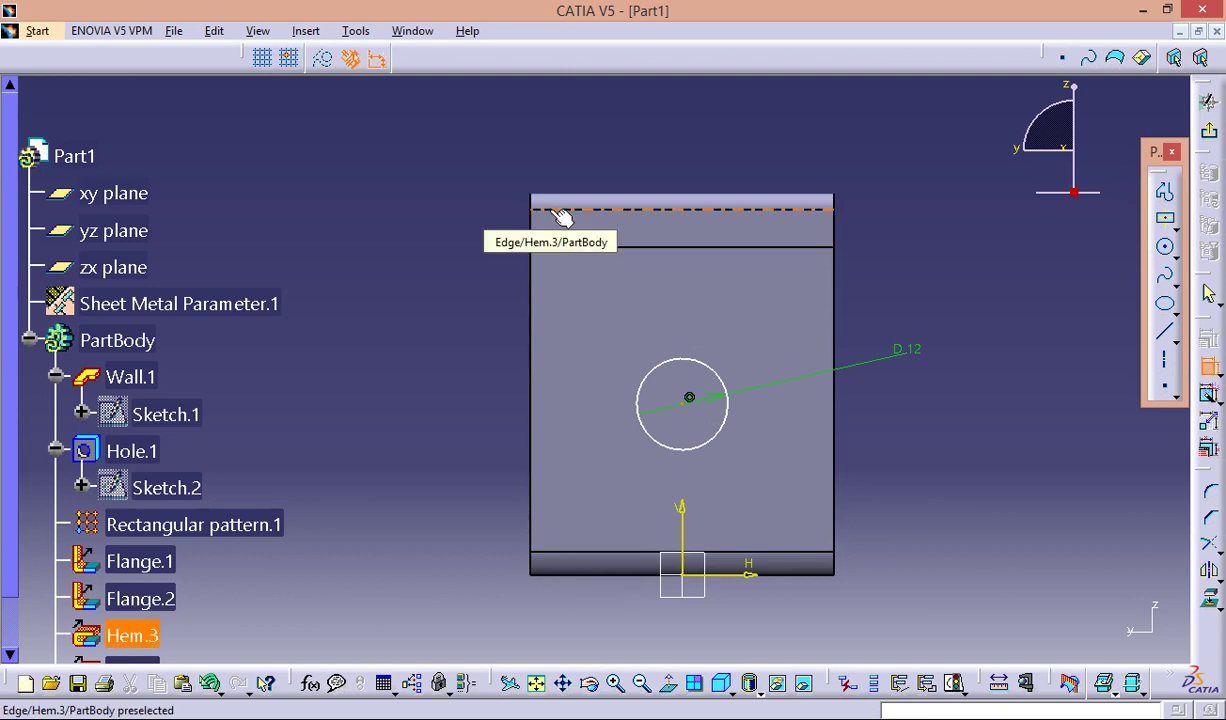
click(557, 211)
click(467, 318)
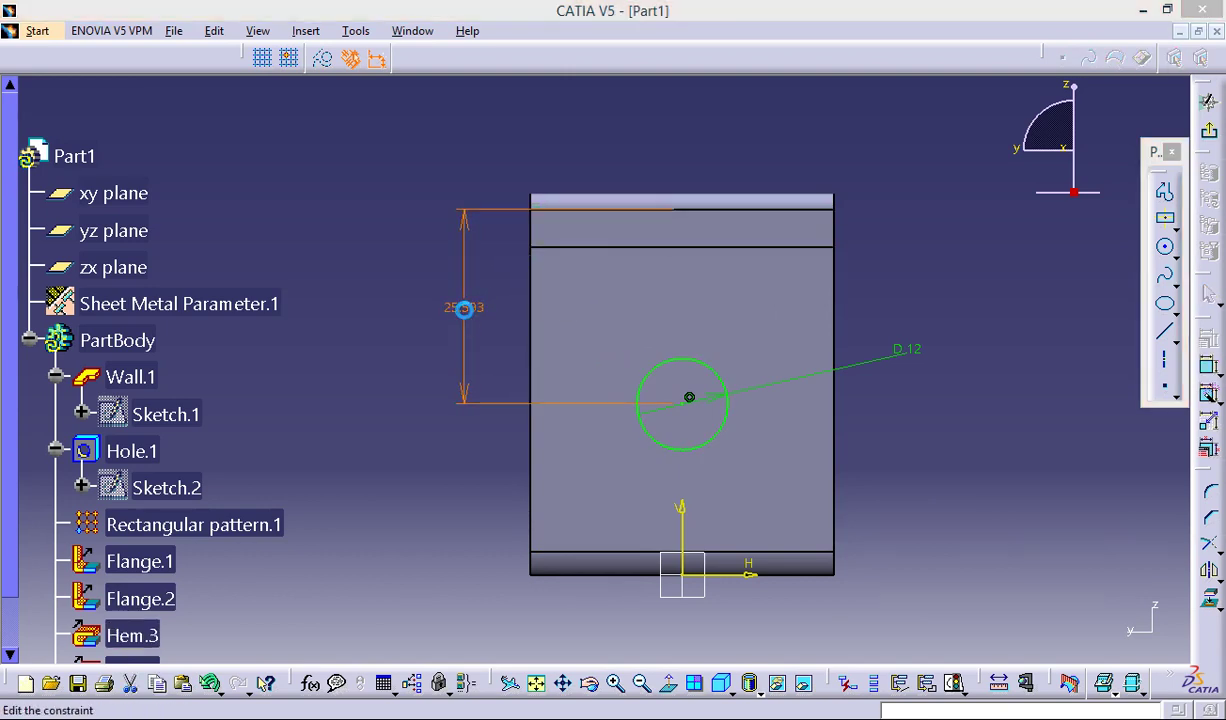
double_click(464, 309)
key(BackSpace)
text(25mm)
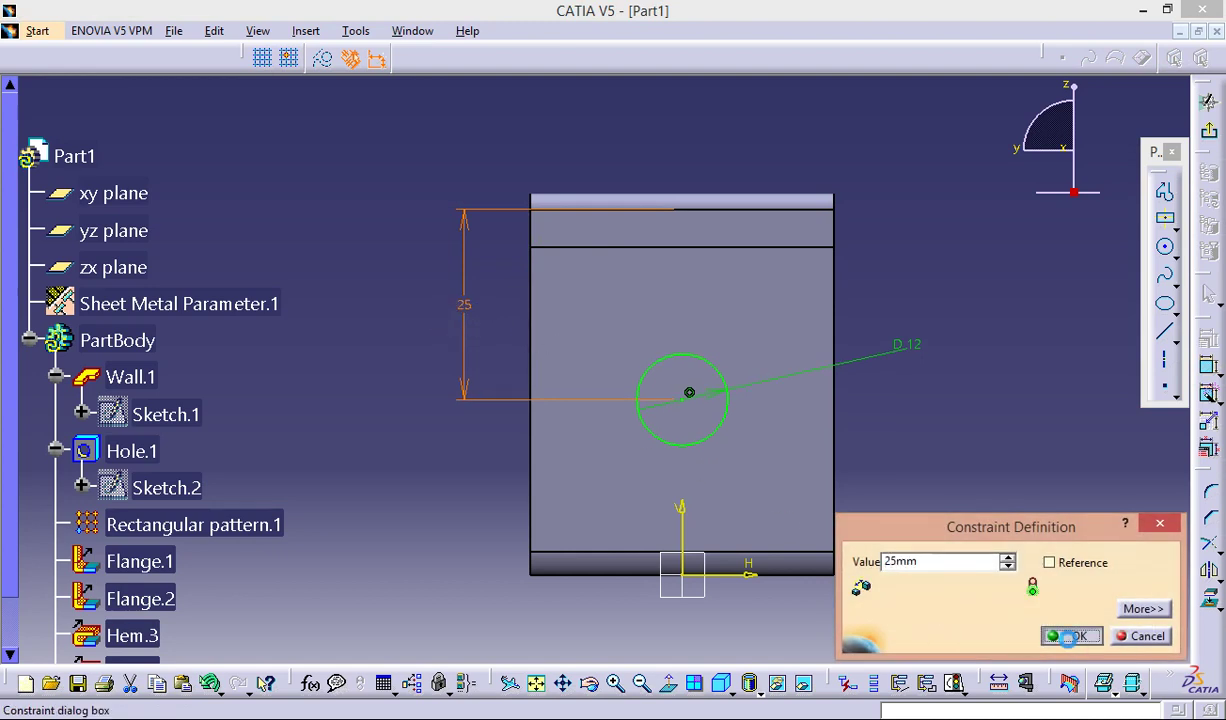
click(1068, 637)
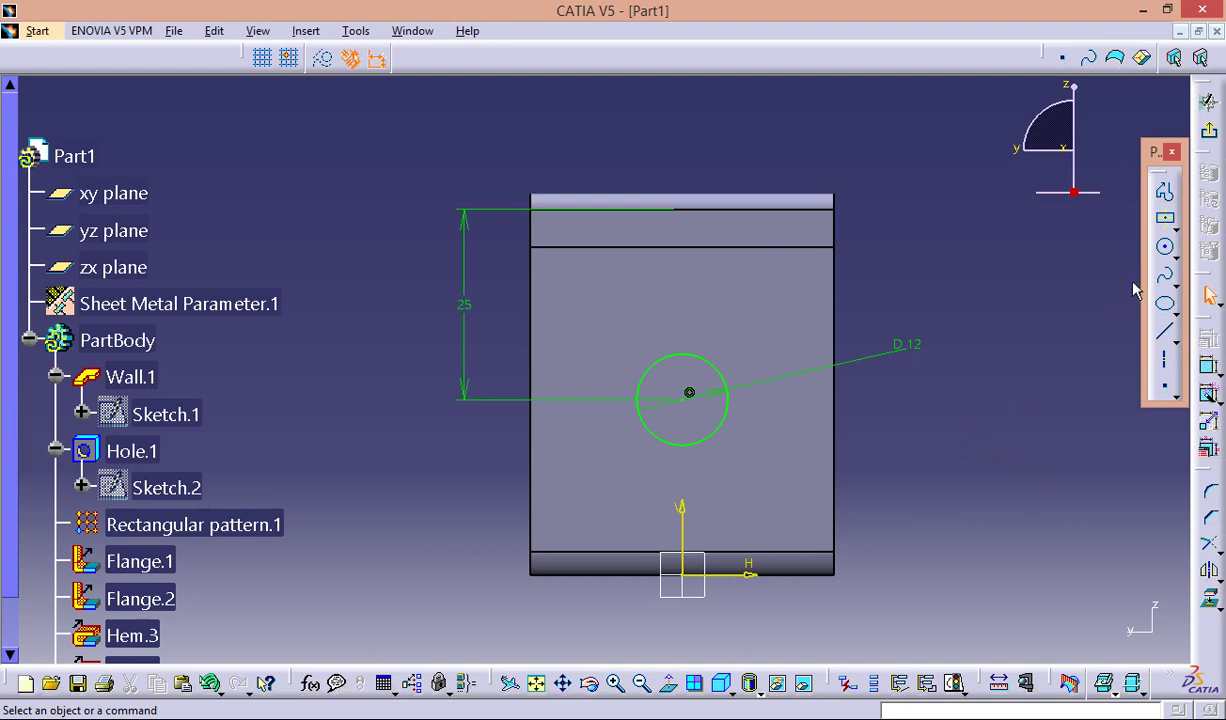
click(1174, 227)
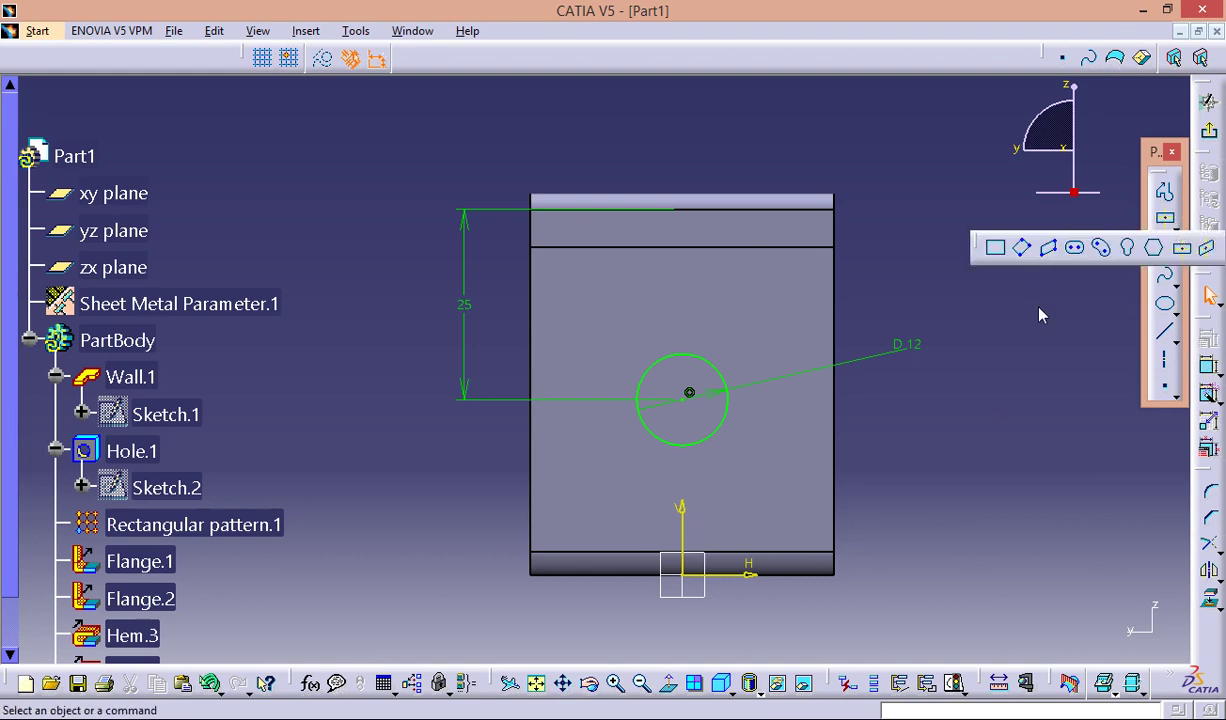
Draw a centred rectangle above the circle and set its width to 2mm.
click(1165, 218)
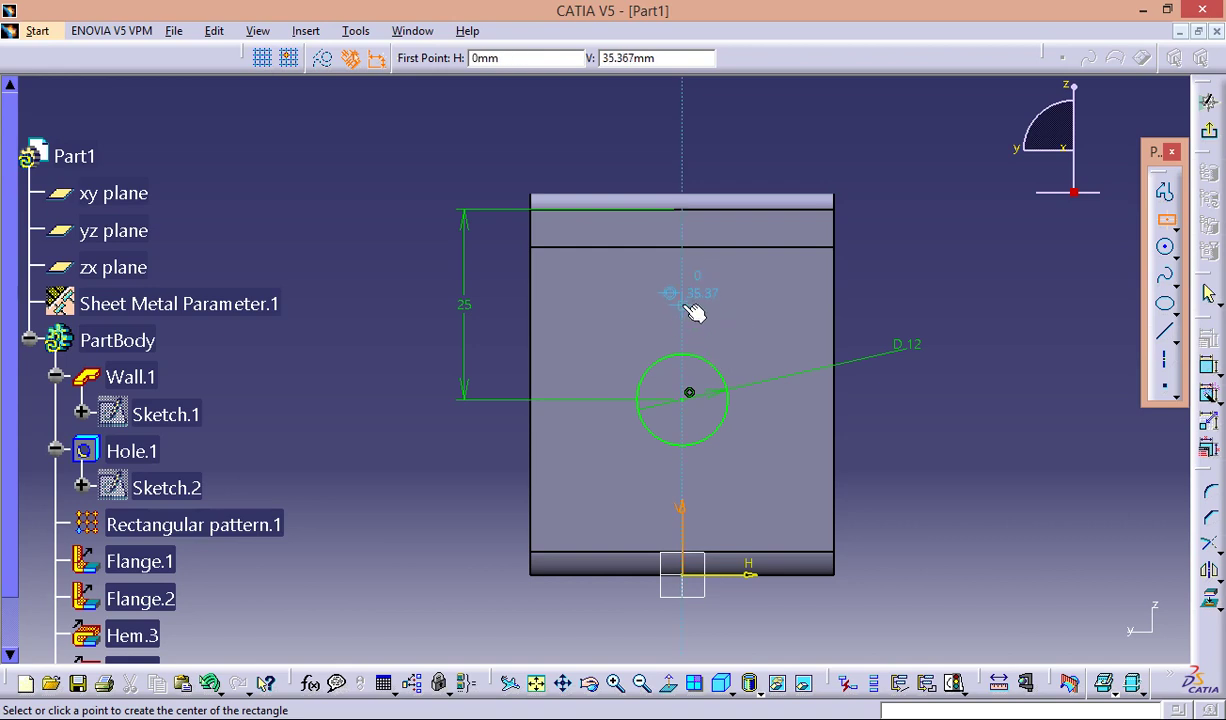
click(689, 298)
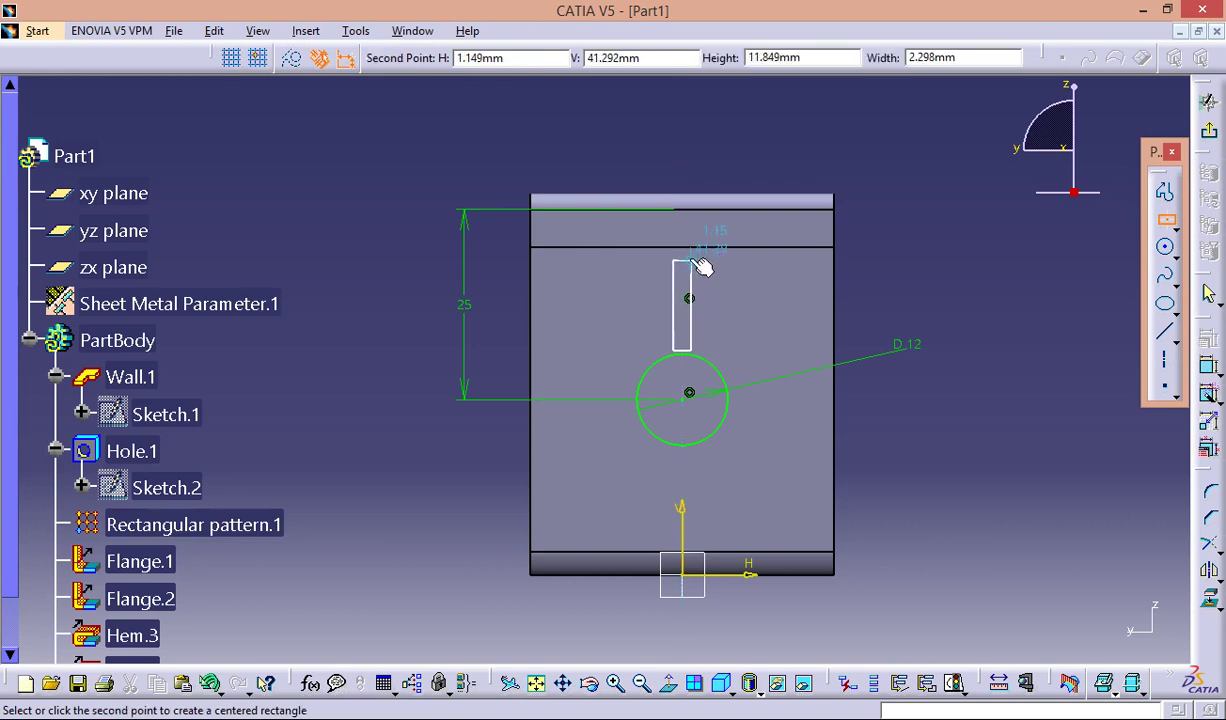
click(700, 265)
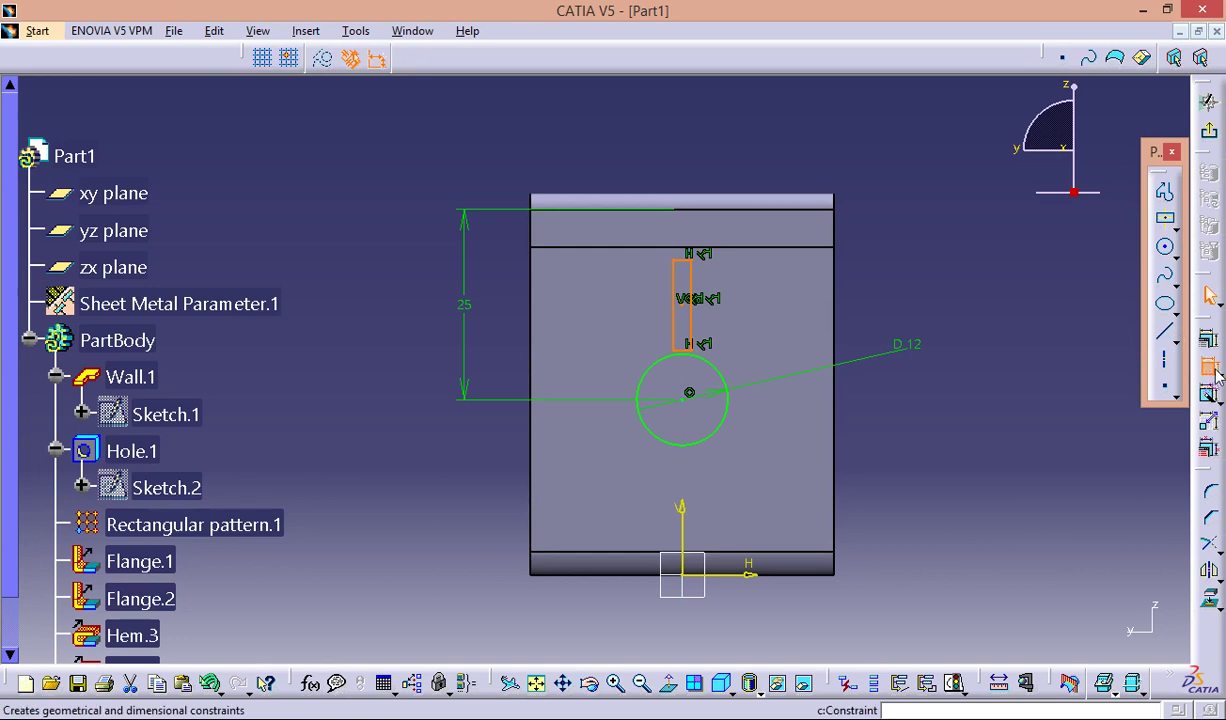
click(1162, 356)
click(674, 285)
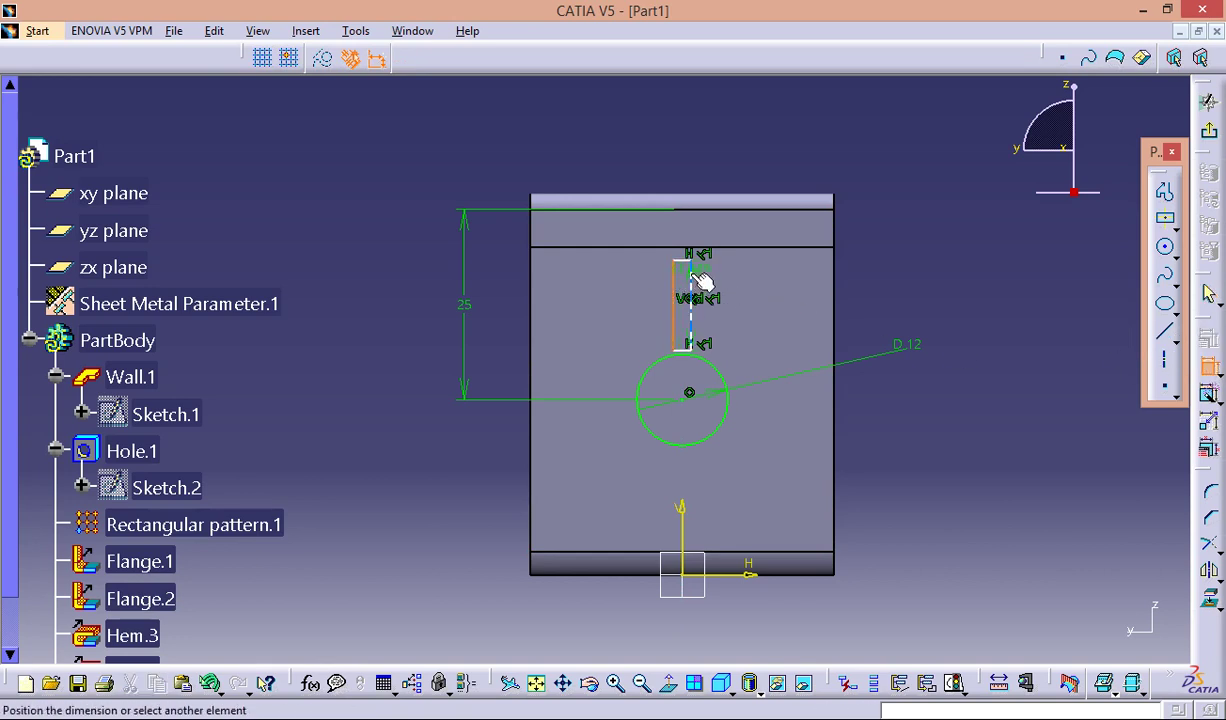
click(848, 282)
double_click(870, 268)
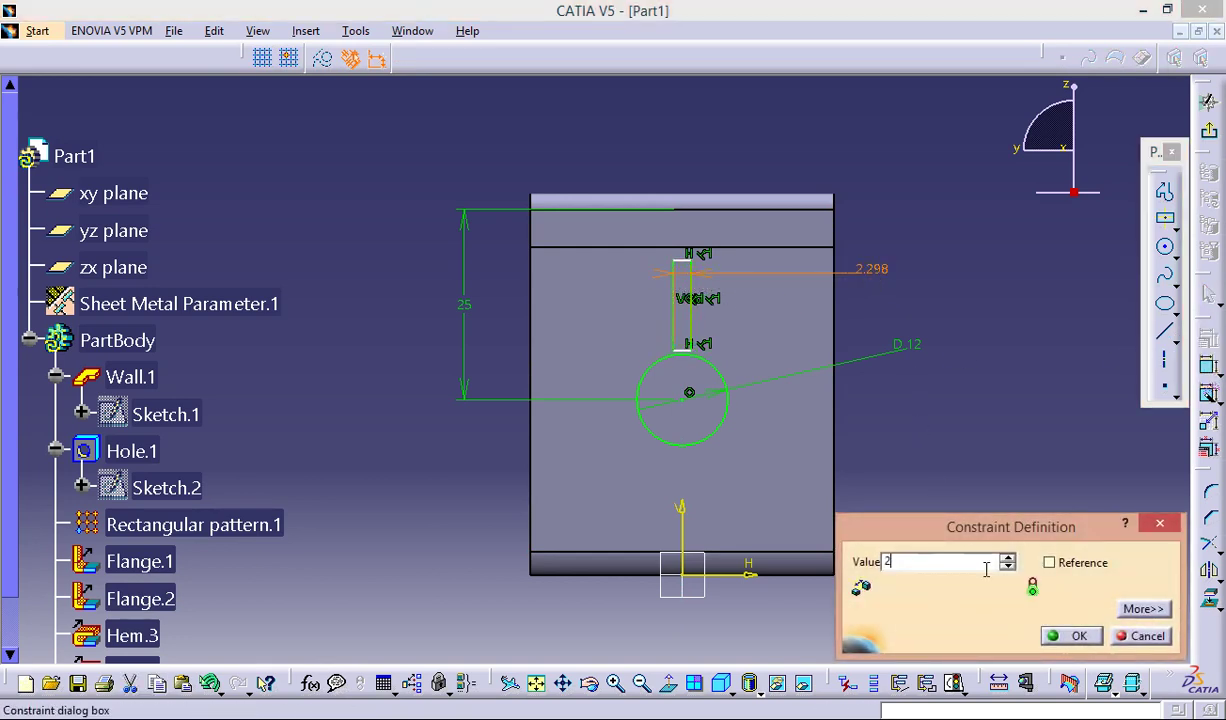
text(2)
click(1068, 636)
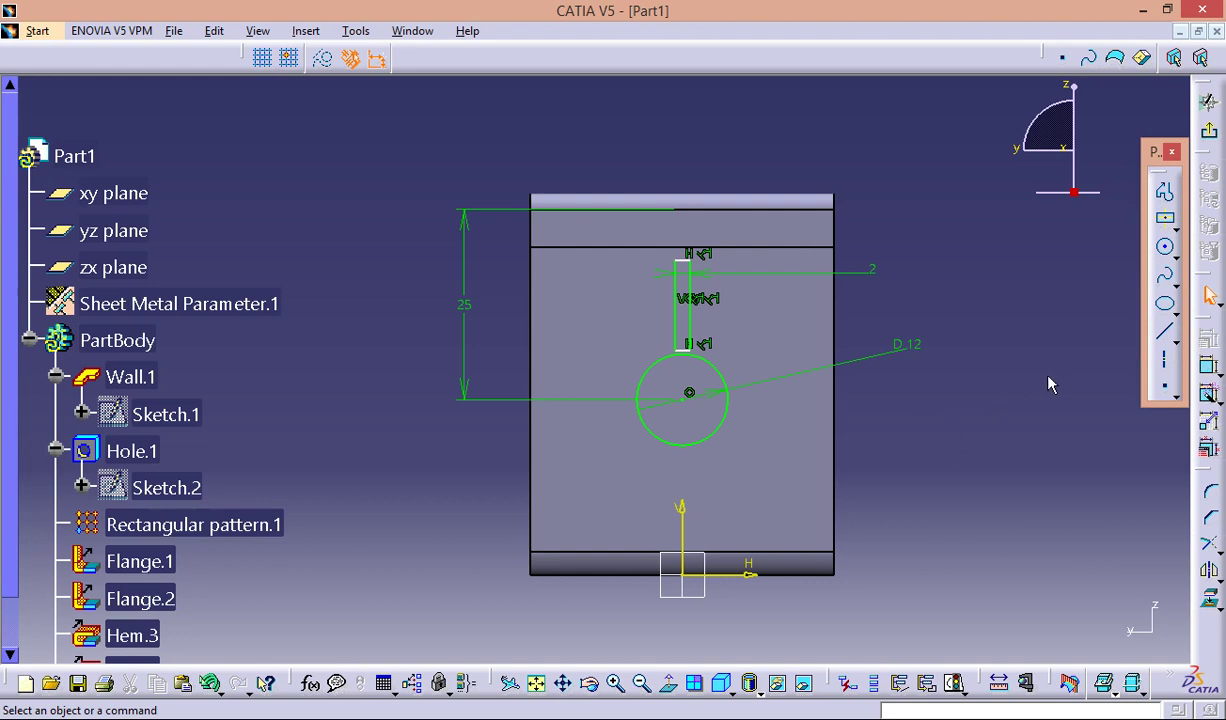
Dimension the rectangle's lower end 5mm from the circle centre.
text(c:Axis)
key(Return)
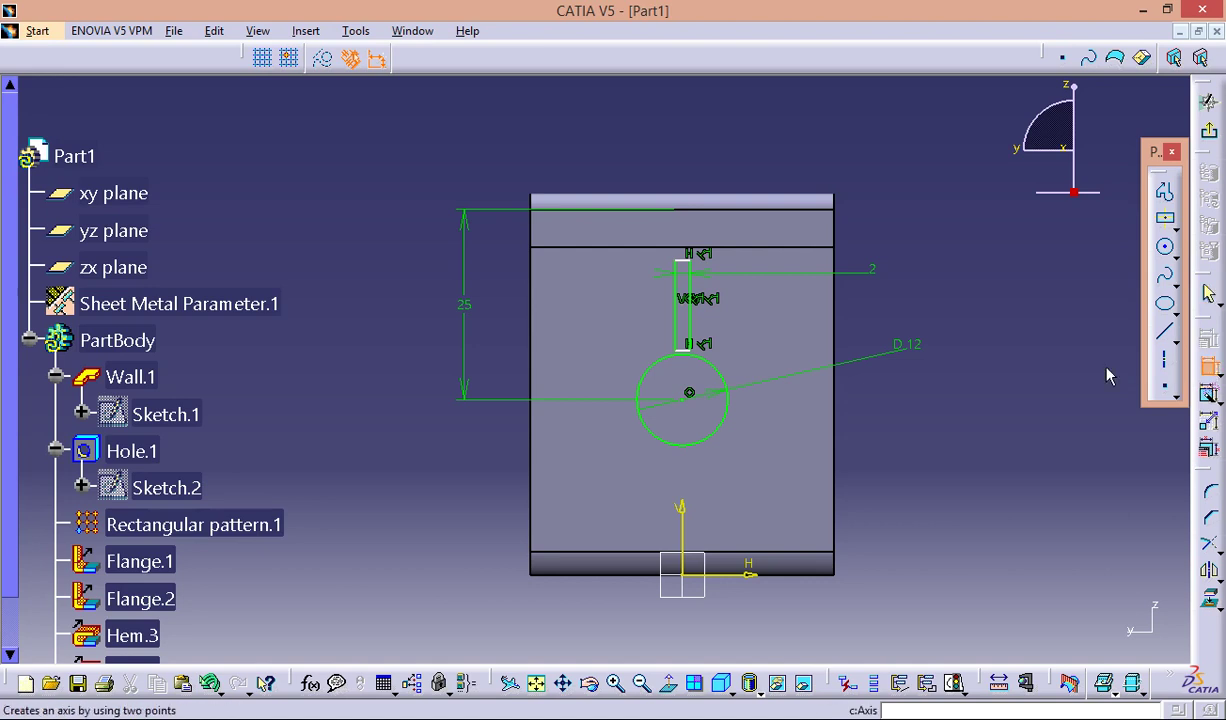
click(689, 393)
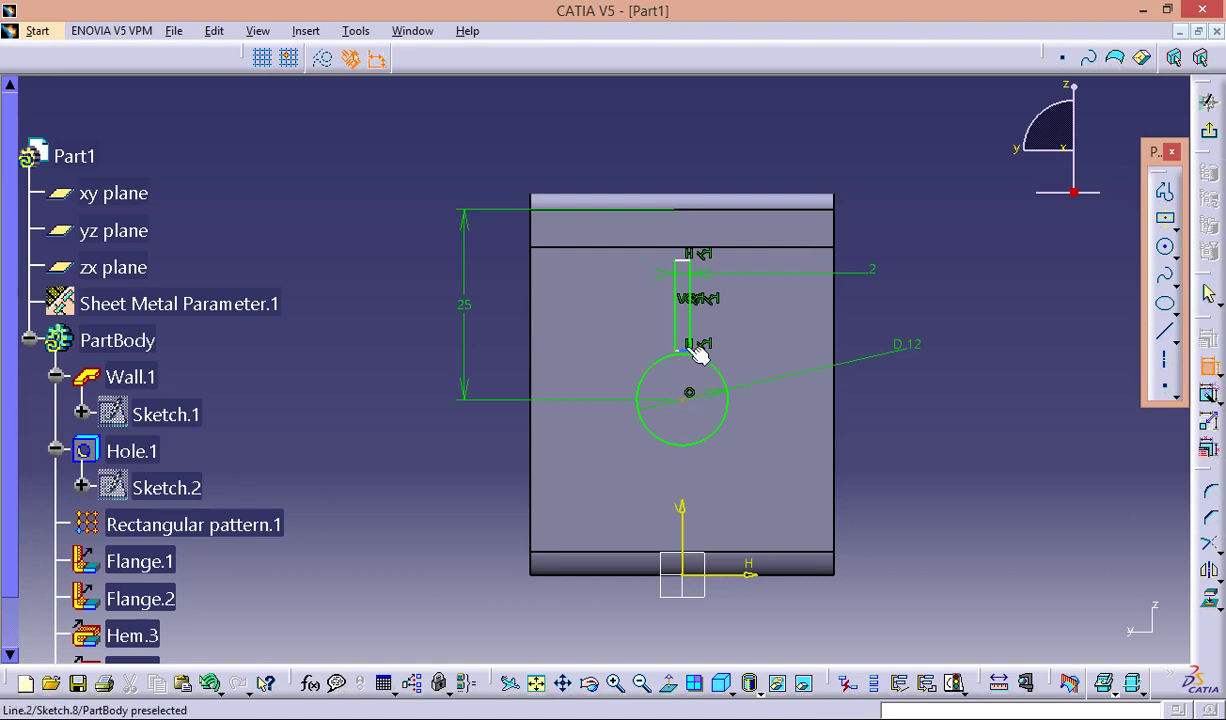
click(697, 349)
click(504, 374)
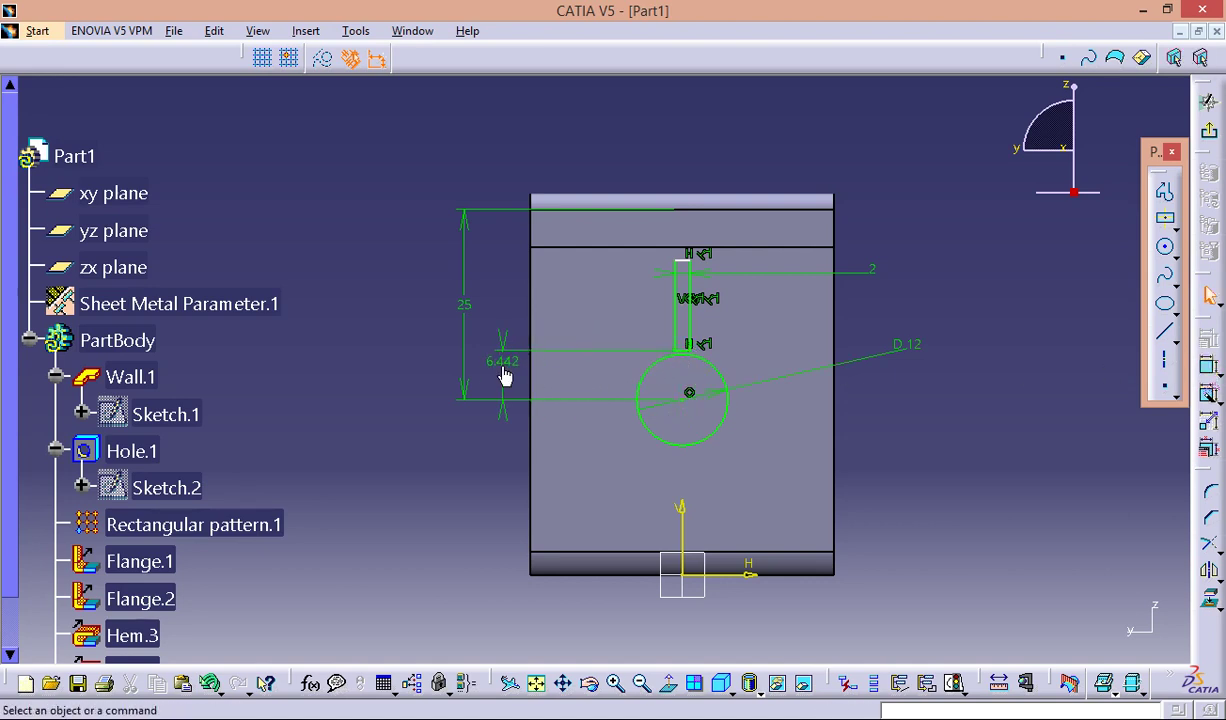
double_click(501, 360)
text(5mm)
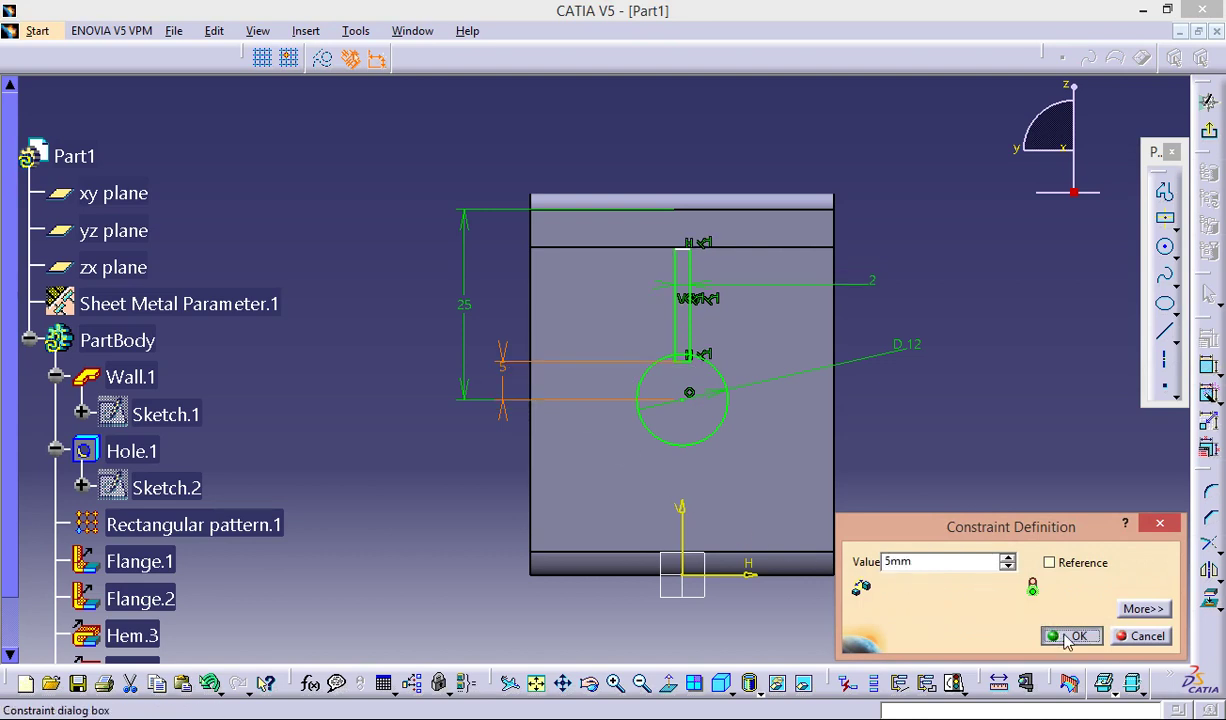
click(1068, 637)
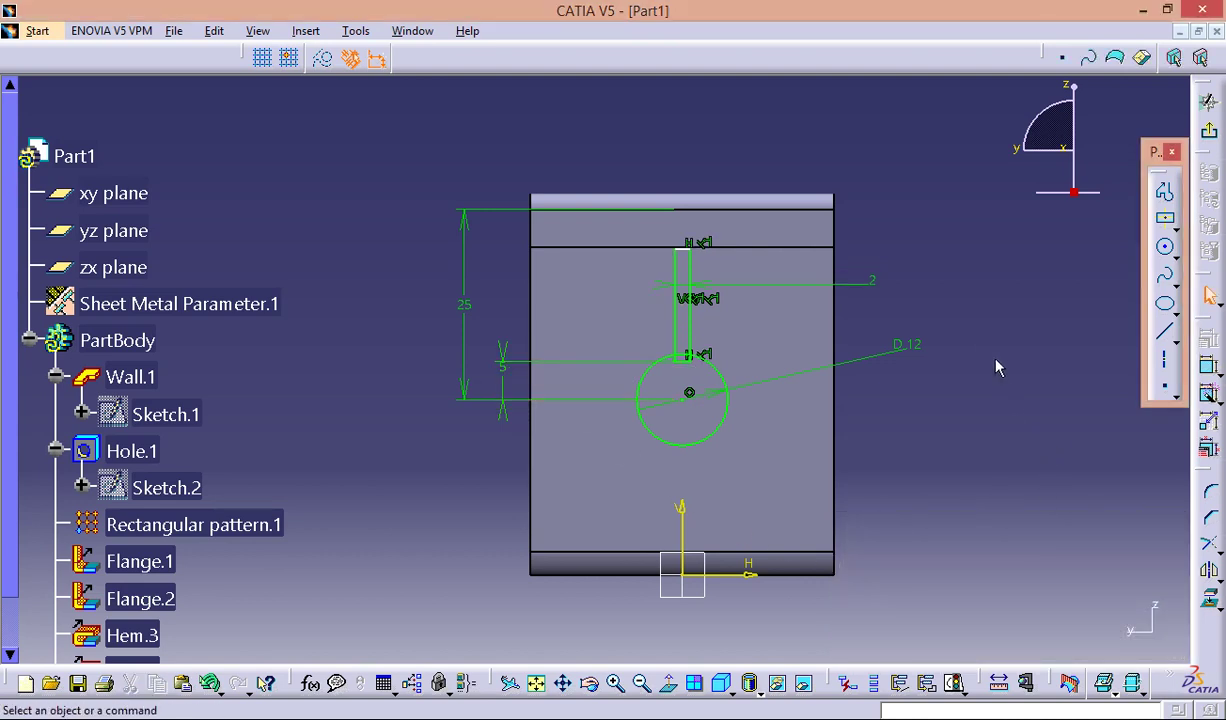
click(1210, 545)
click(1155, 569)
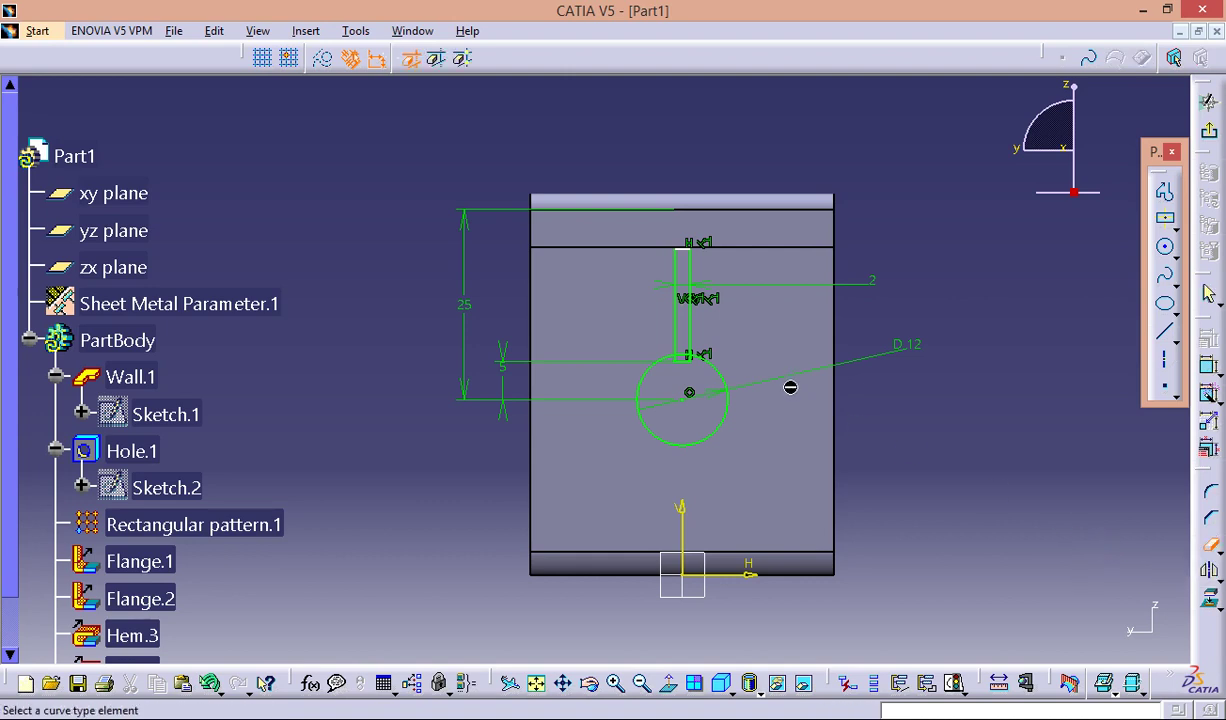
Trim the circle arc inside the slot and the slot's top and upper sides, then exit the sketch.
click(690, 348)
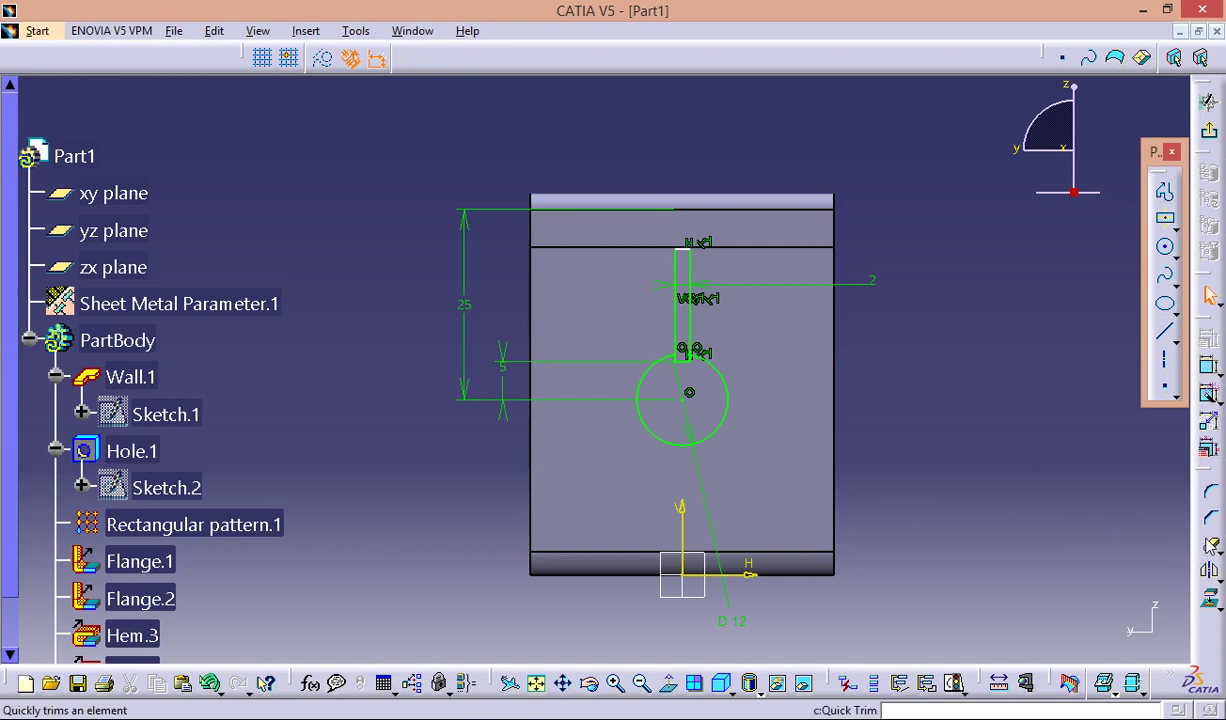
click(1210, 545)
click(679, 253)
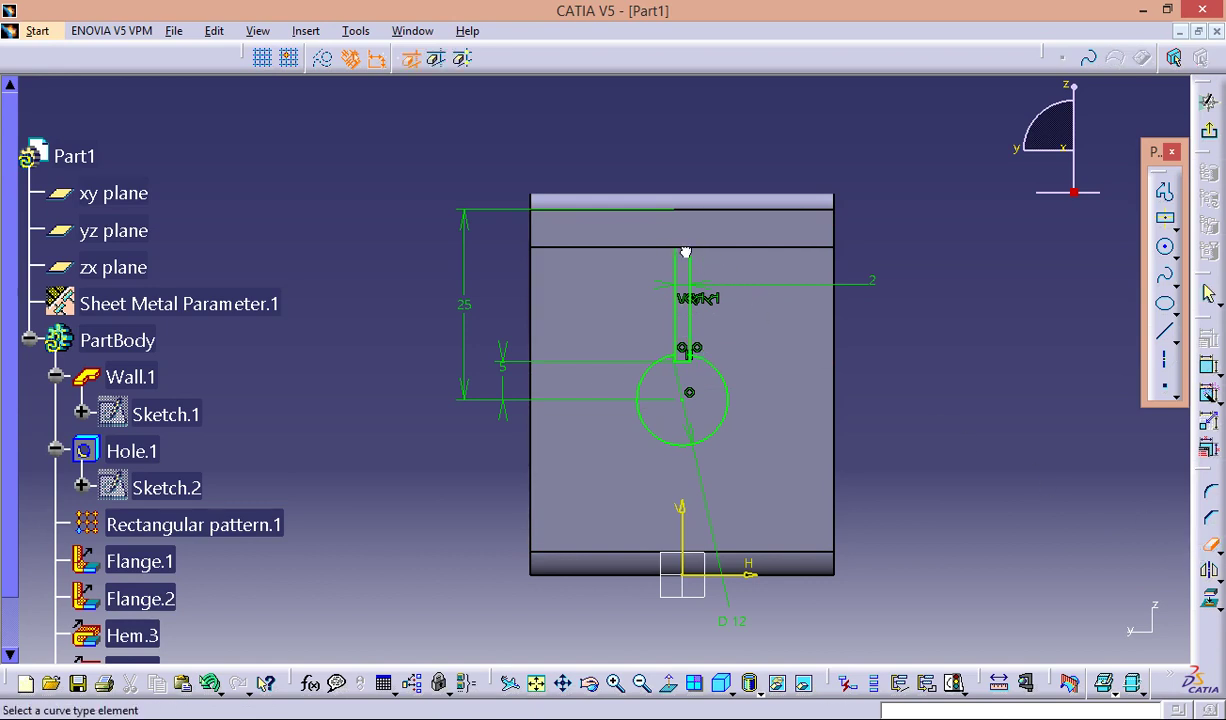
click(680, 272)
click(692, 268)
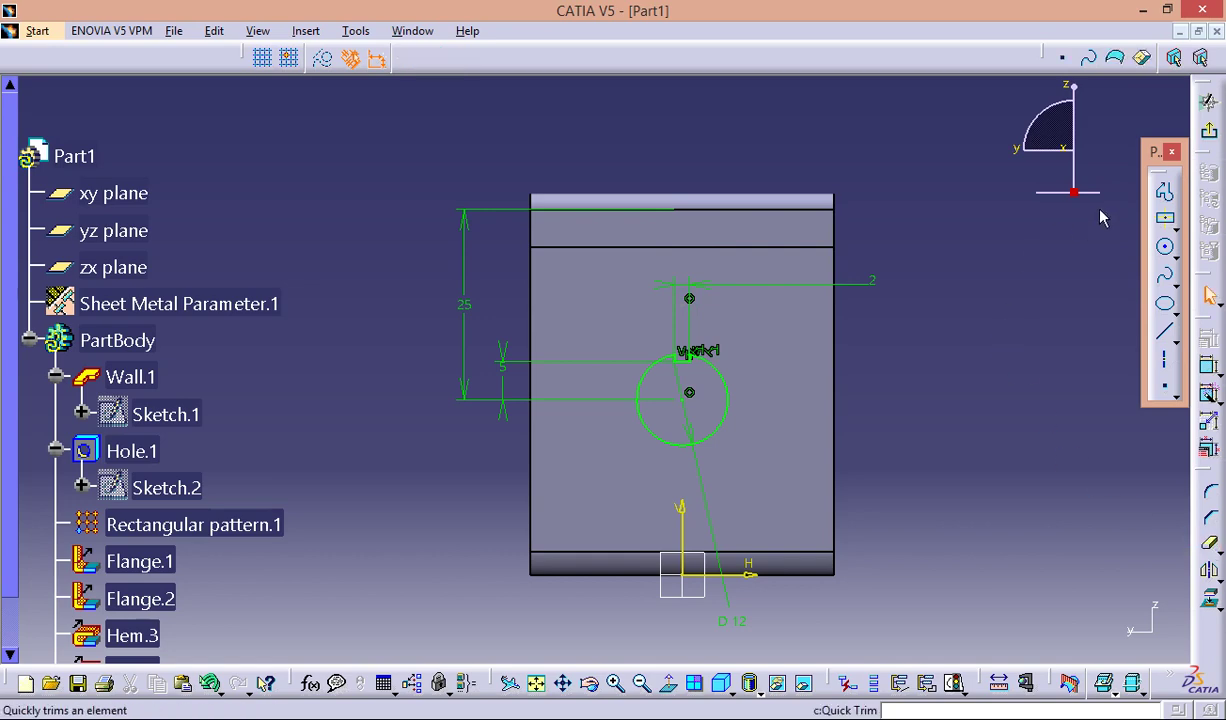
click(1208, 130)
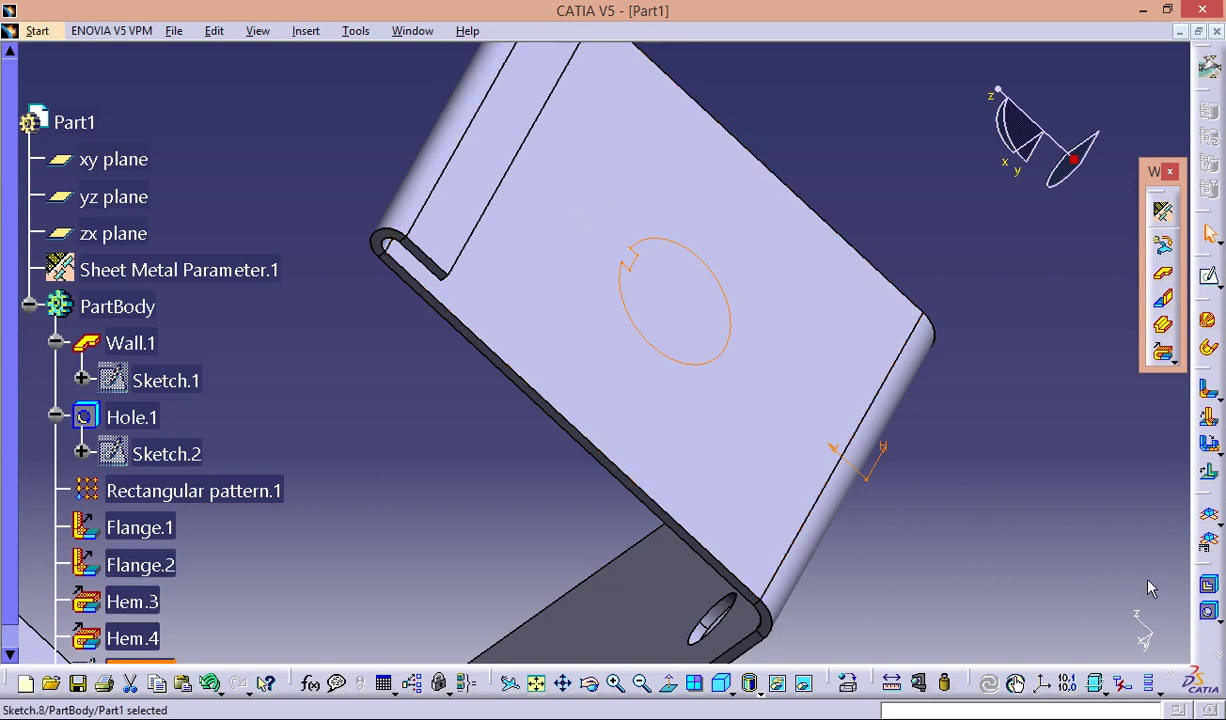
Cut out Sketch.8 with End Limit 'Up to last' so it pierces both flanges.
click(1209, 590)
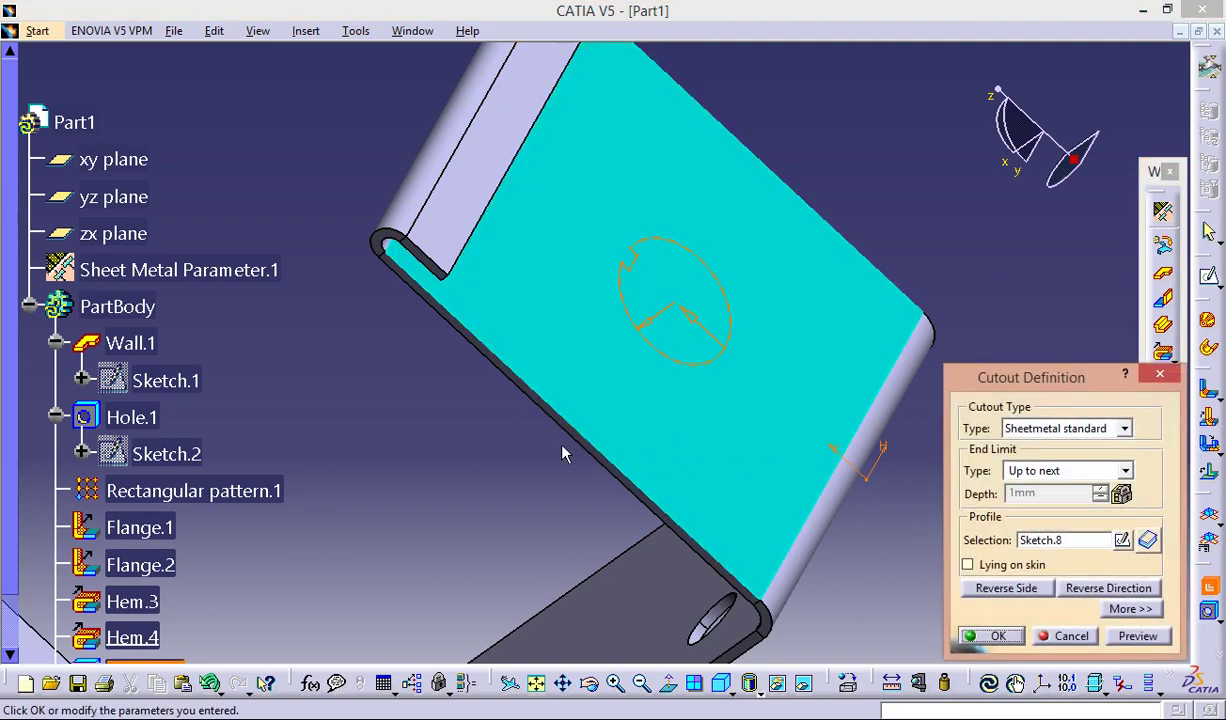
mouse_move(562, 454)
ctrl+middle_down()
mouse_move(461, 258)
mouse_move(668, 208)
ctrl+middle_up()
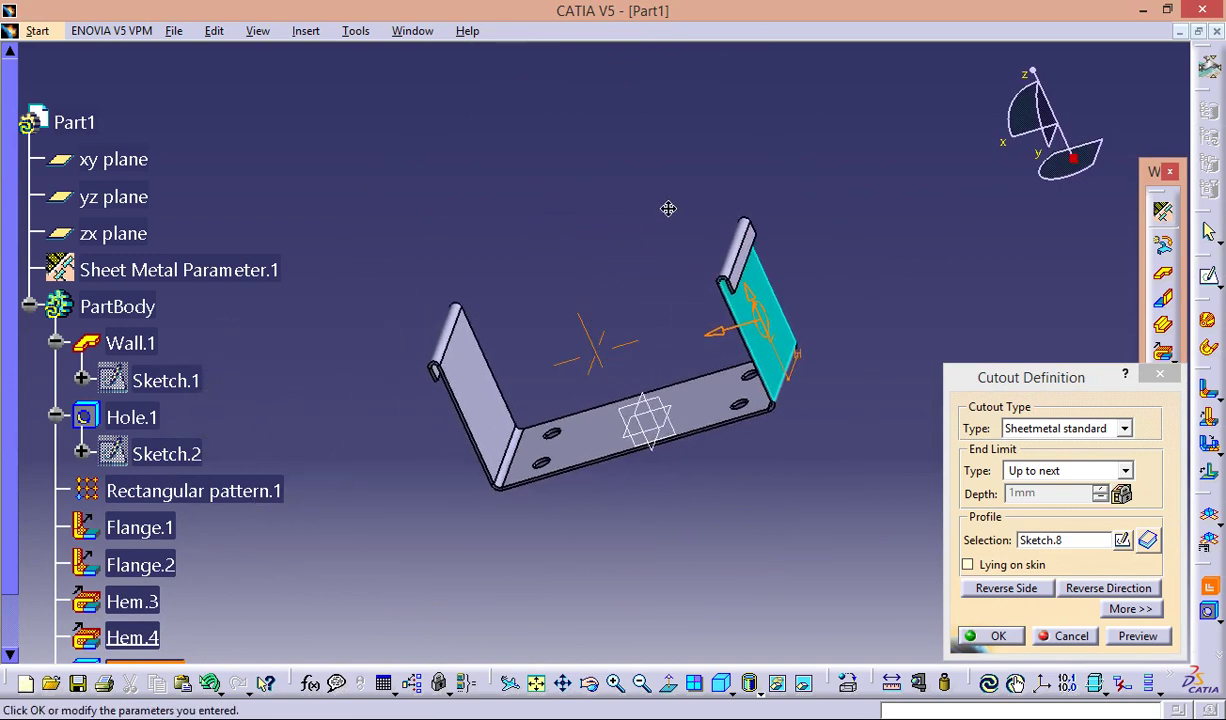
click(1125, 471)
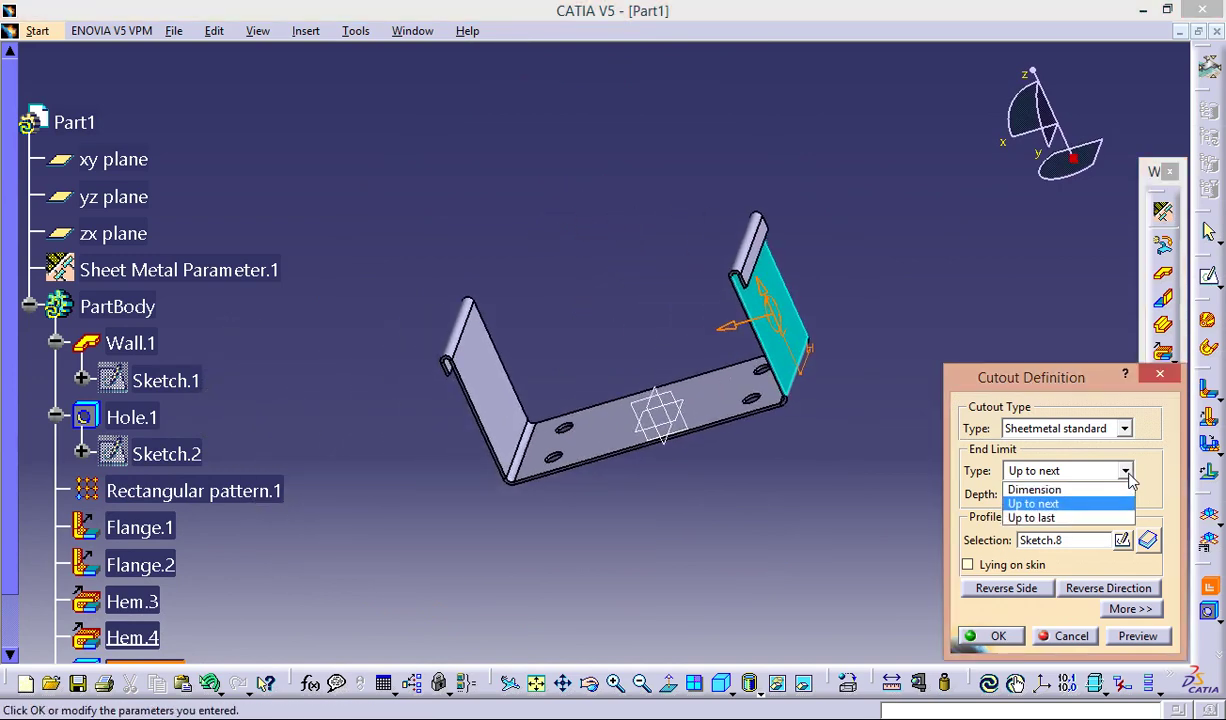
click(1035, 517)
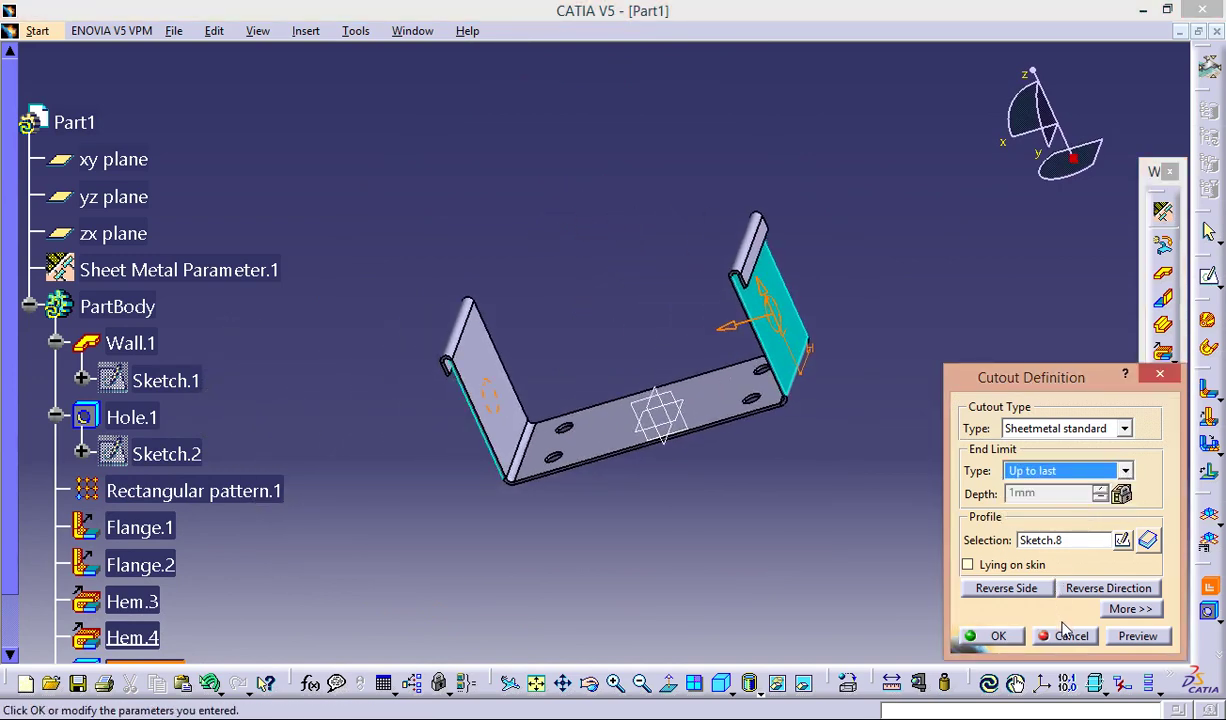
click(1137, 636)
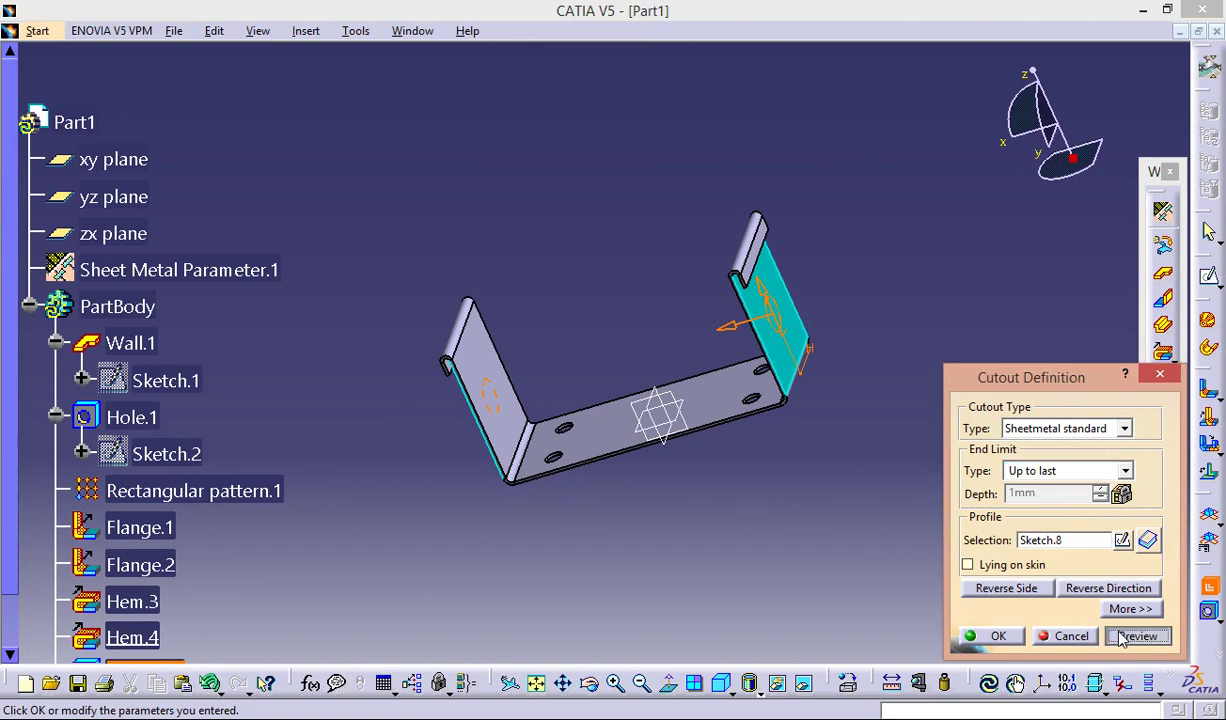
click(993, 637)
mouse_move(870, 262)
middle_down()
mouse_move(757, 350)
mouse_move(780, 274)
mouse_move(749, 183)
middle_up()
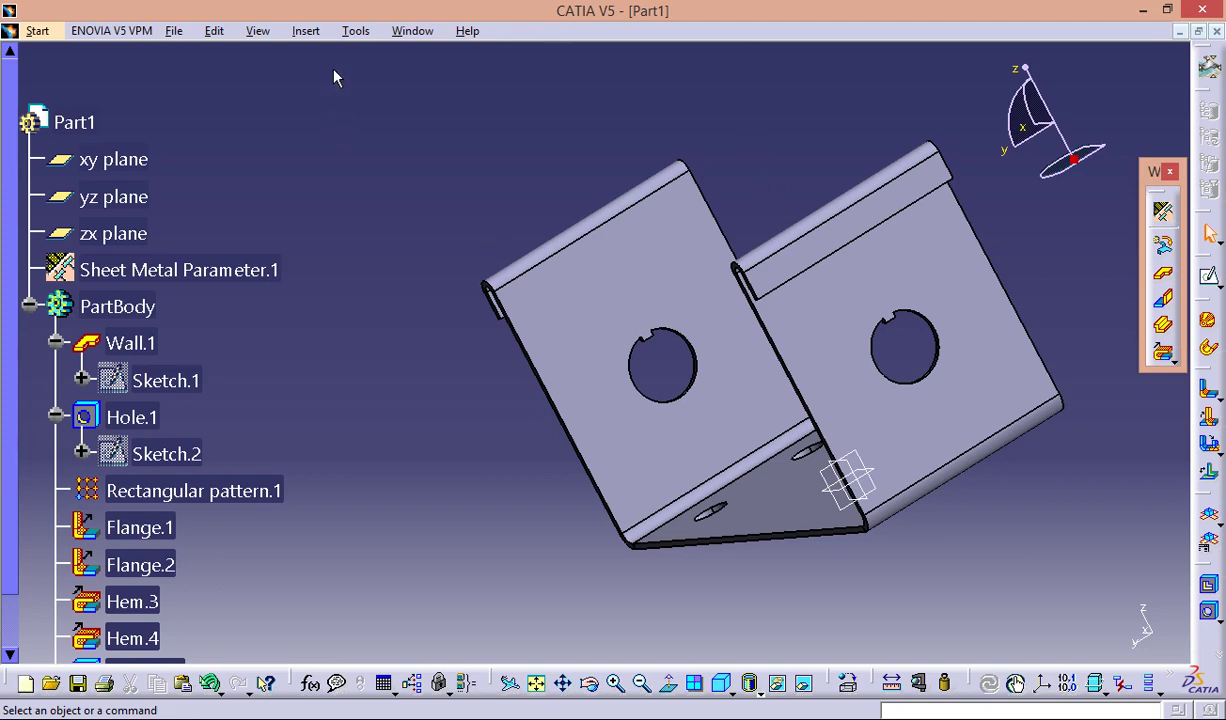
Start a Wall On Edge with 13mm height, 90° angle and No Clearance.
click(300, 31)
mouse_move(225, 349)
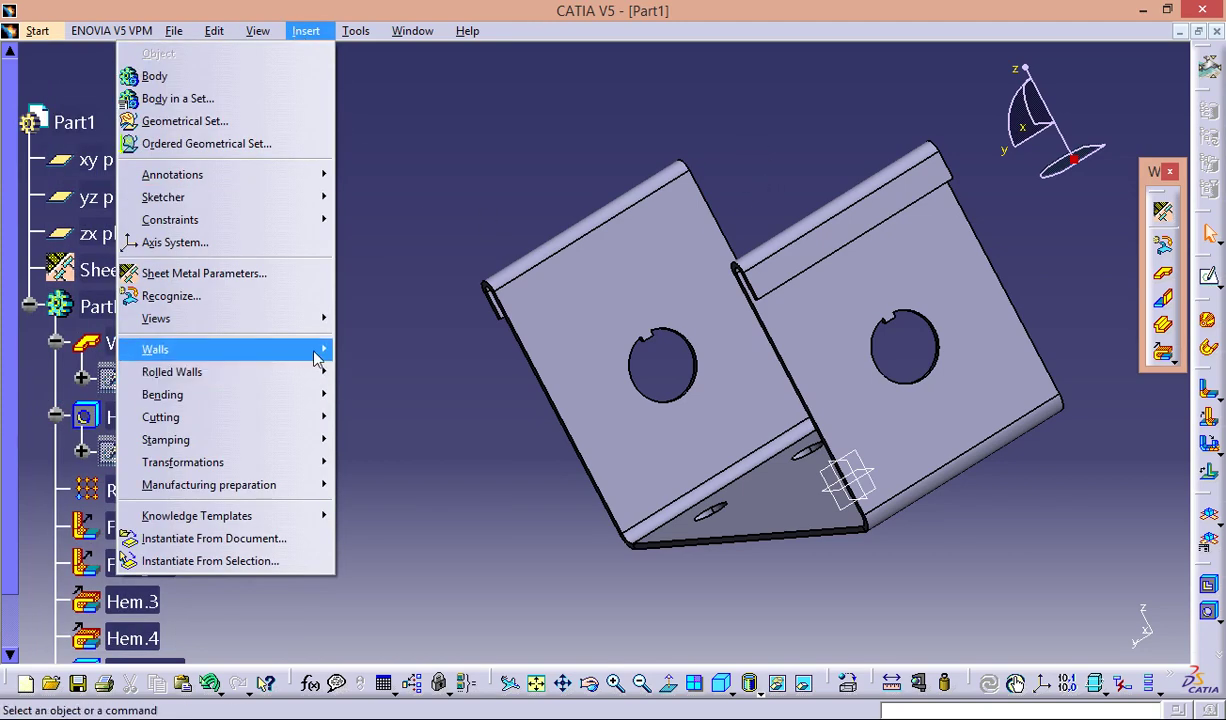
click(372, 372)
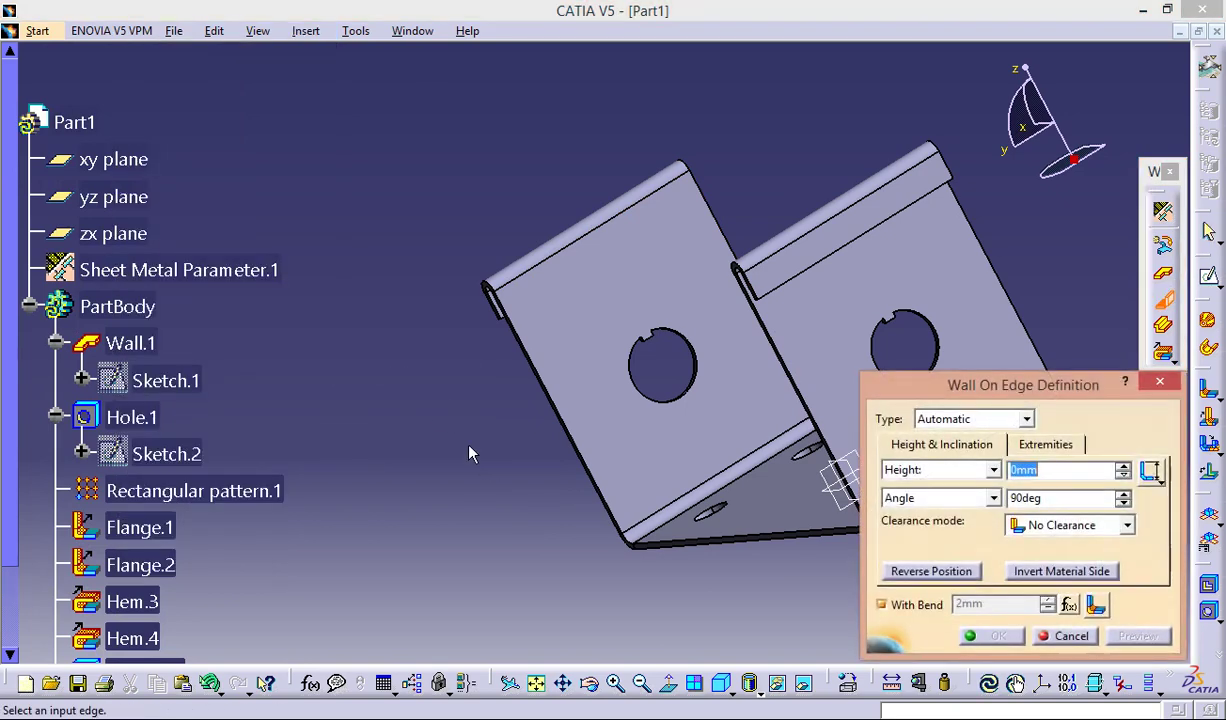
middle_drag(411, 428, 600, 430)
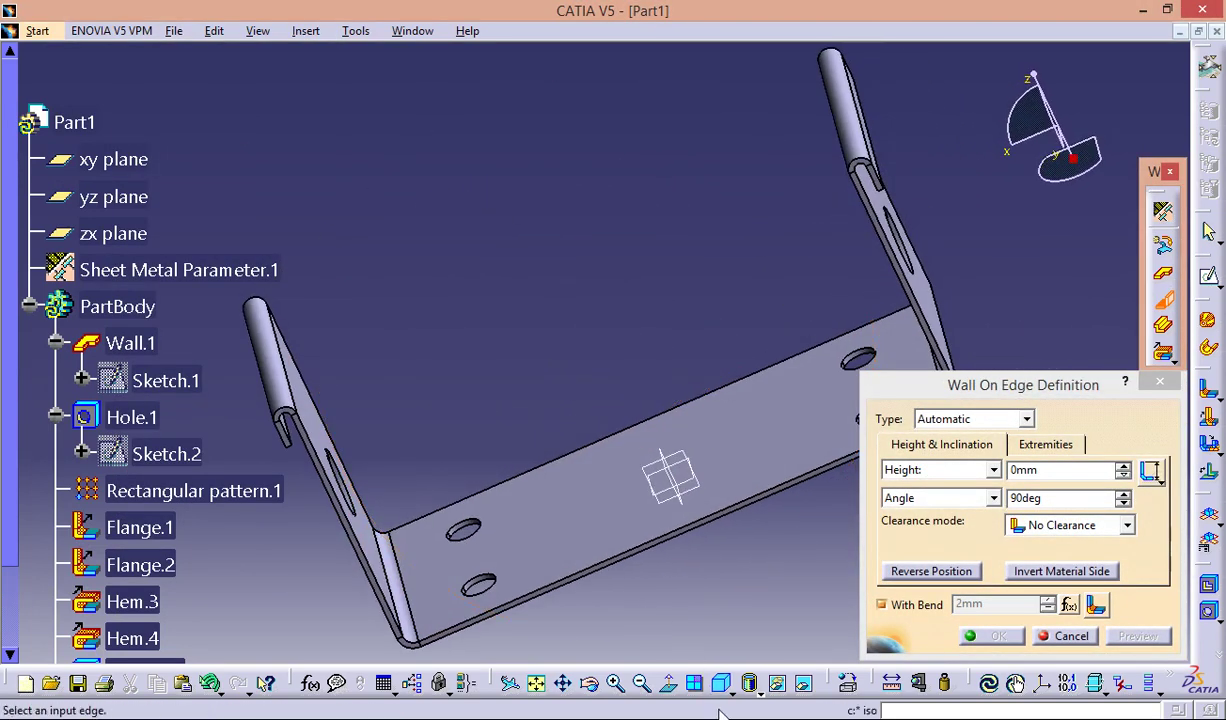
click(721, 683)
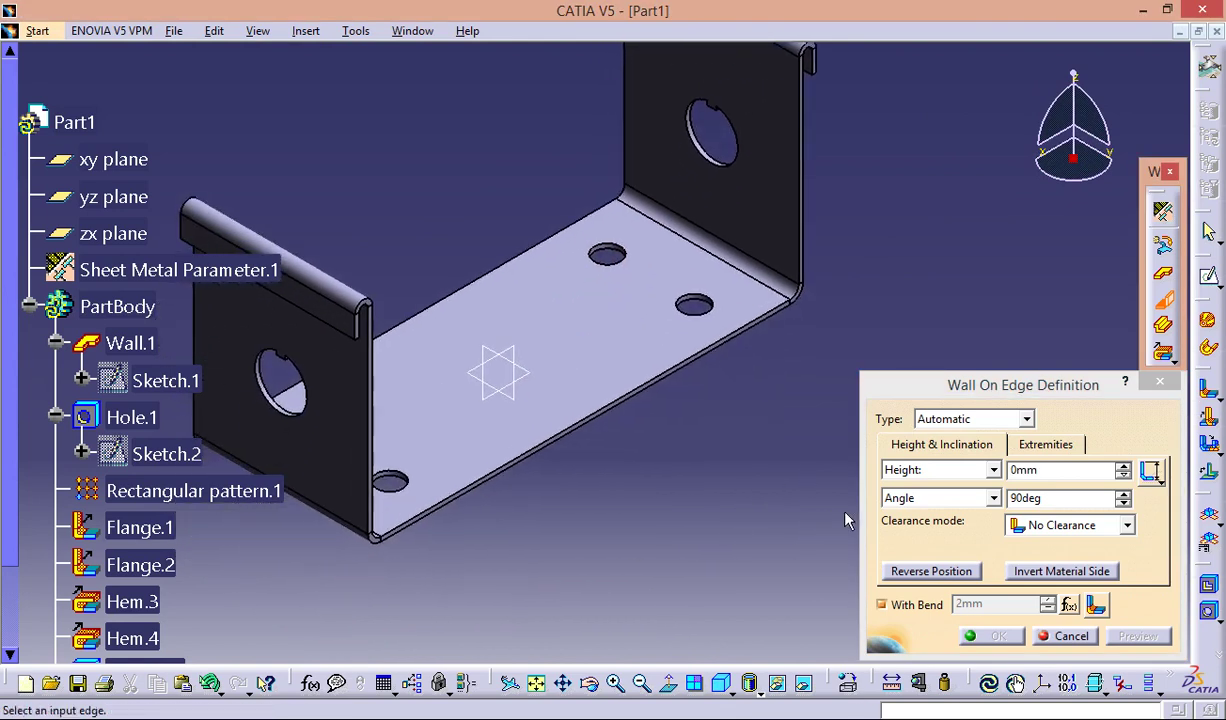
click(972, 452)
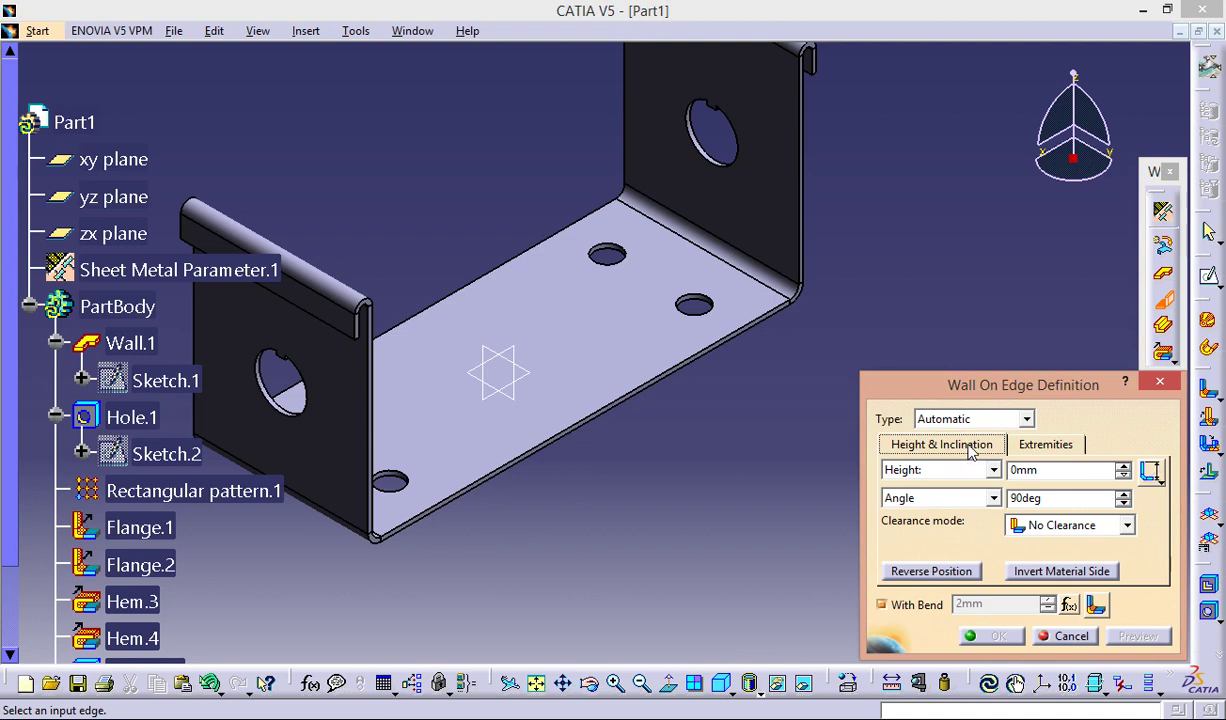
double_click(1014, 470)
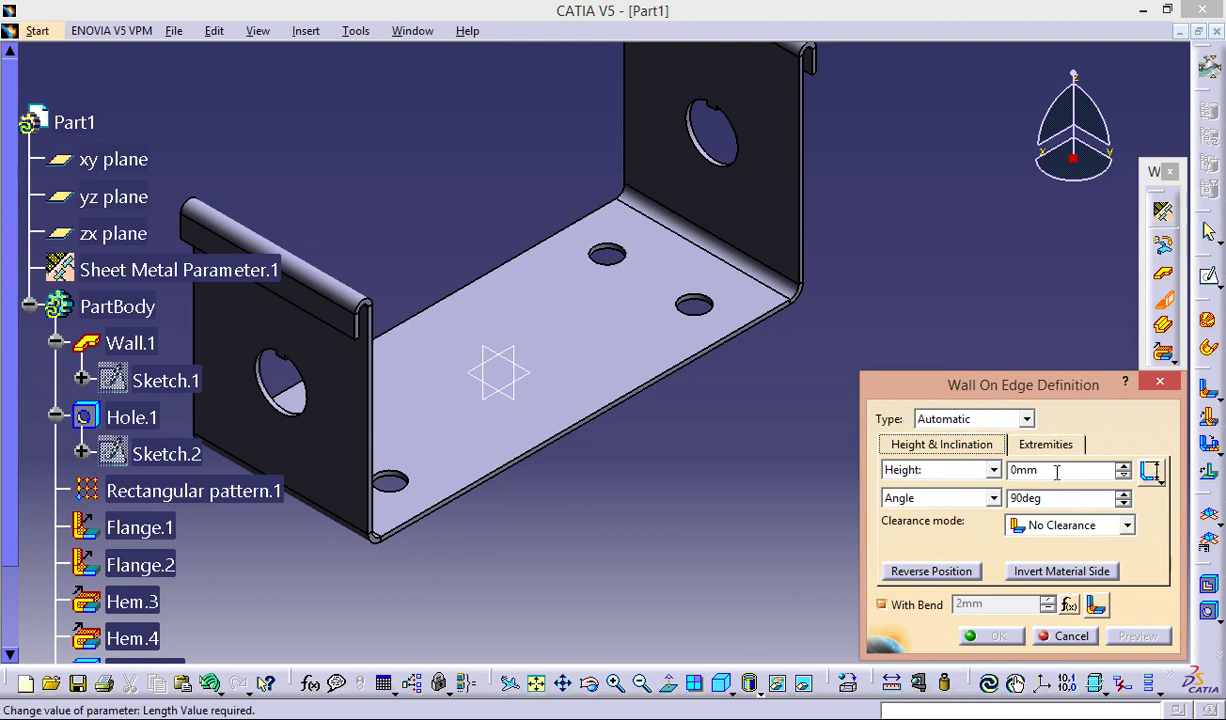
text(13)
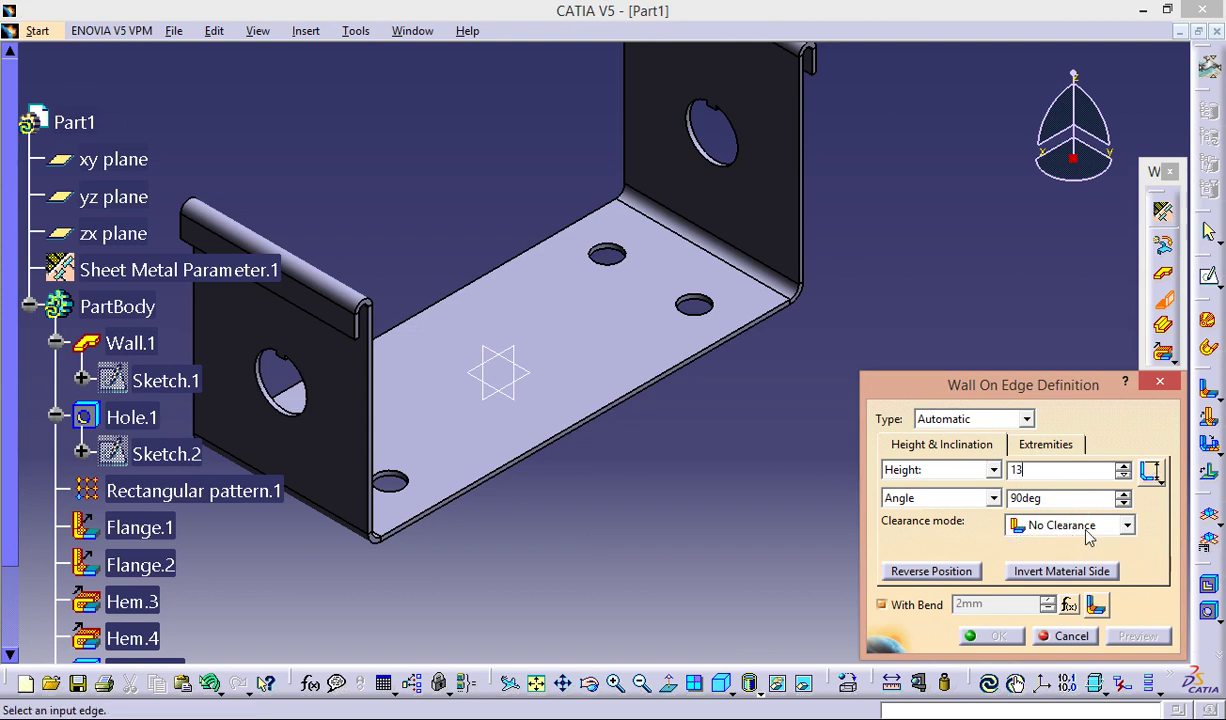
click(1085, 525)
click(1117, 550)
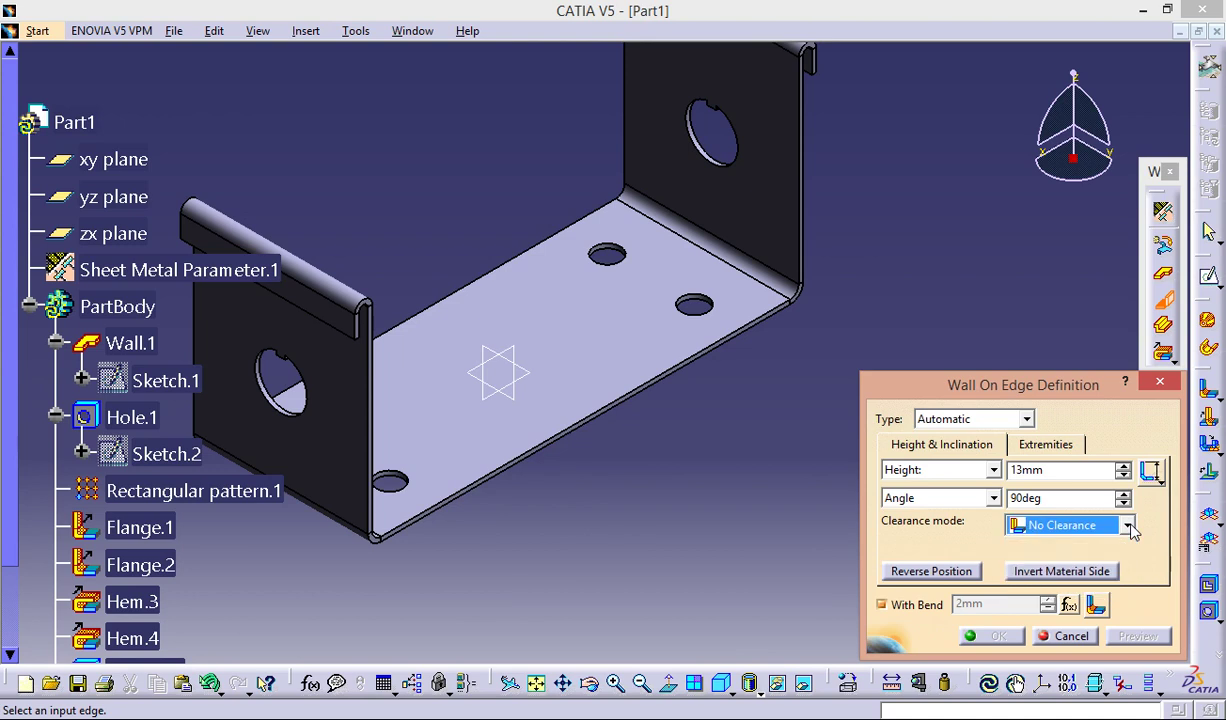
click(1155, 475)
Set both extremity offsets to -41mm and pick the base edge for the tab wall.
click(1064, 449)
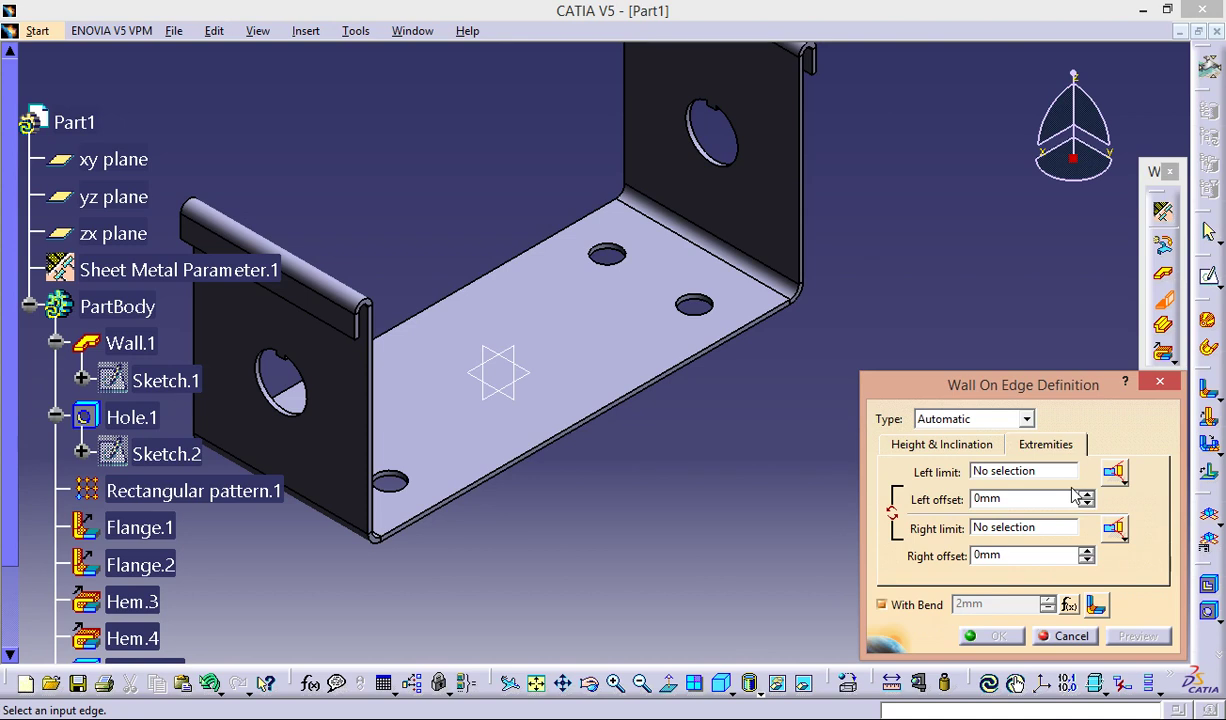
double_click(988, 499)
text(-41)
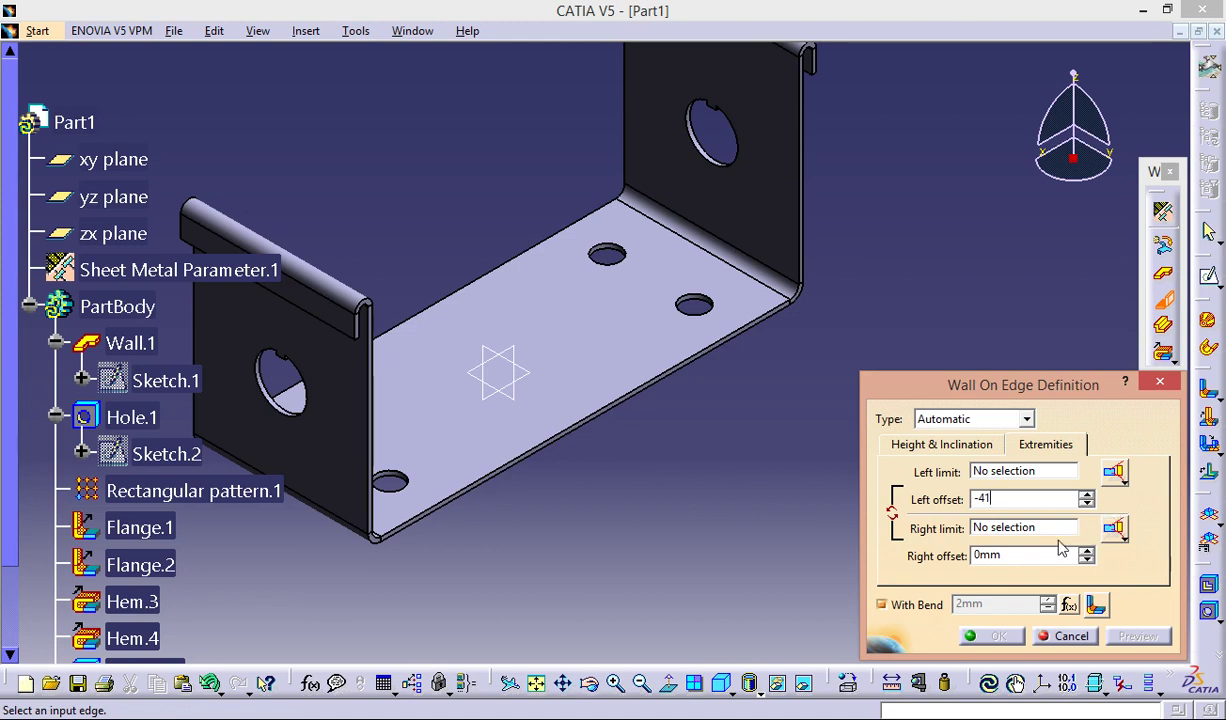
double_click(1021, 556)
text(-)
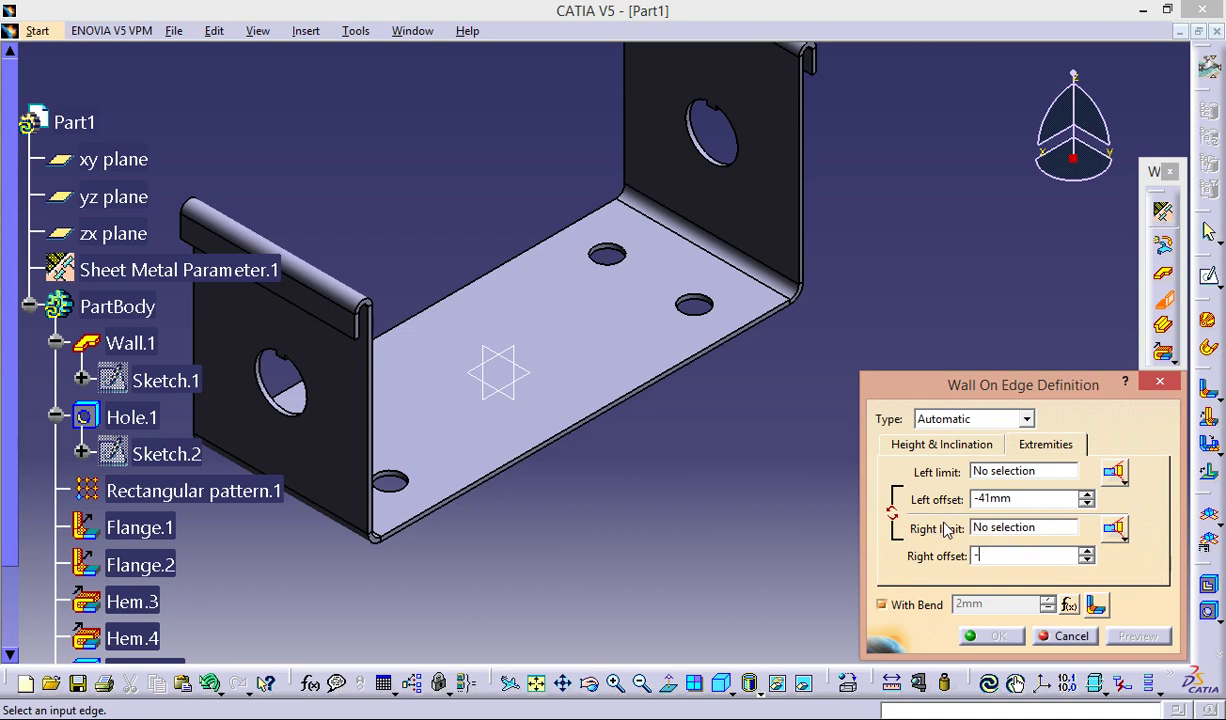
text(41)
mouse_move(604, 472)
middle_down()
mouse_move(619, 433)
mouse_move(583, 356)
middle_up()
click(565, 318)
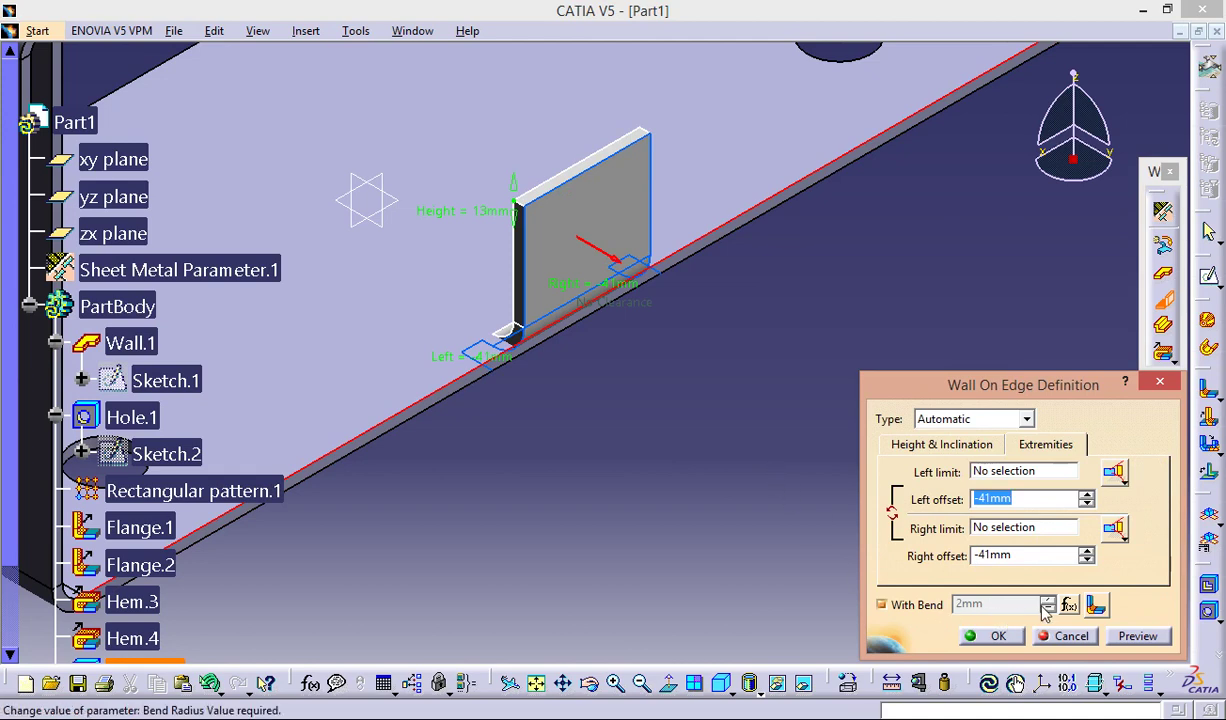
Create the 13mm tab wall with inverted material side and reversed position so it hangs below the base edge.
click(938, 444)
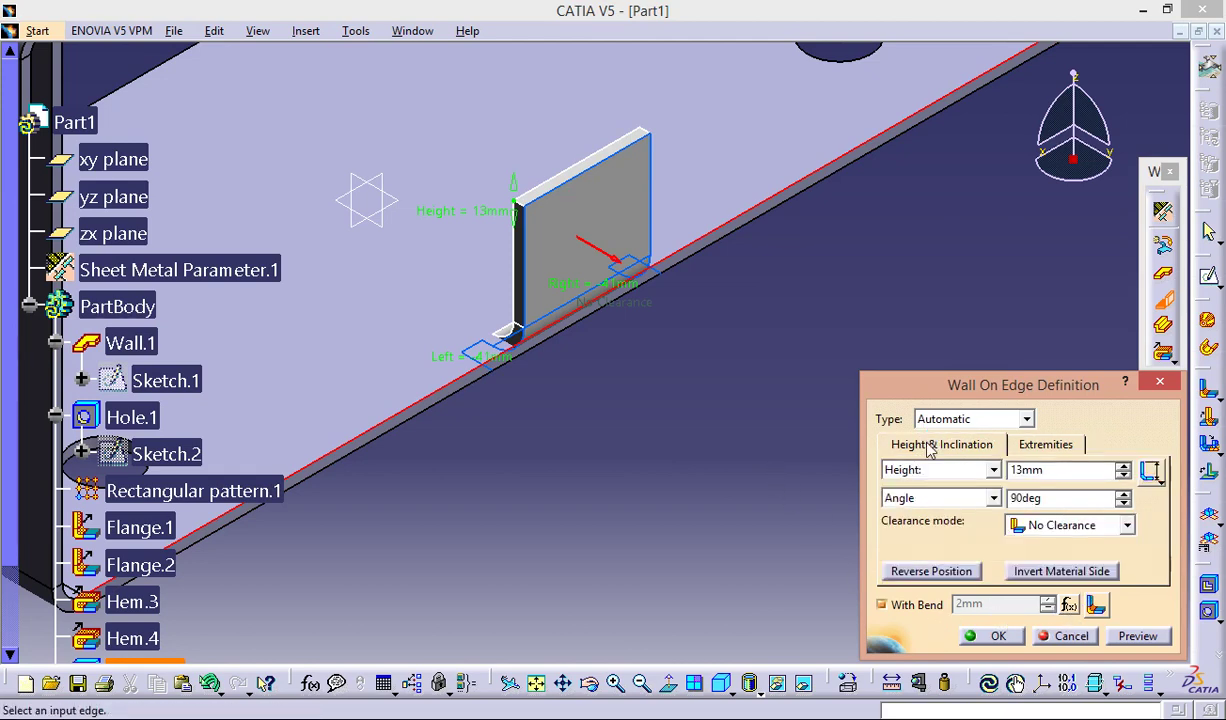
click(1033, 574)
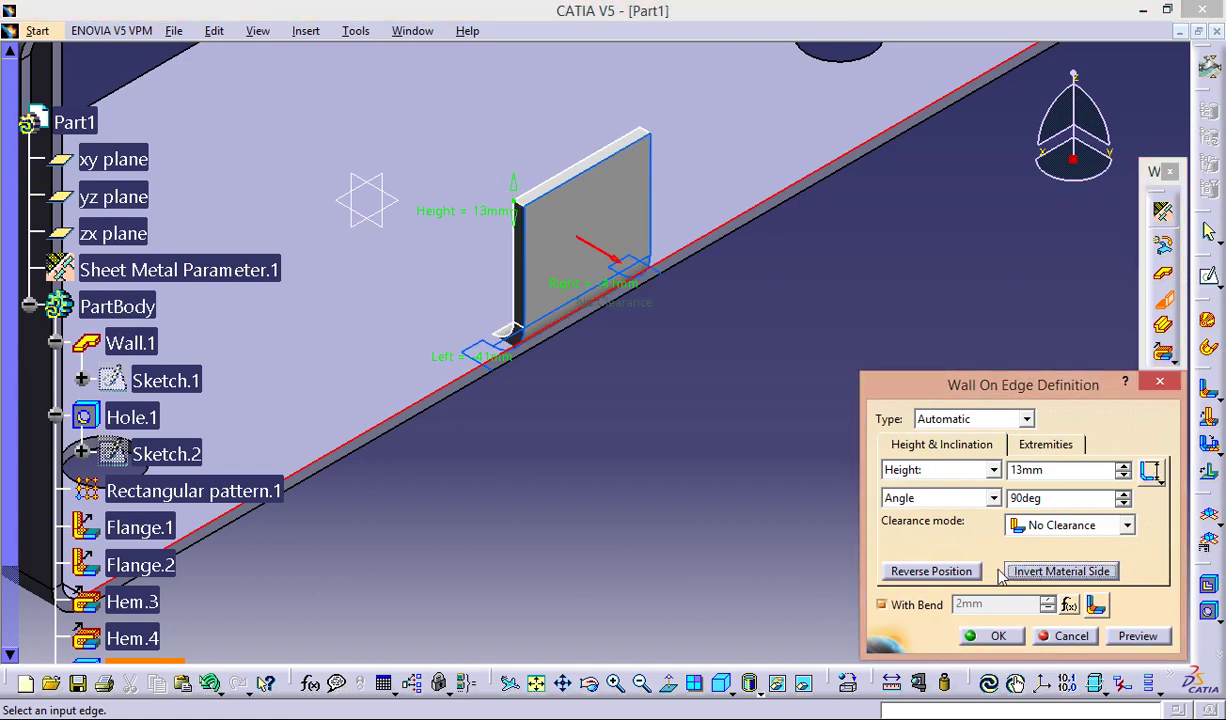
click(932, 571)
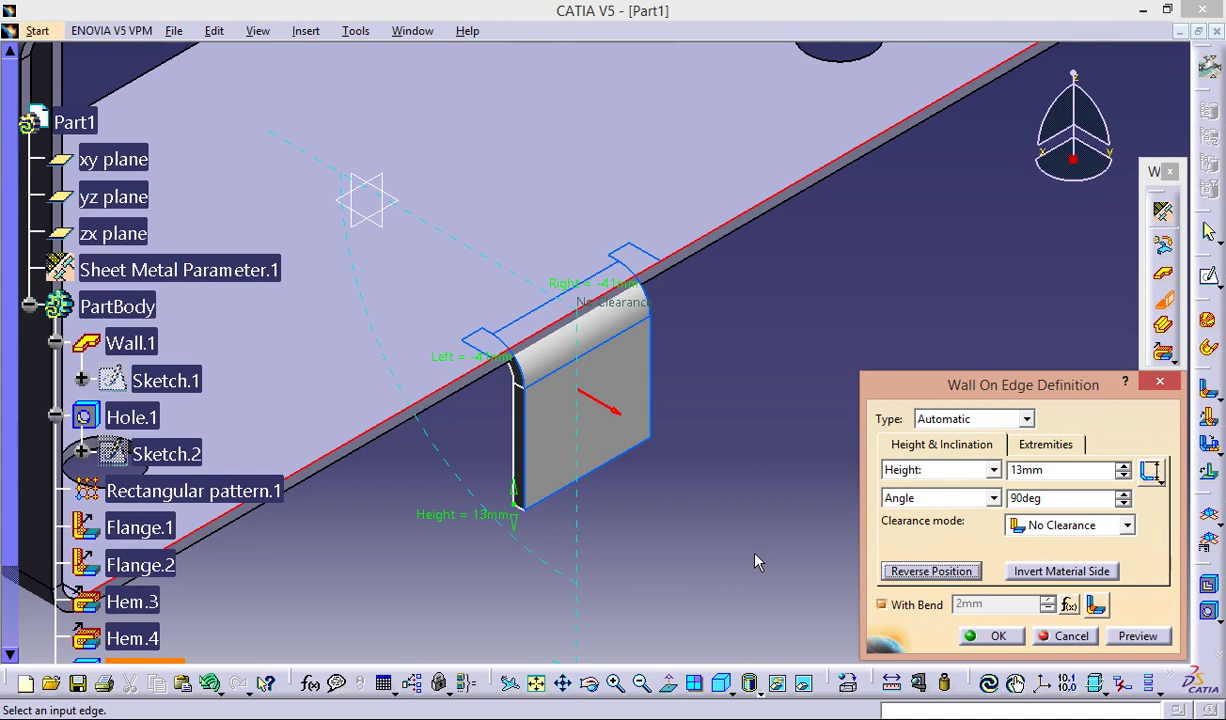
click(1138, 636)
click(990, 636)
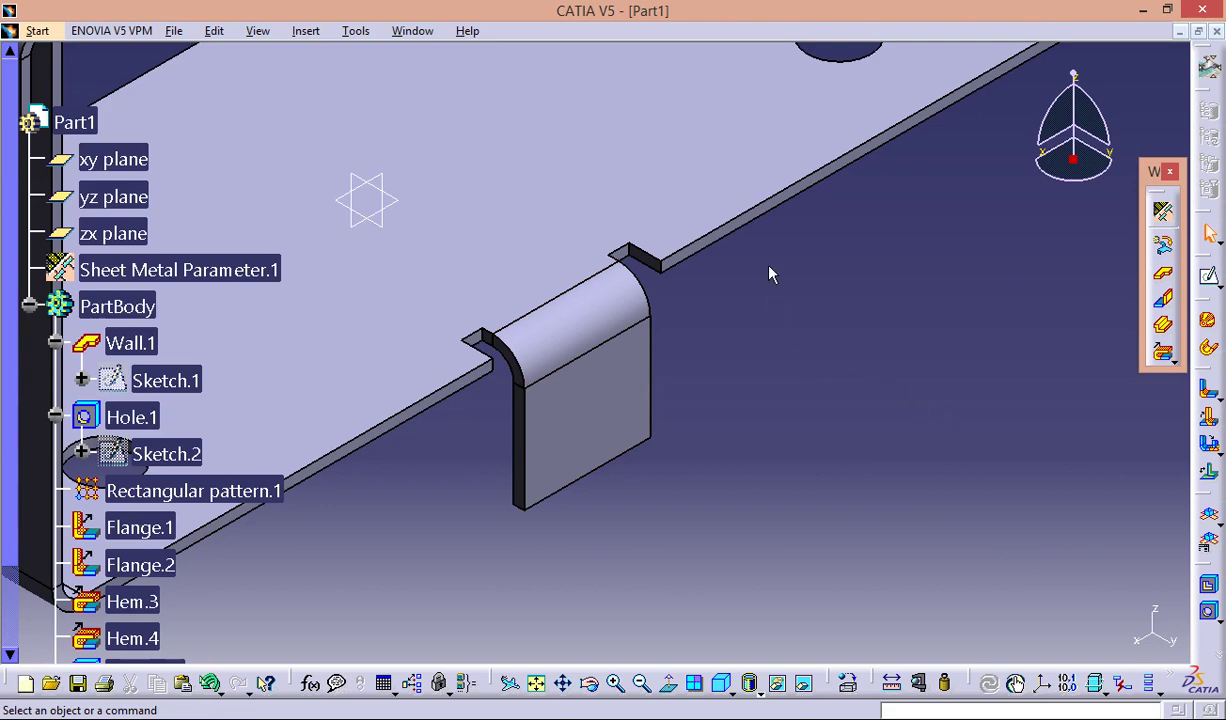
click(306, 31)
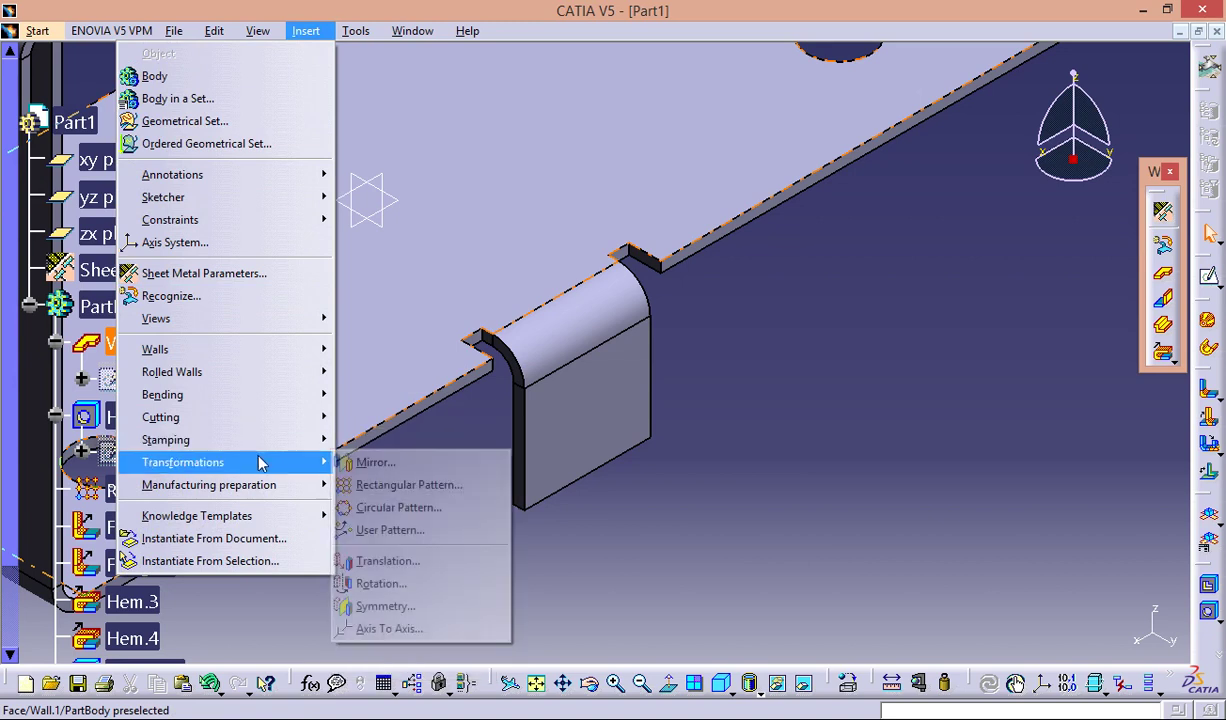
mouse_move(161, 417)
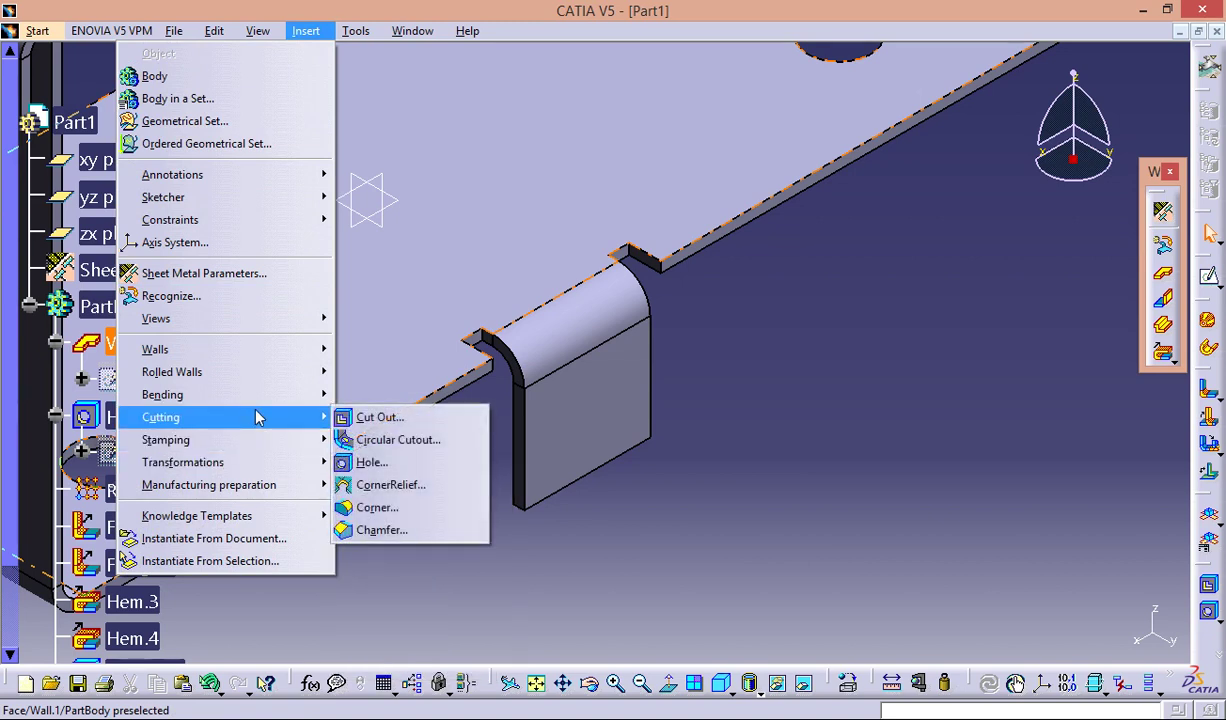
Start a Corner feature and select both free corner edges of the tab wall.
click(395, 513)
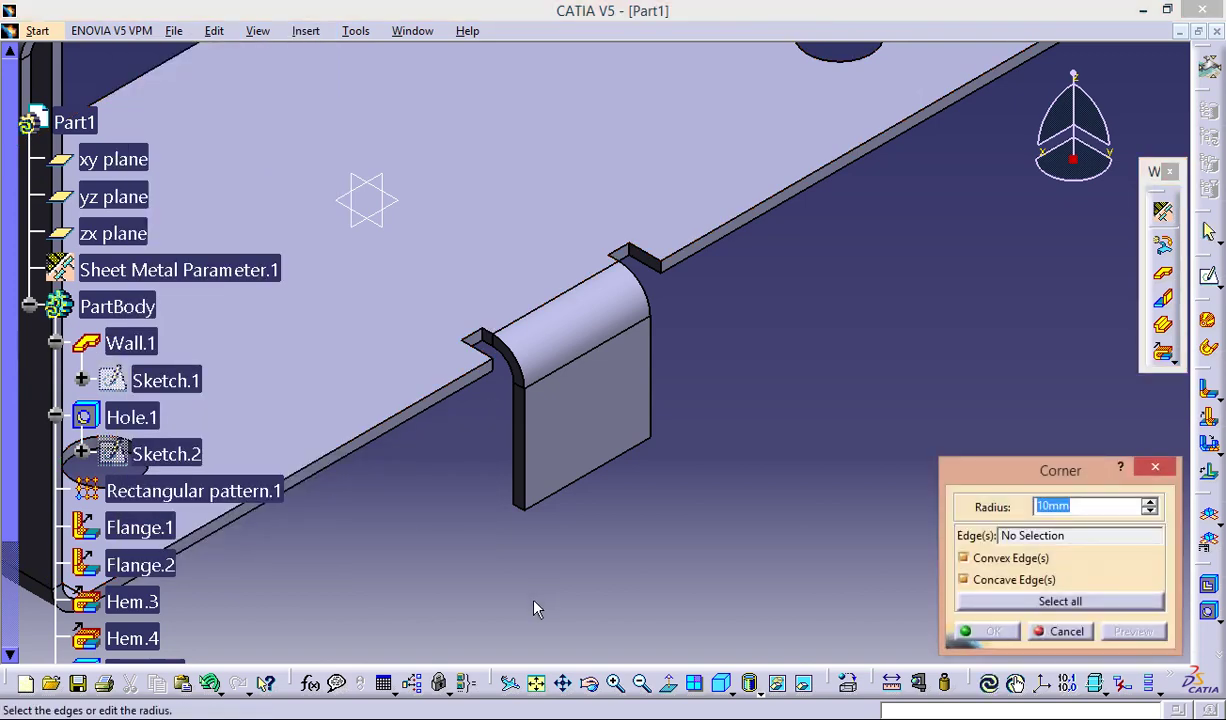
mouse_move(534, 605)
middle_down()
mouse_move(547, 481)
mouse_move(455, 488)
middle_up()
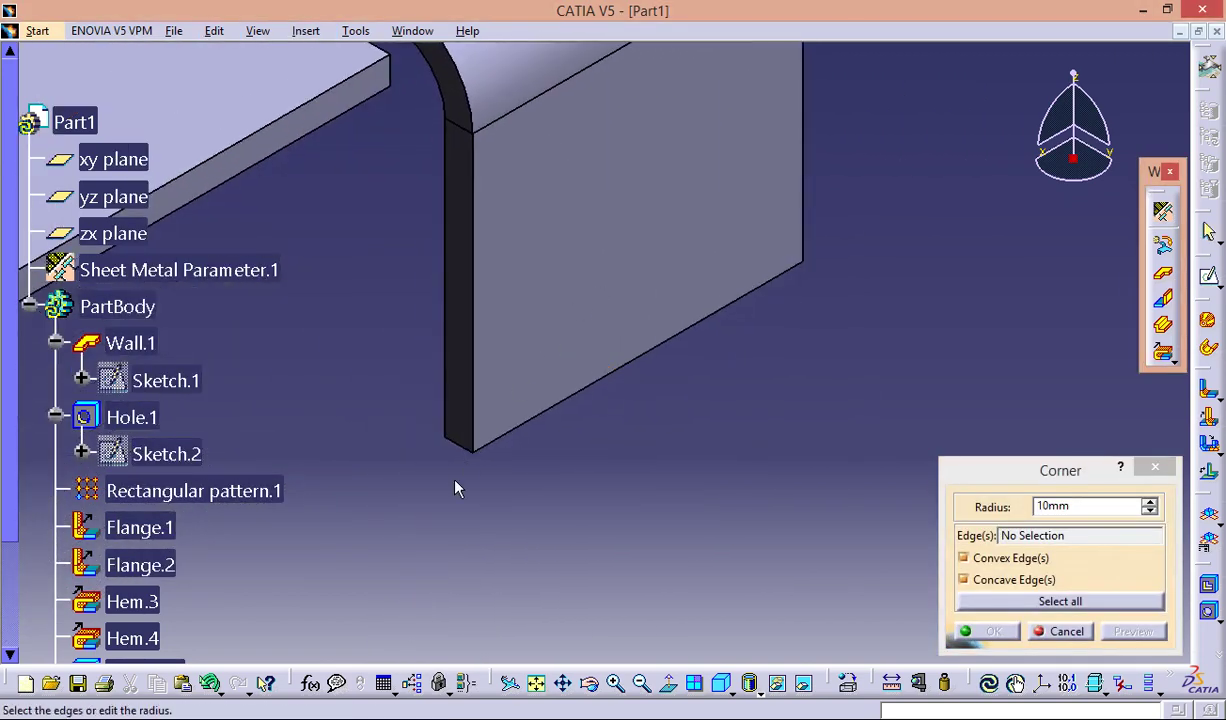
click(465, 446)
mouse_move(698, 416)
middle_down()
mouse_move(747, 337)
mouse_move(715, 315)
mouse_move(761, 455)
mouse_move(950, 359)
mouse_move(758, 413)
mouse_move(706, 413)
mouse_move(692, 309)
mouse_move(804, 316)
mouse_move(791, 318)
middle_up()
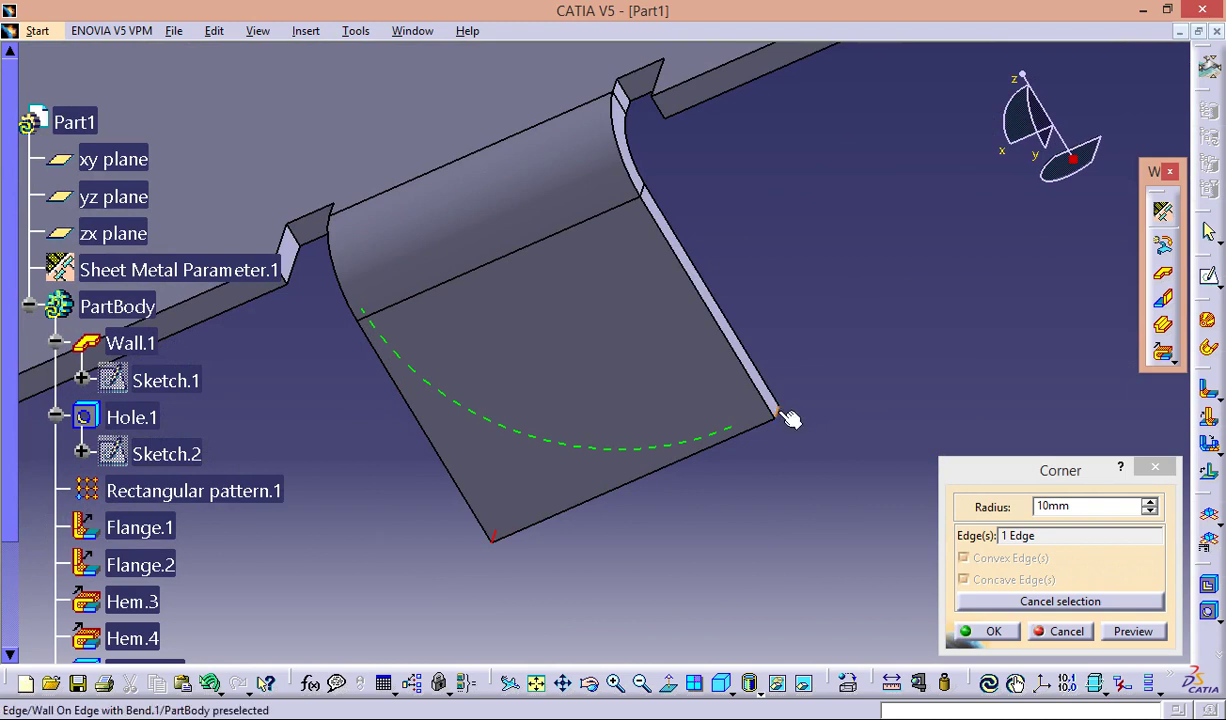
click(780, 412)
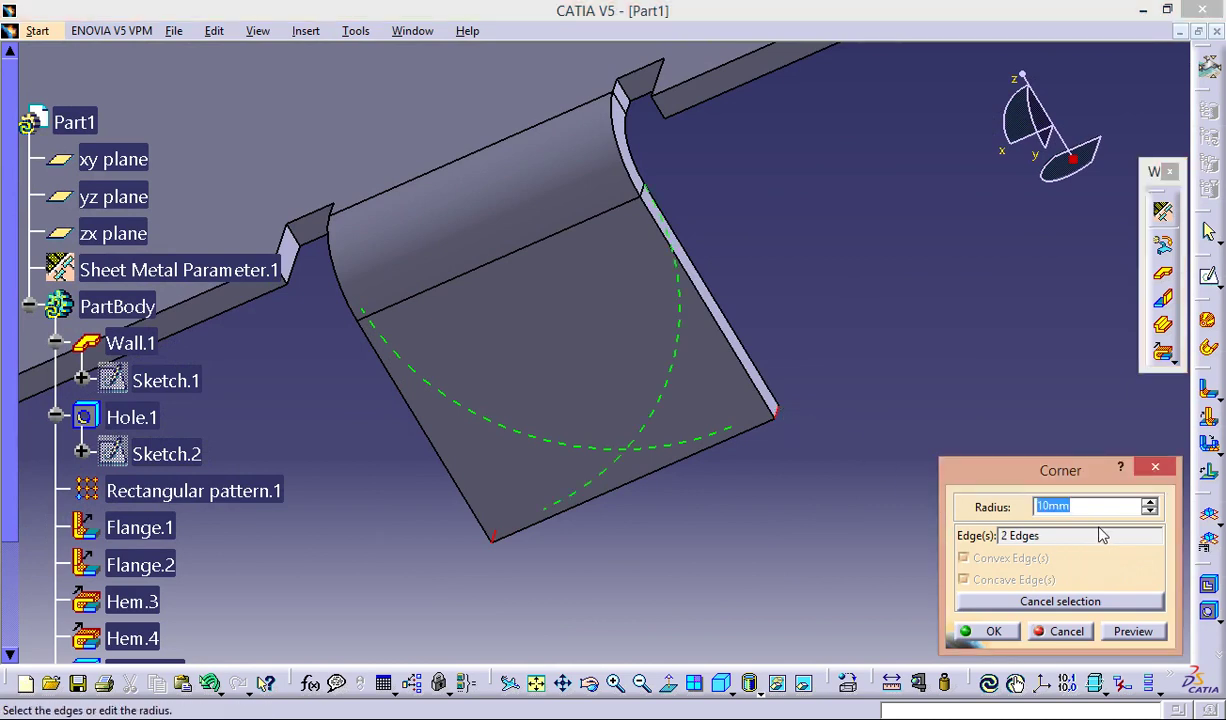
Set the corner radius to 3mm, apply it, and fit the whole part in view.
text(5)
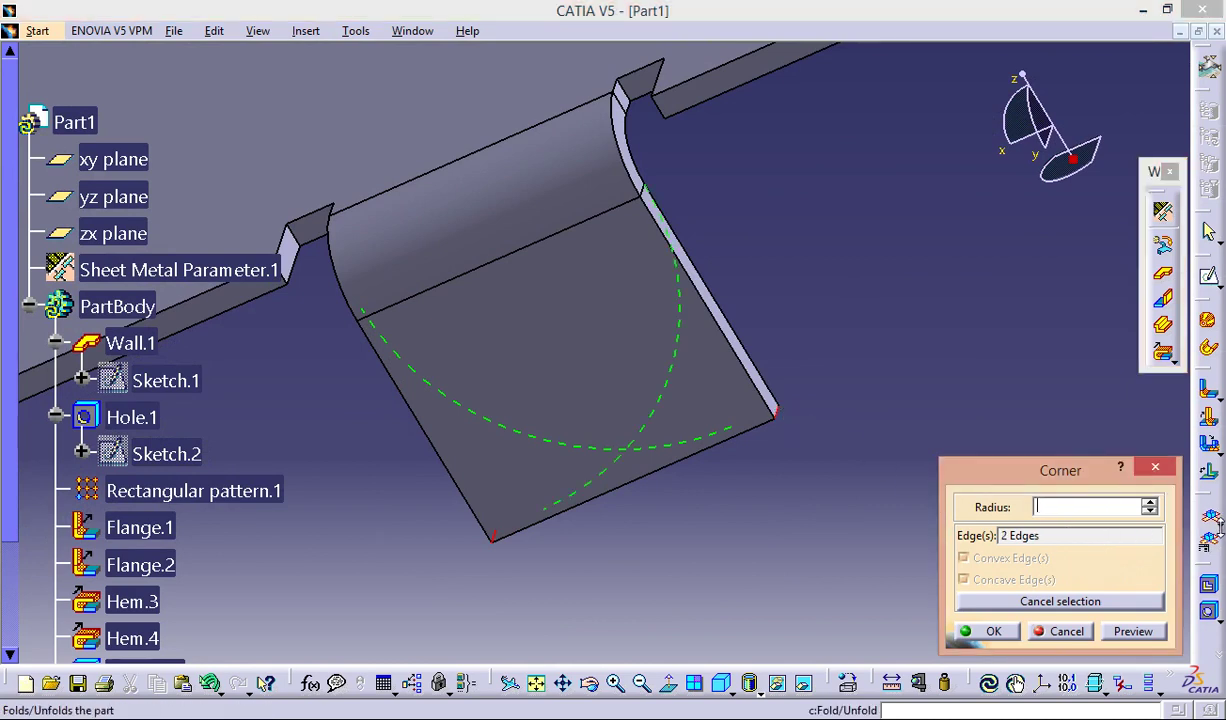
click(1150, 512)
click(1150, 512)
click(1133, 631)
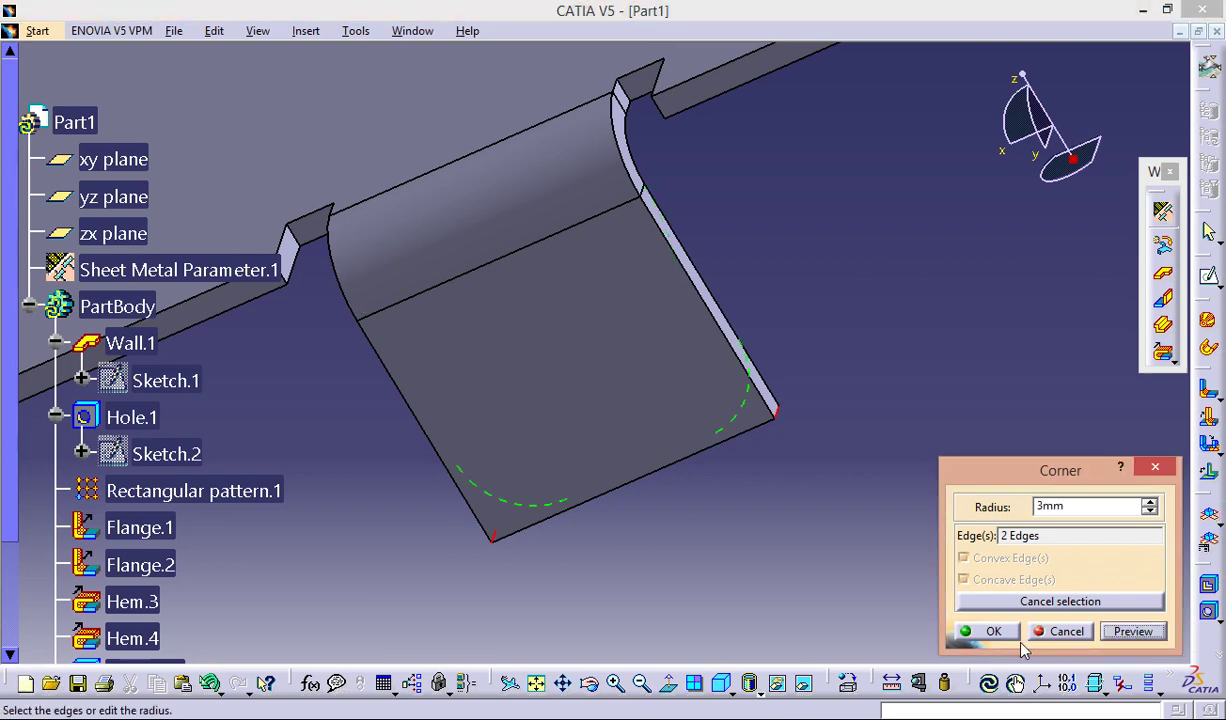
click(985, 631)
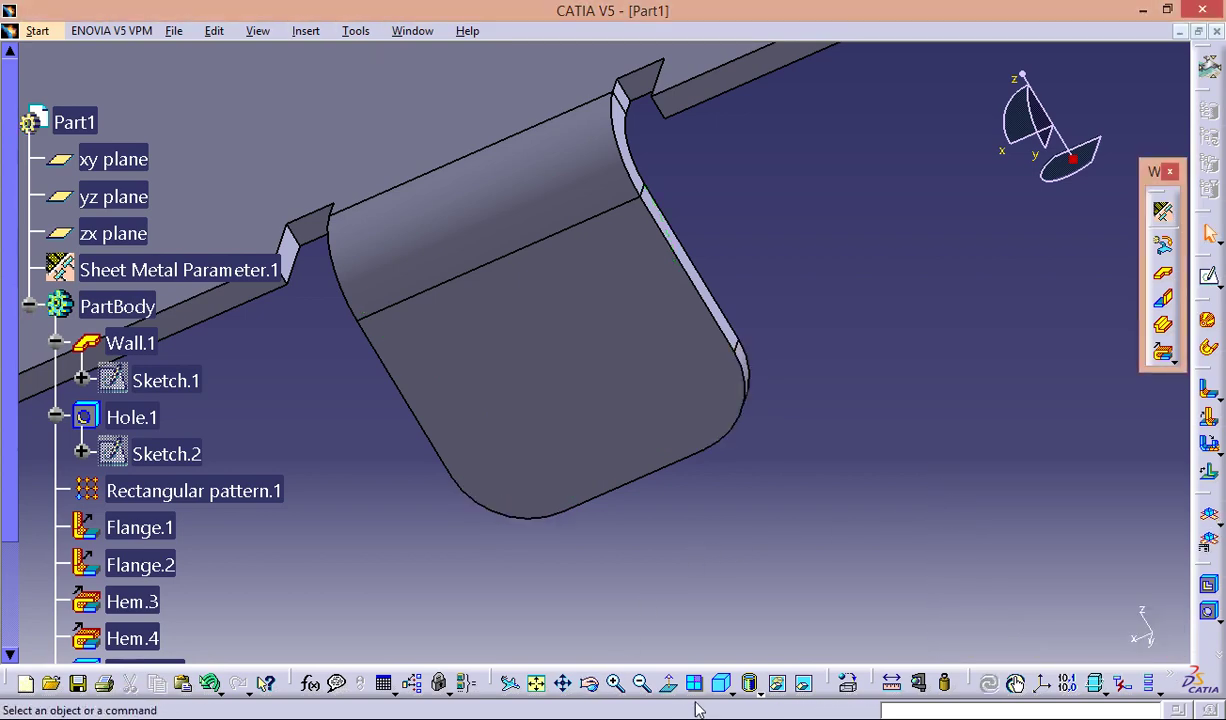
drag(589, 683, 536, 683)
click(536, 683)
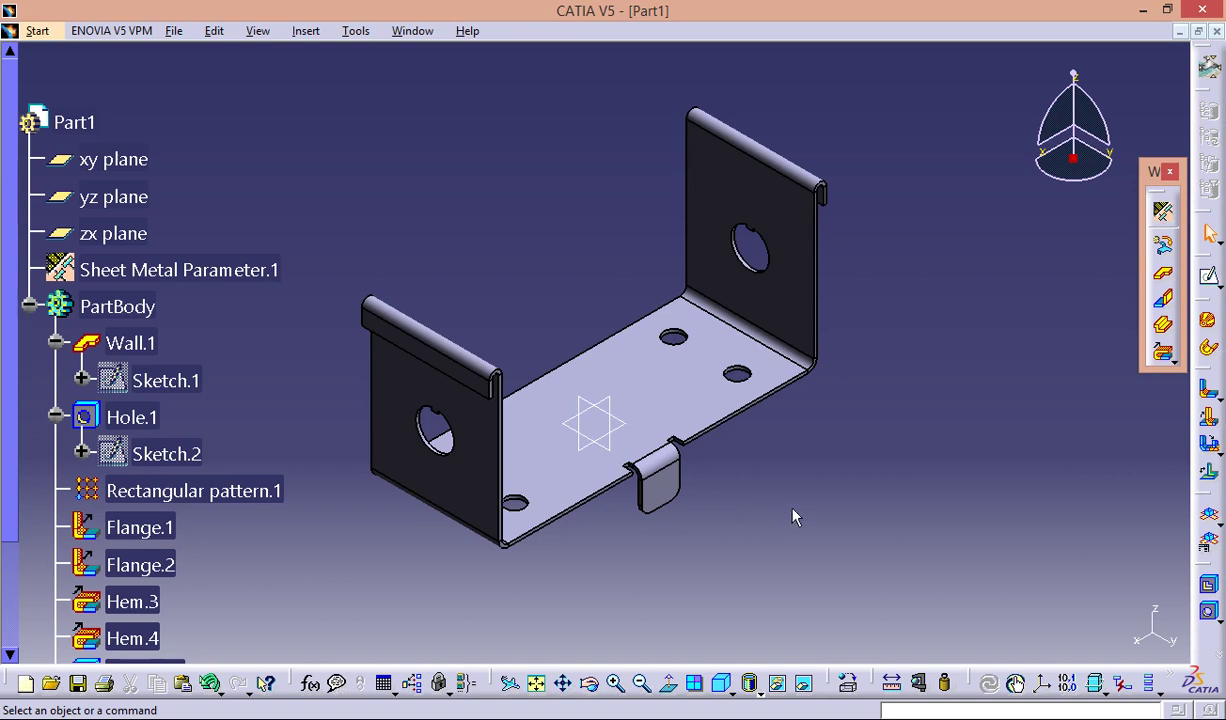
Toggle between the flat pattern and the folded 3D part to check the unfold.
click(1210, 519)
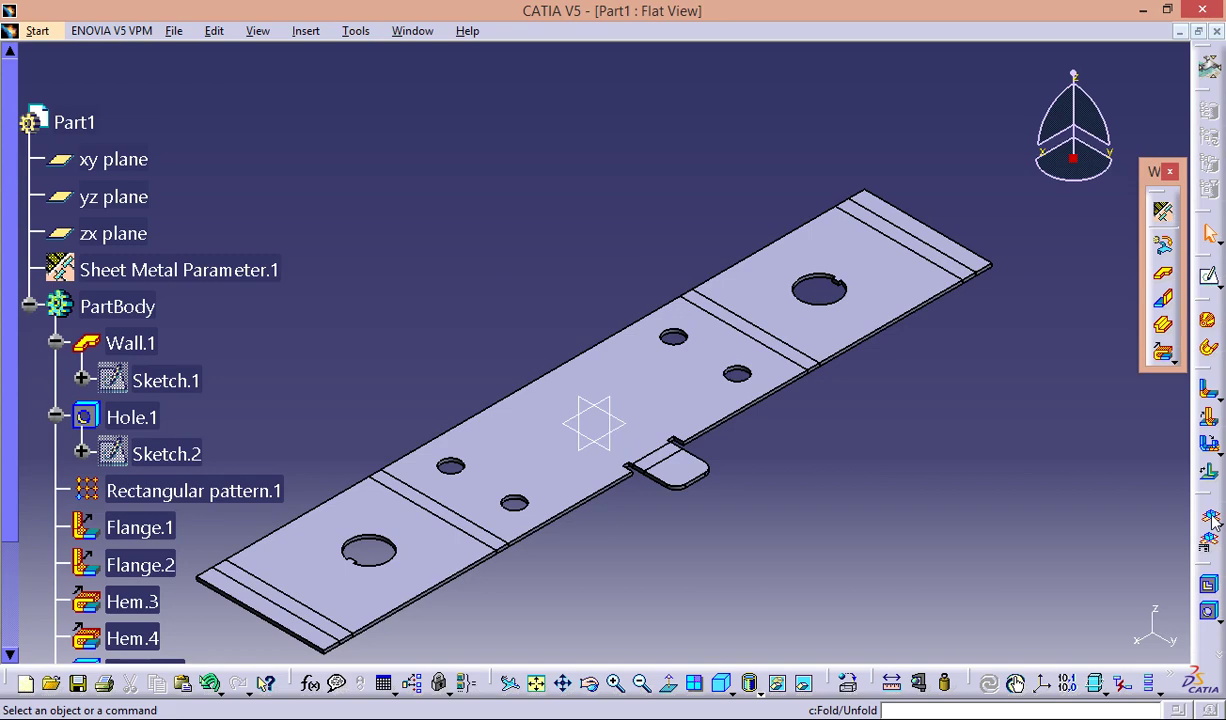
click(1210, 519)
click(1210, 519)
click(1210, 519)
click(1210, 519)
click(1210, 519)
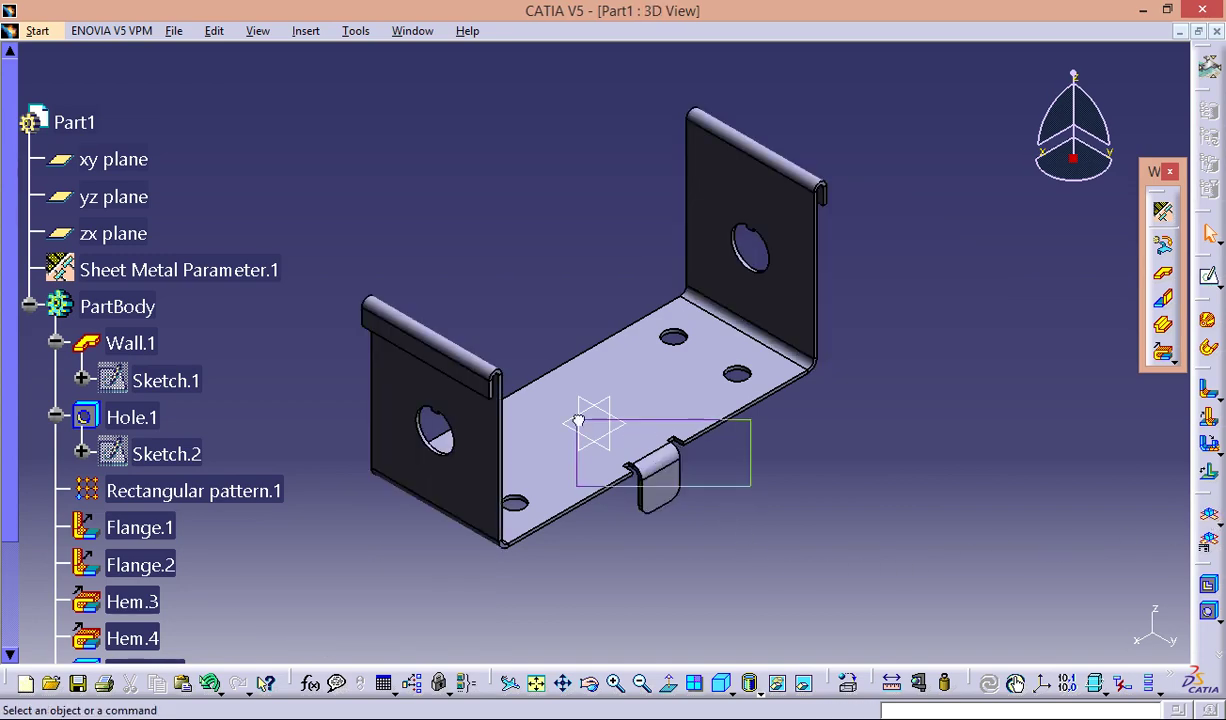
Hide the three reference planes and recentre the part in the view.
right_click(607, 415)
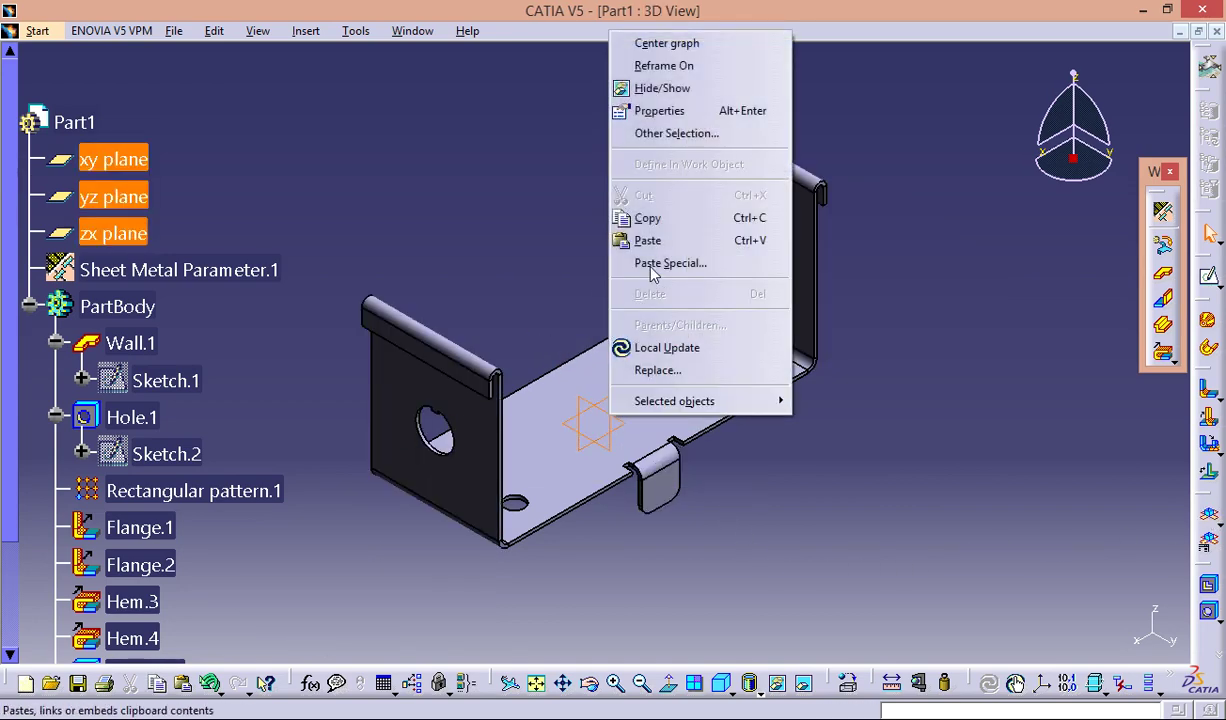
click(645, 86)
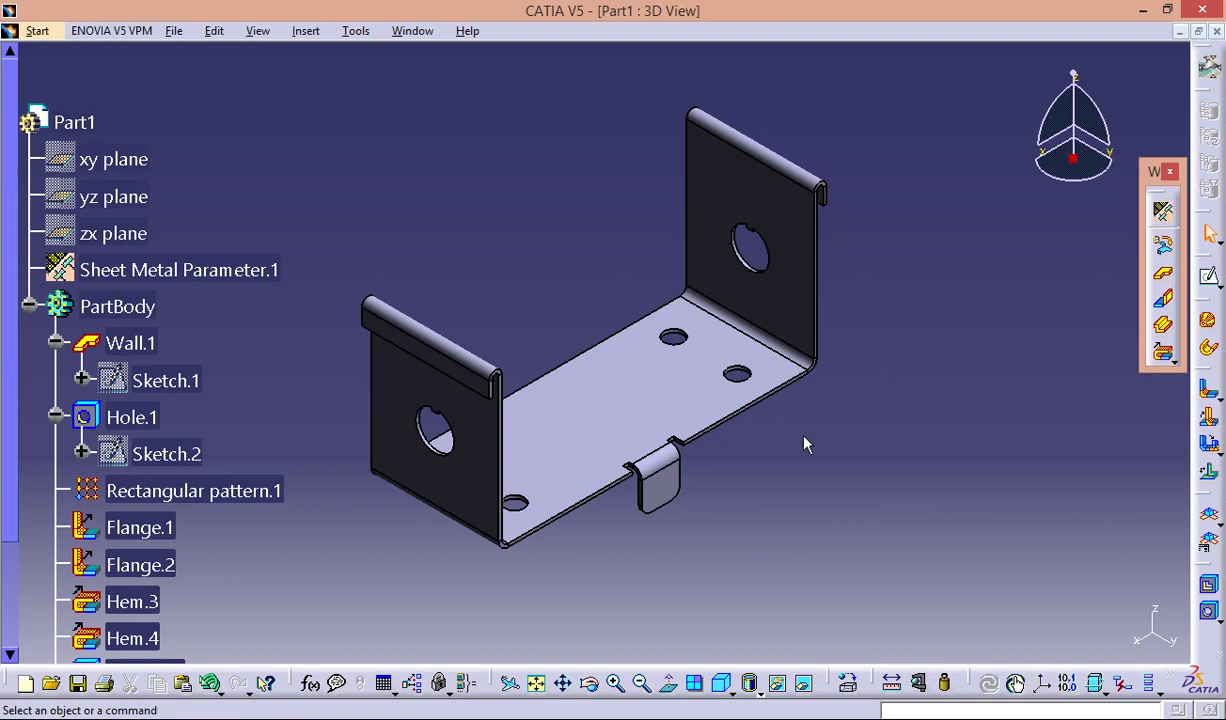
middle_drag(802, 517, 837, 590)
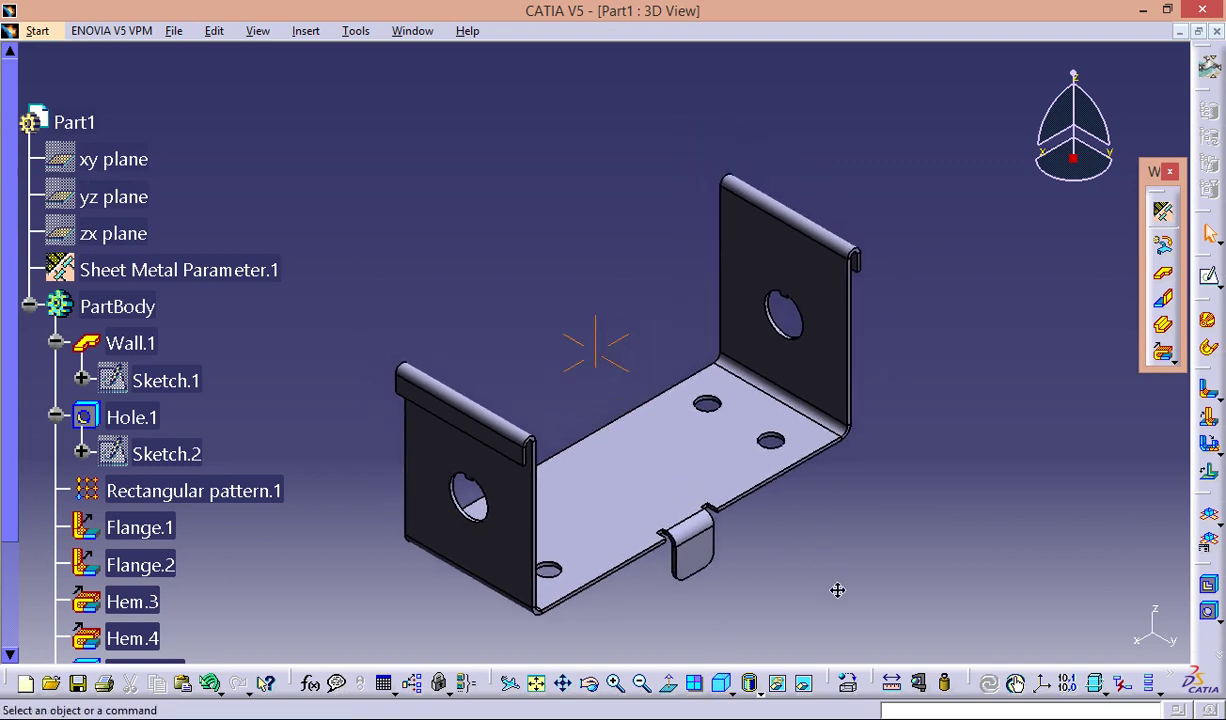
click(1156, 700)
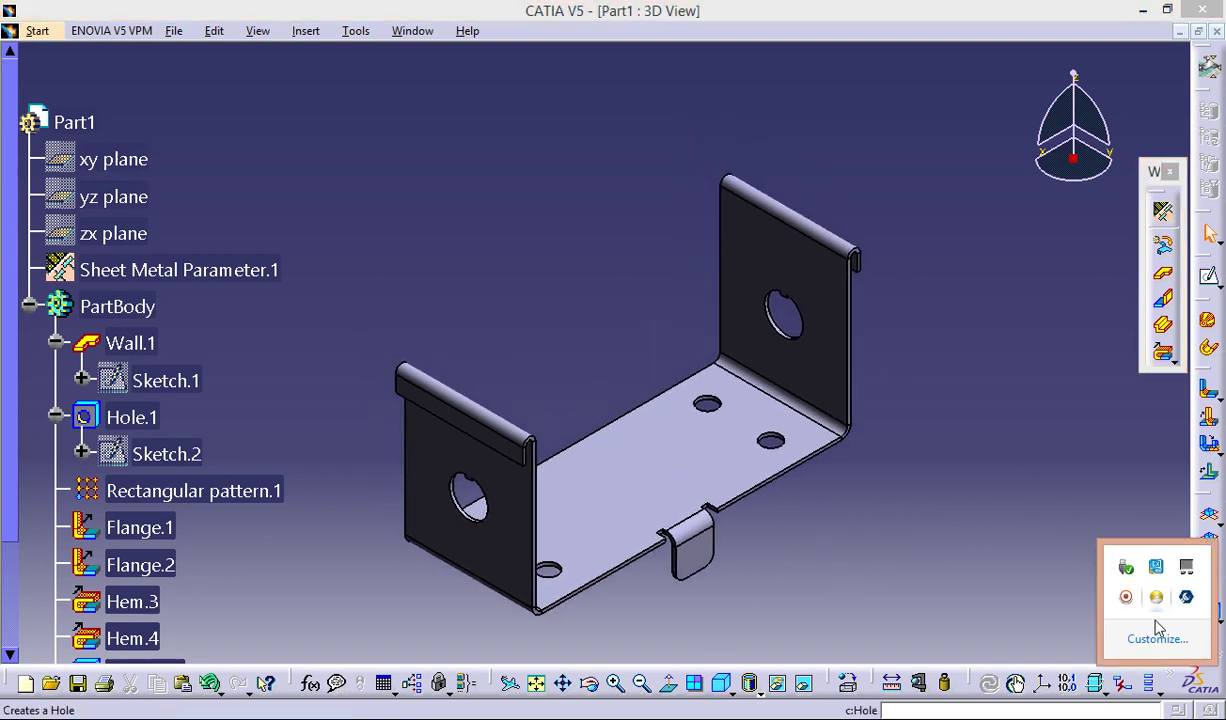
click(1126, 598)
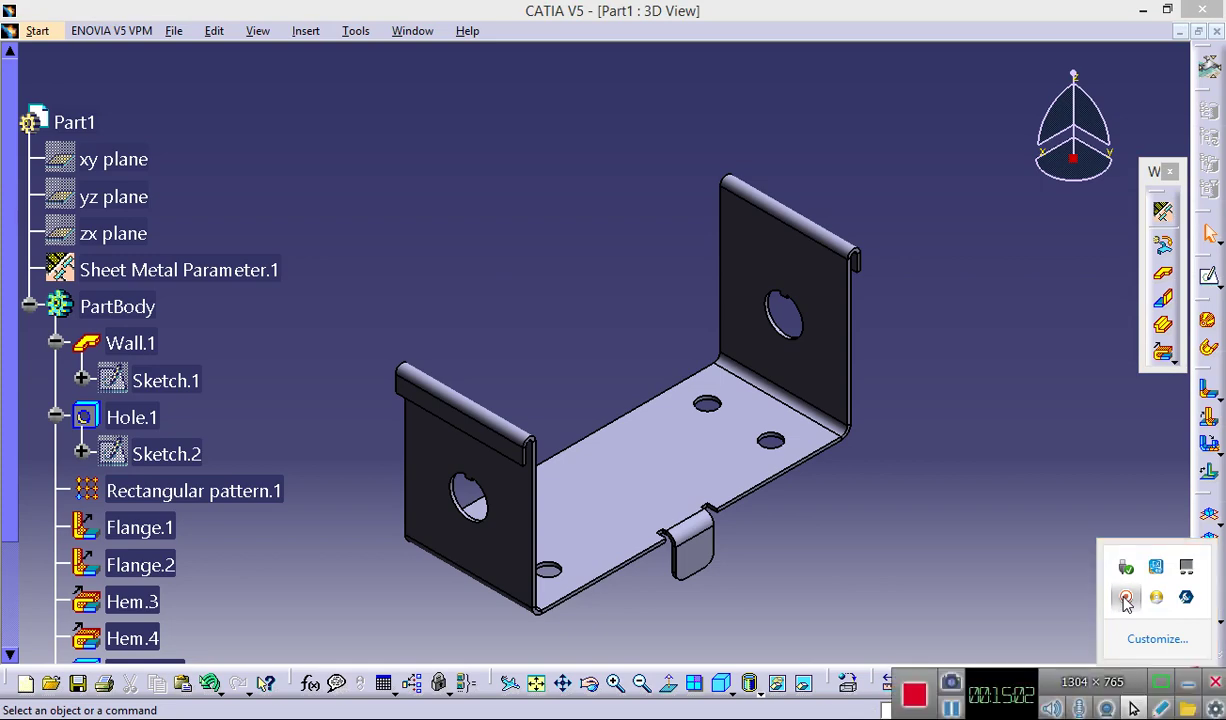